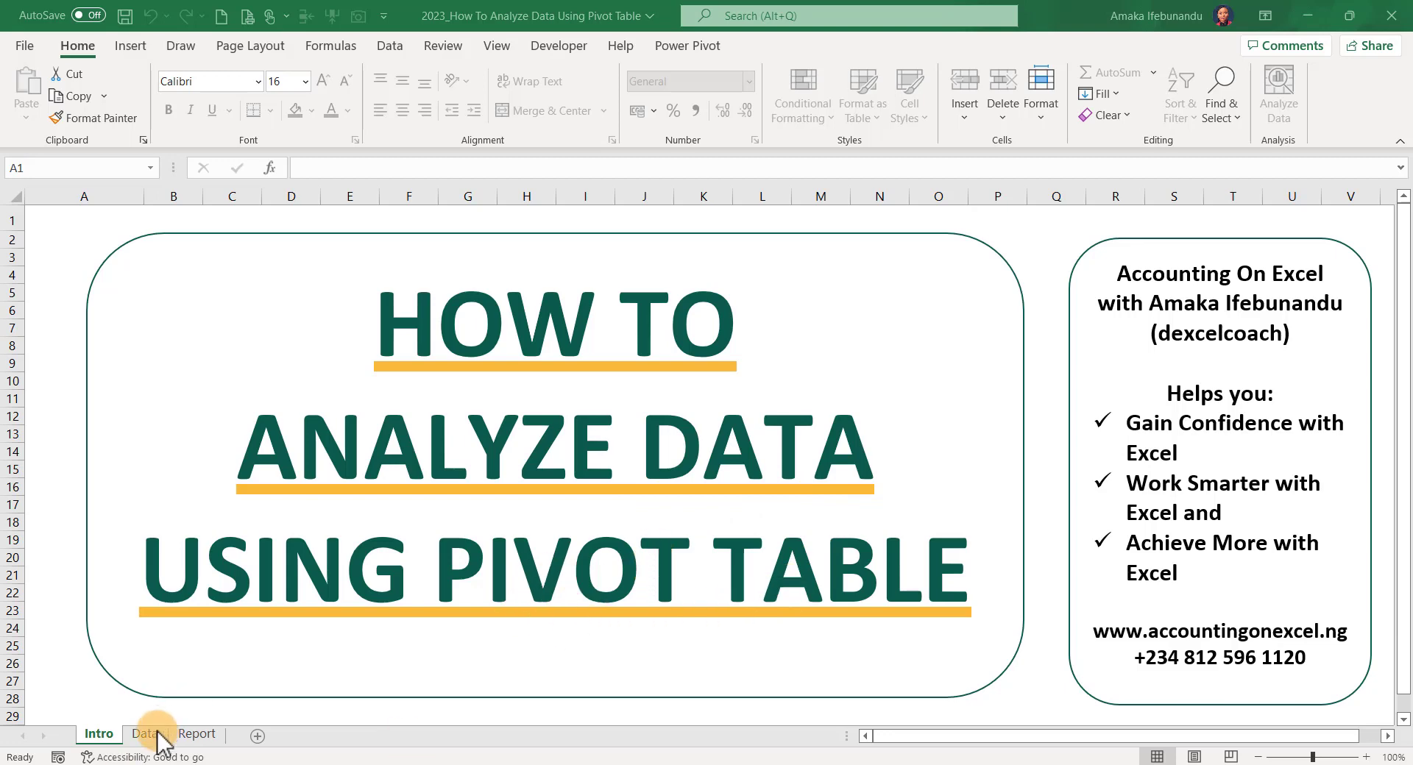
Look over the fruit juice database on the Data sheet and the finished tables on the Report sheet
left_click(150, 735)
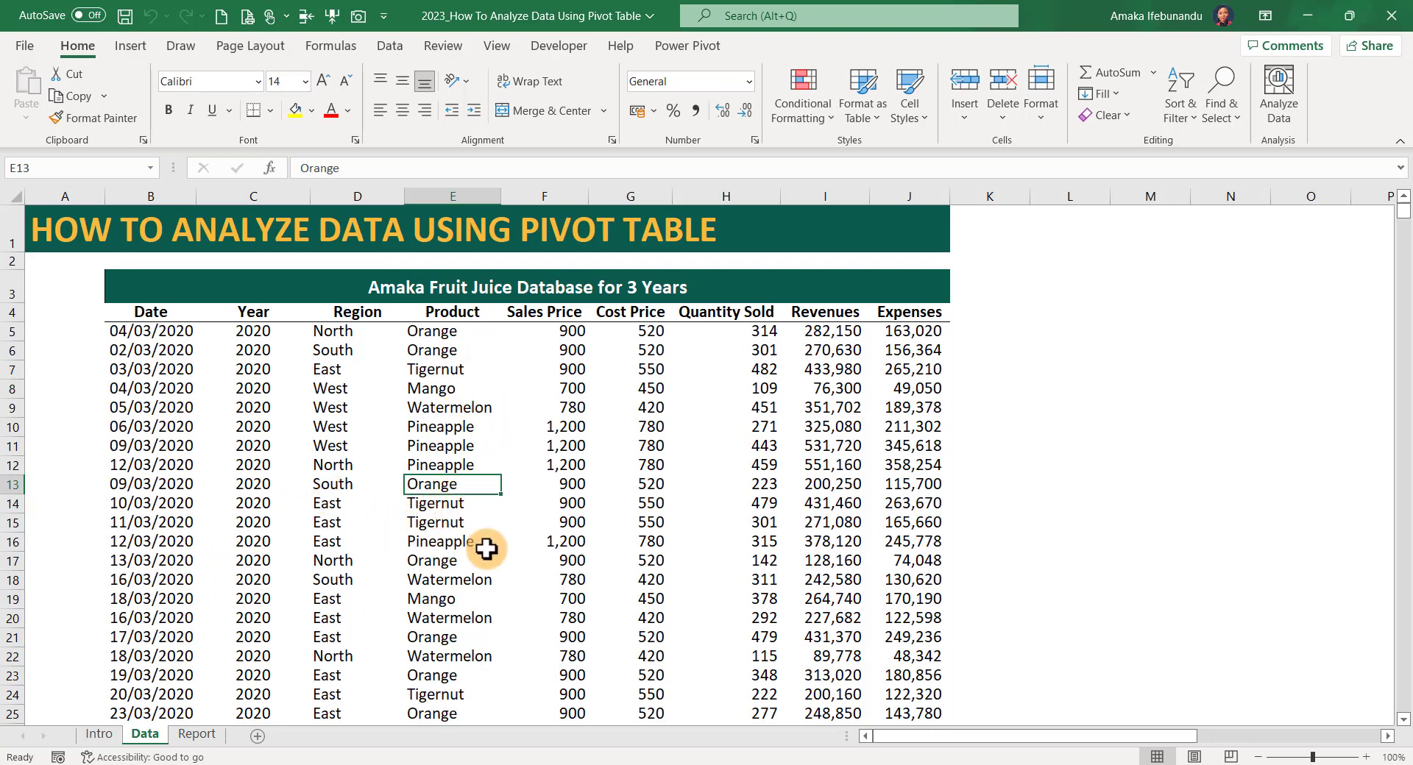
left_click(210, 736)
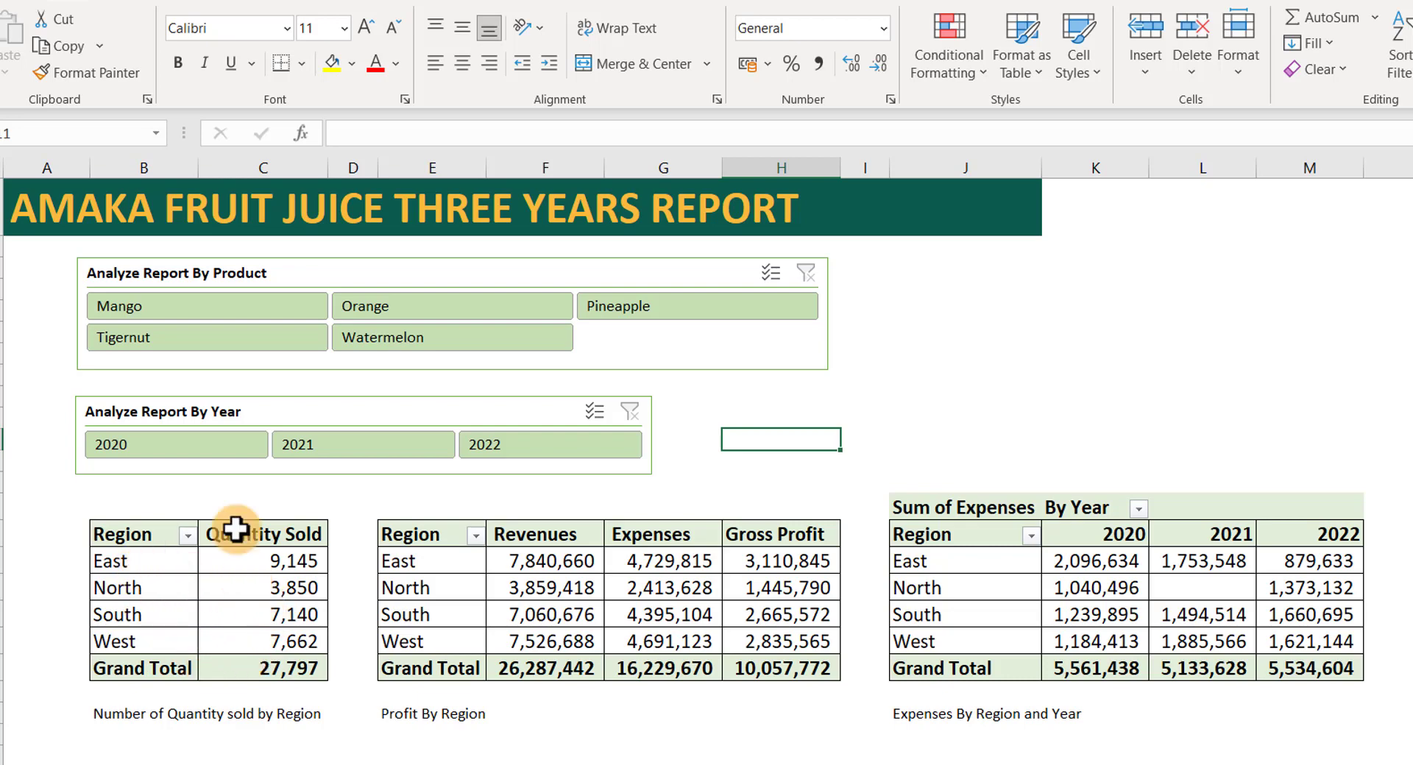
Filter the report by product with the slicer, showing Mango first and Orange second
left_click(175, 301)
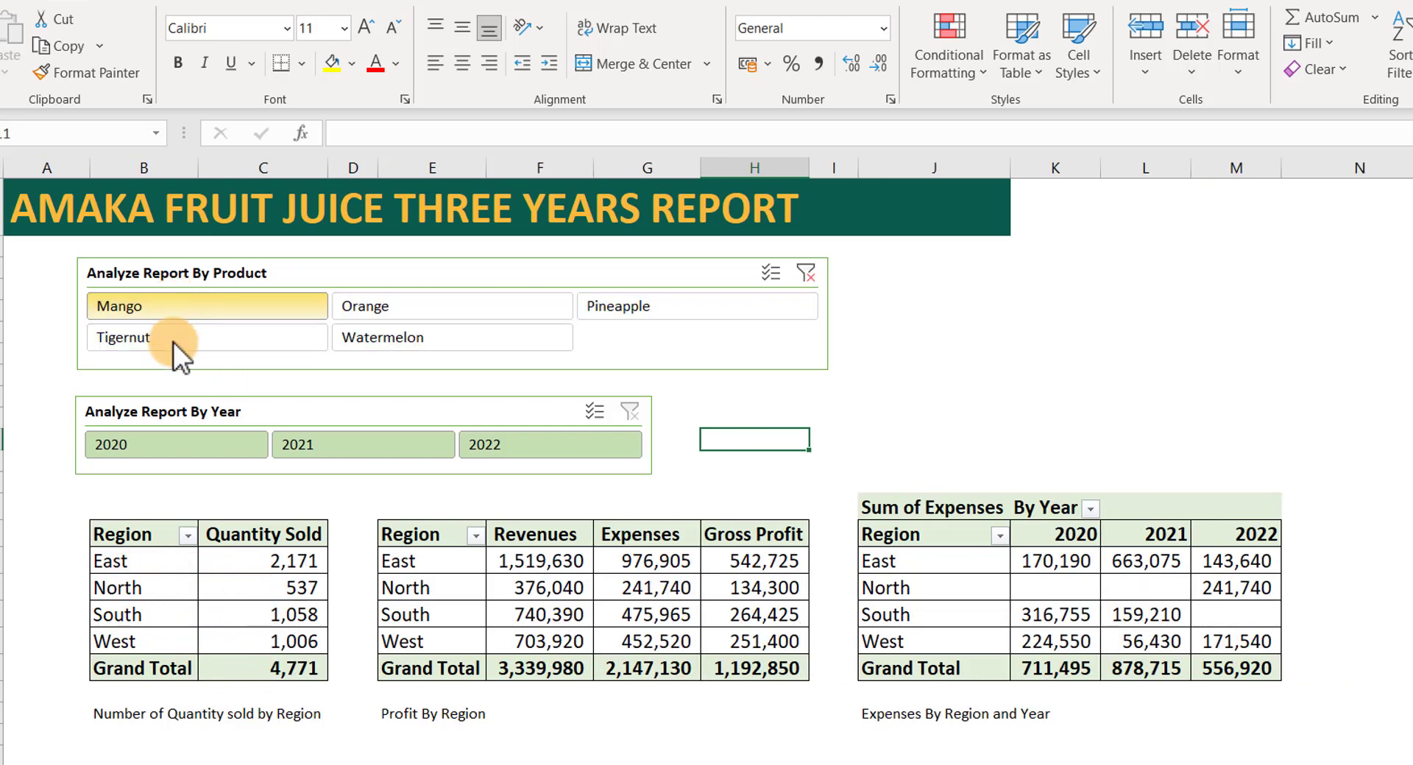
left_click(443, 300)
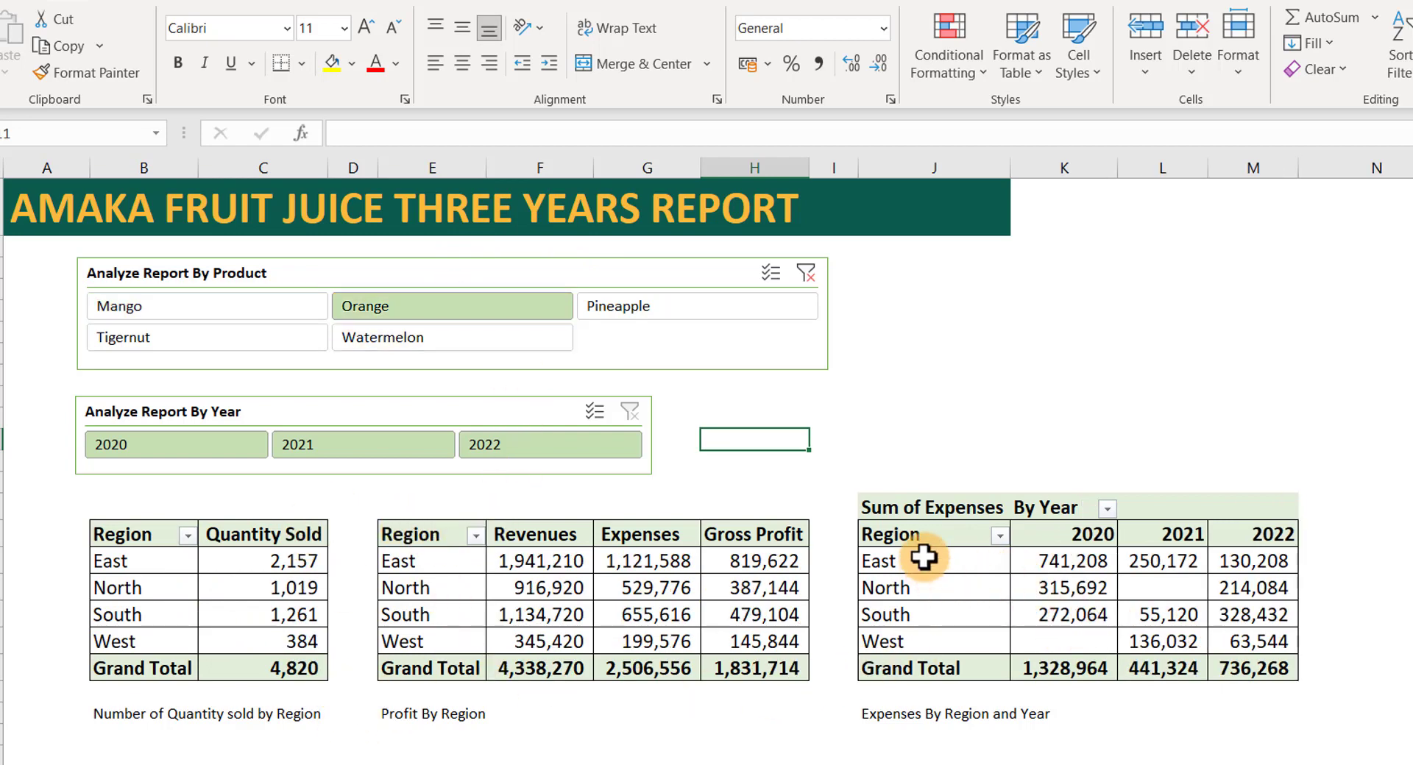
mouse_move(1082, 549)
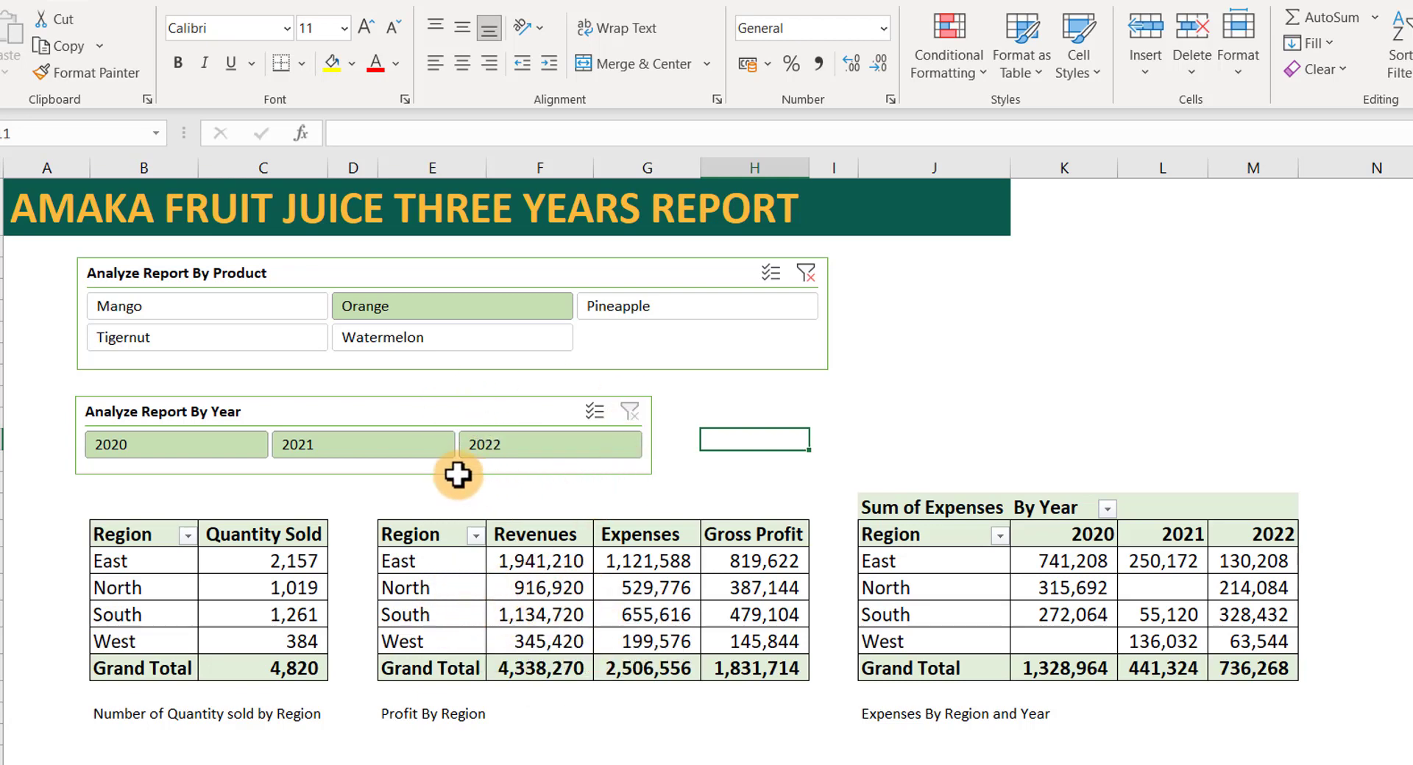
Filter the report by year to 2021 and add 2022 using multi-select in the year slicer
left_click(372, 445)
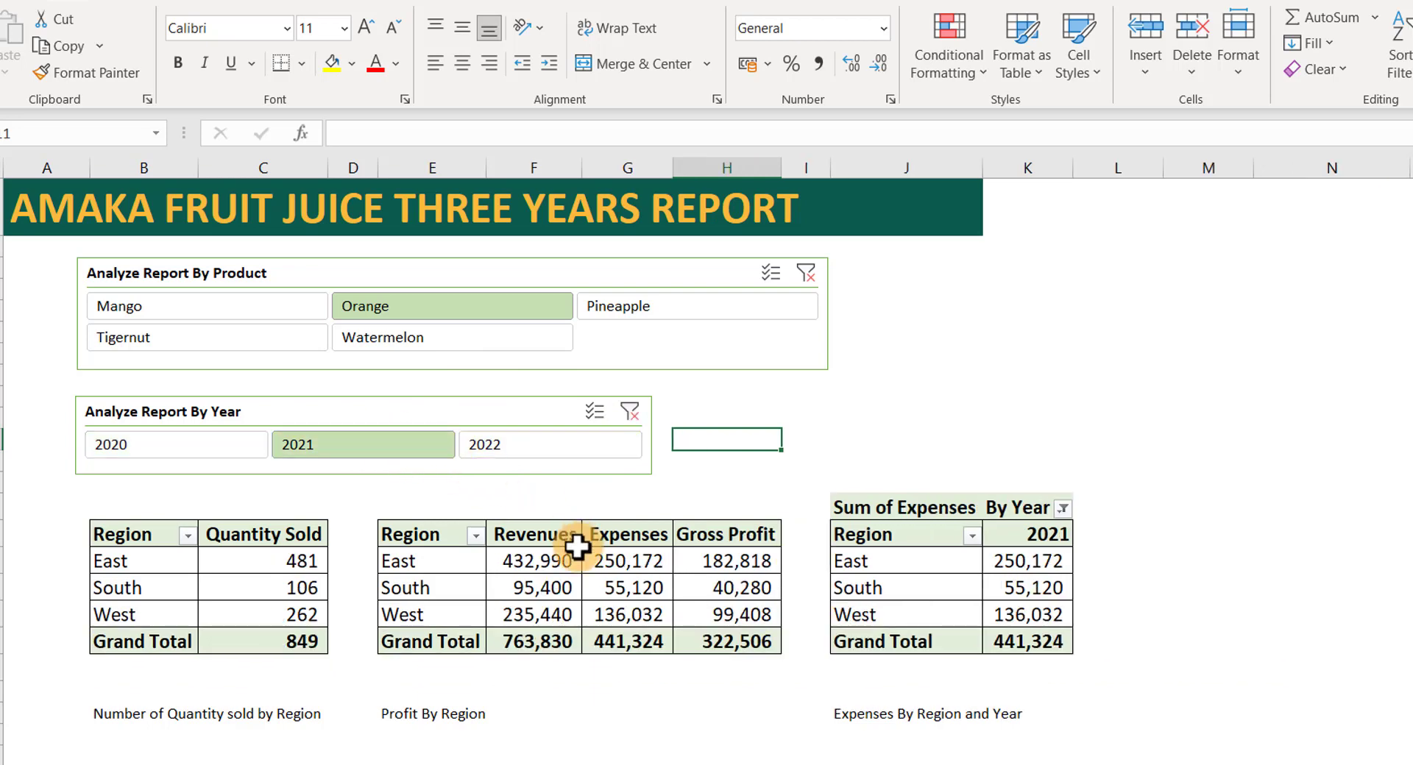
left_click(596, 410)
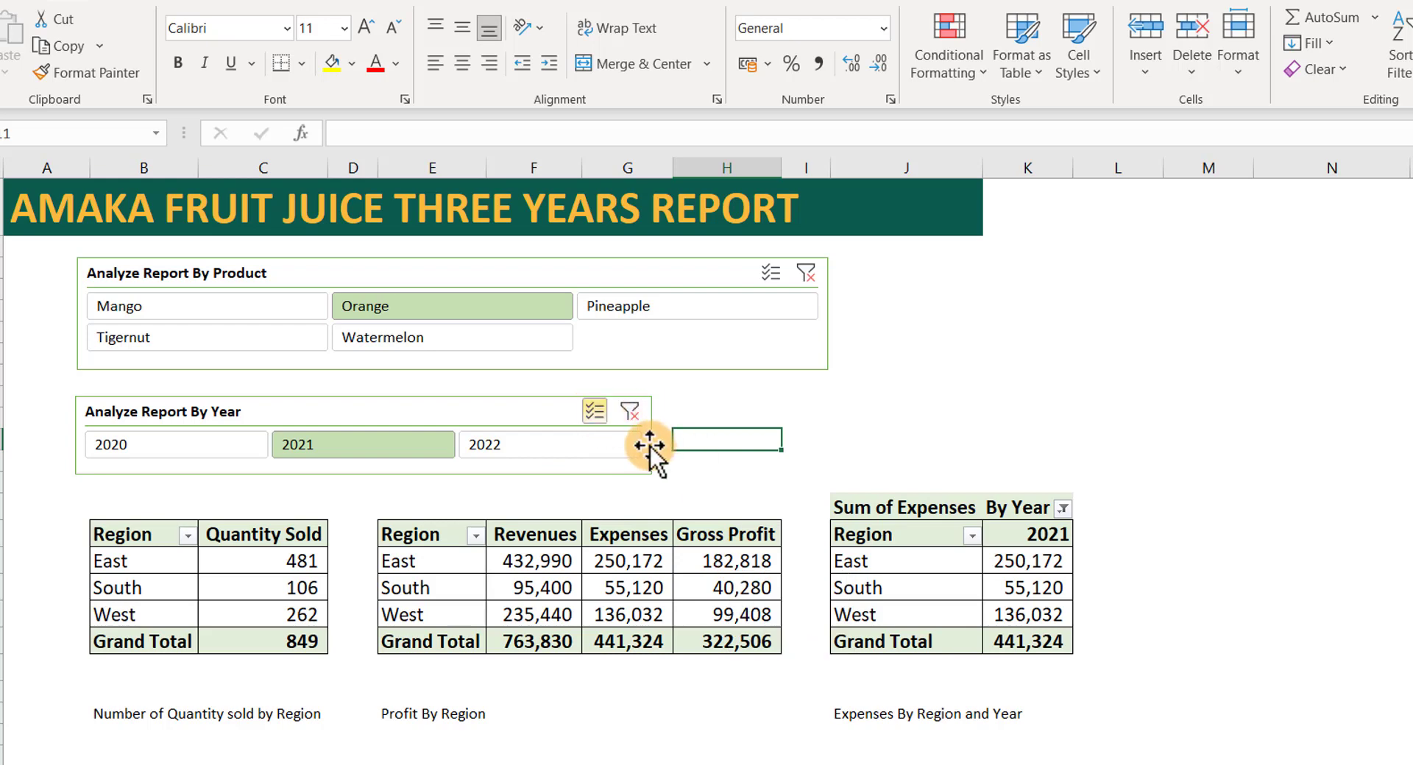
left_click(562, 448)
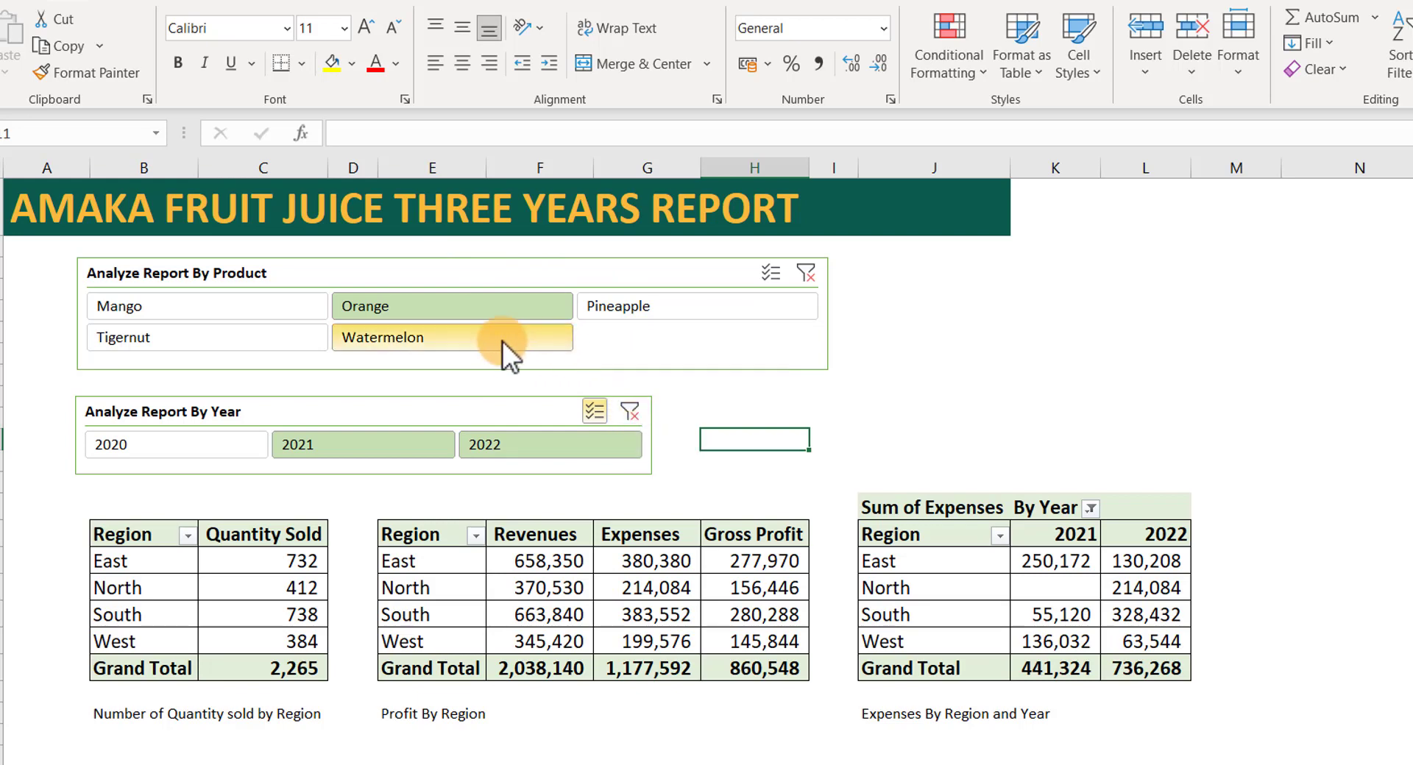
Clear the year and product slicer filters so the report covers all years and products
left_click(630, 413)
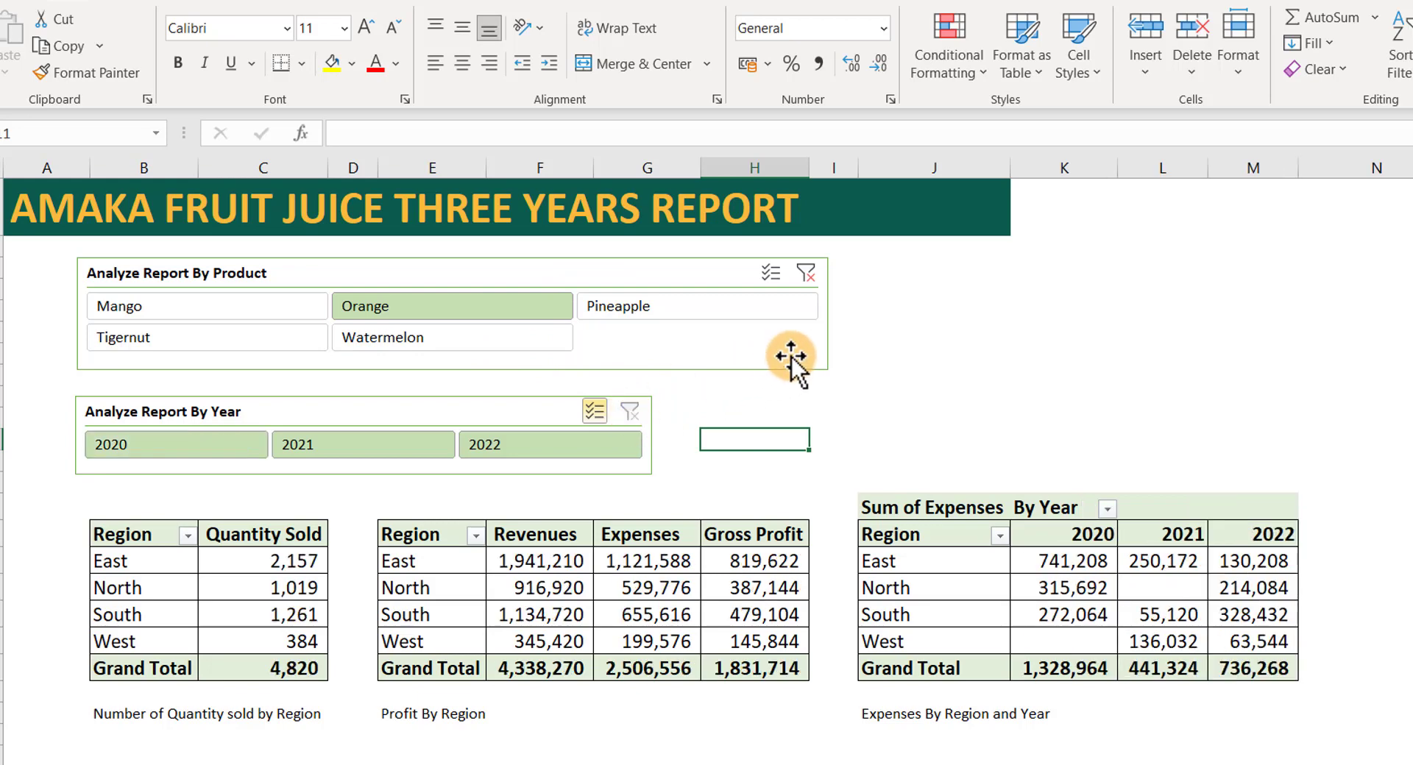
left_click(806, 272)
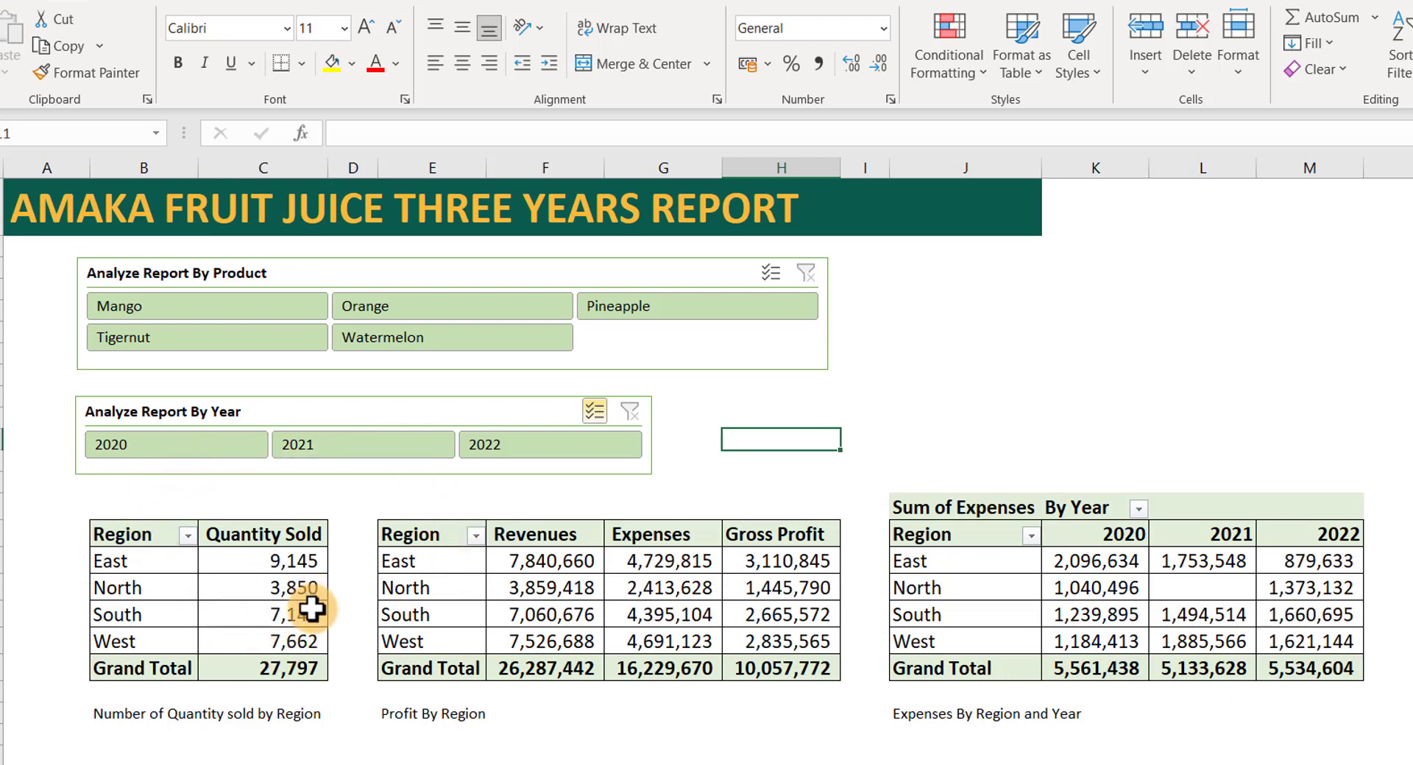
mouse_move(312, 608)
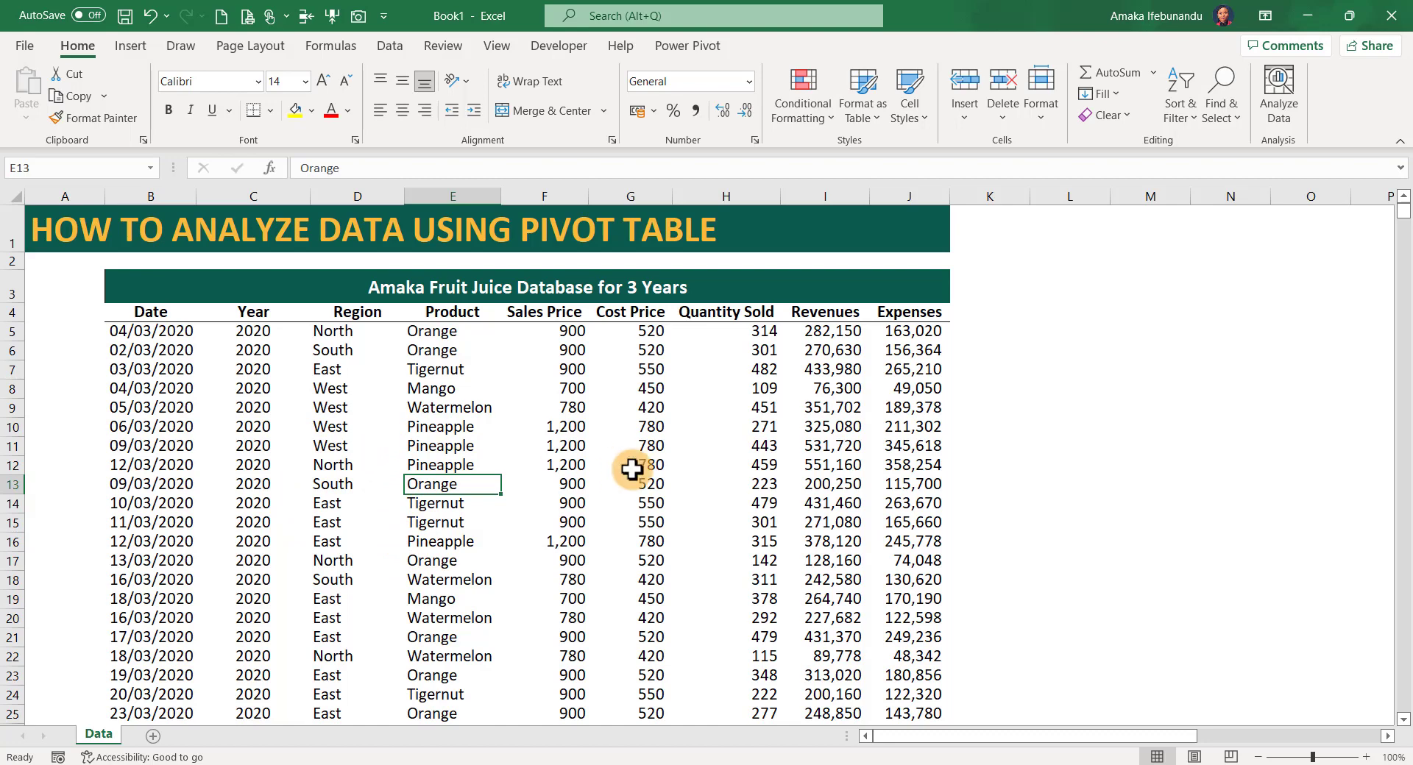
Create a PivotTable on a new worksheet from the fruit juice database range Data!$B$4:$J$104
left_click(448, 448)
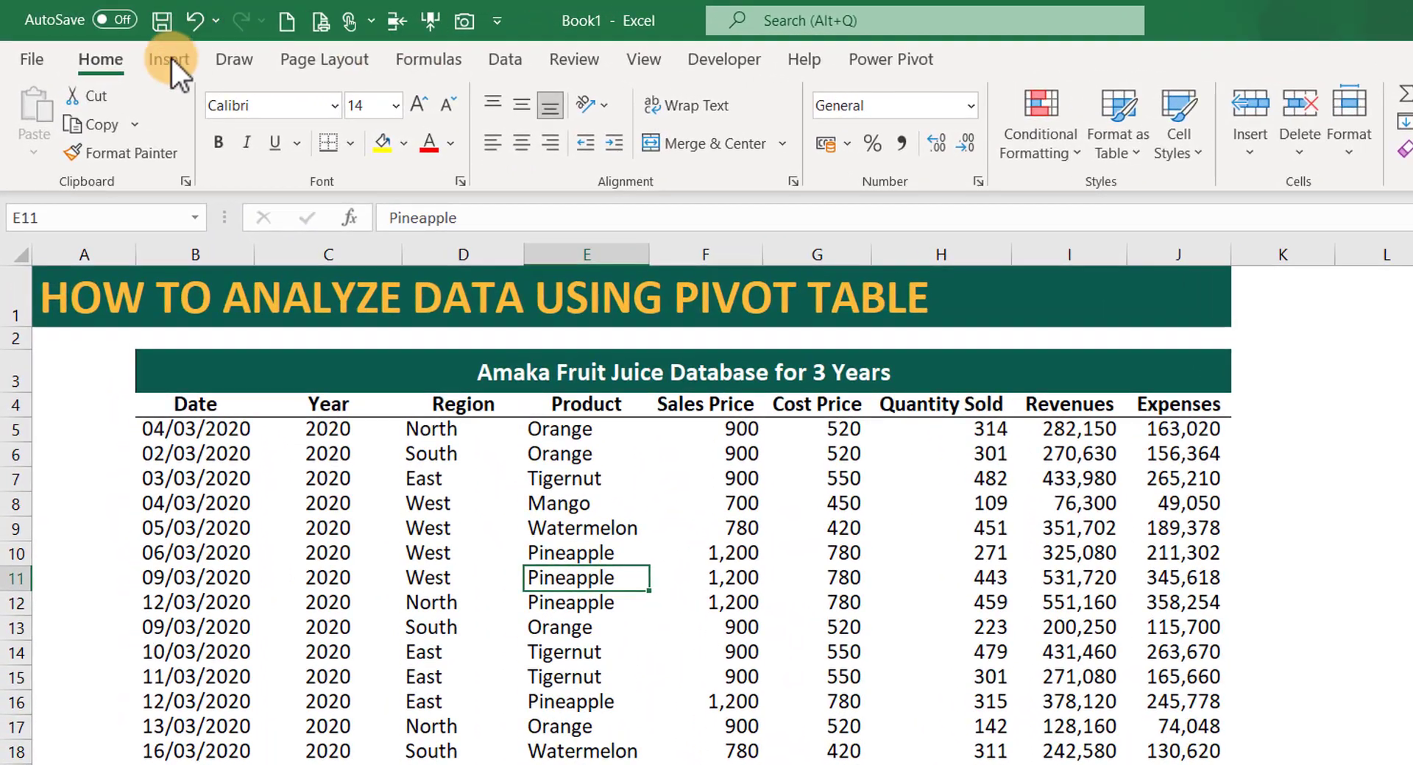
left_click(133, 47)
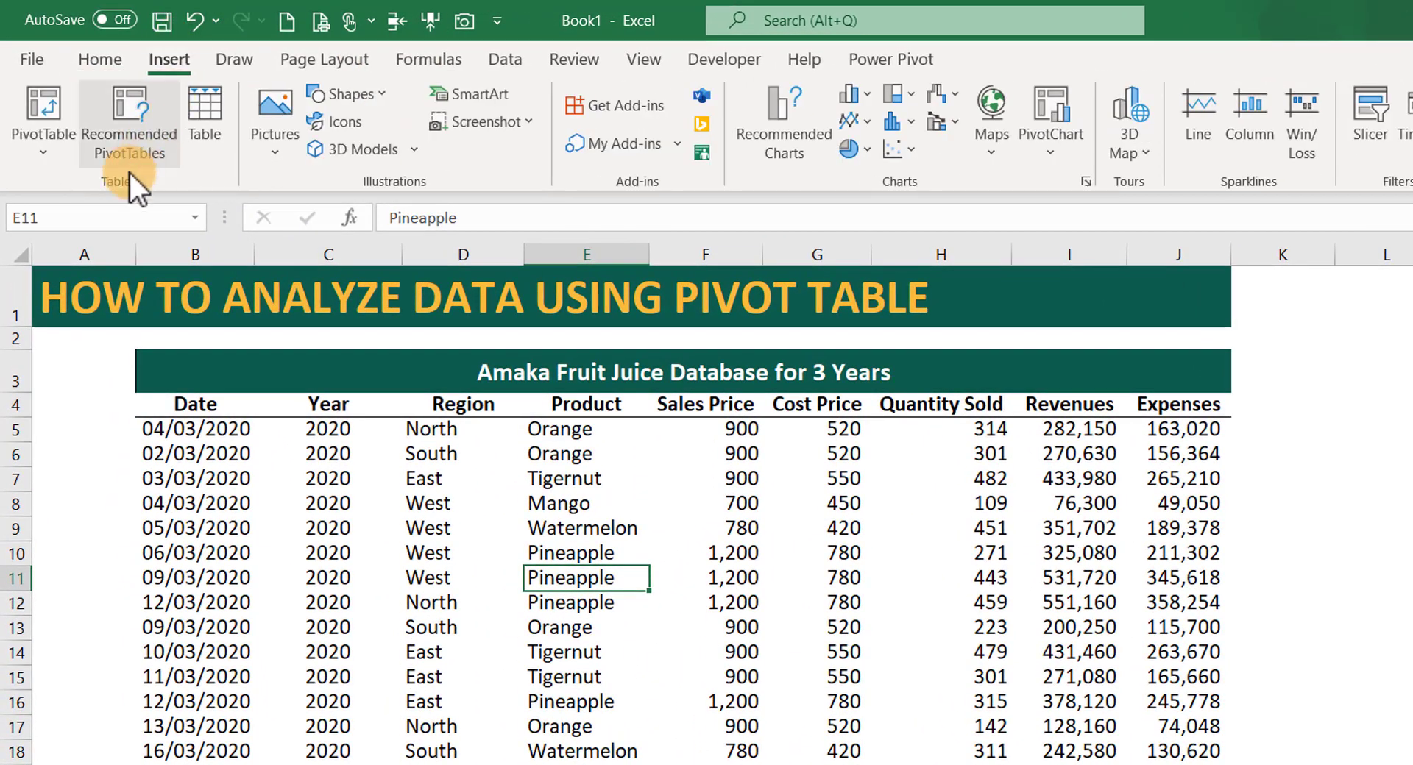
left_click(44, 110)
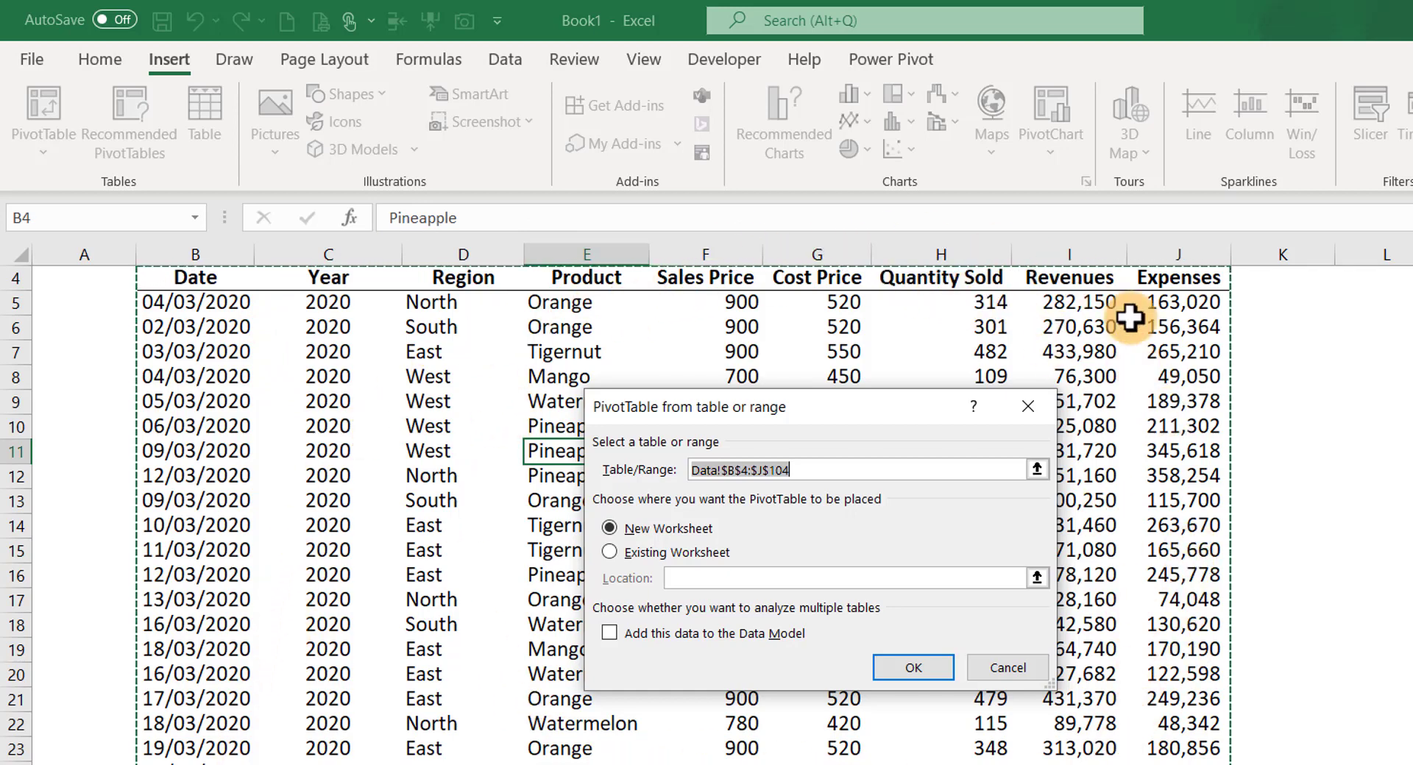
scroll(1126, 515, "down", 18)
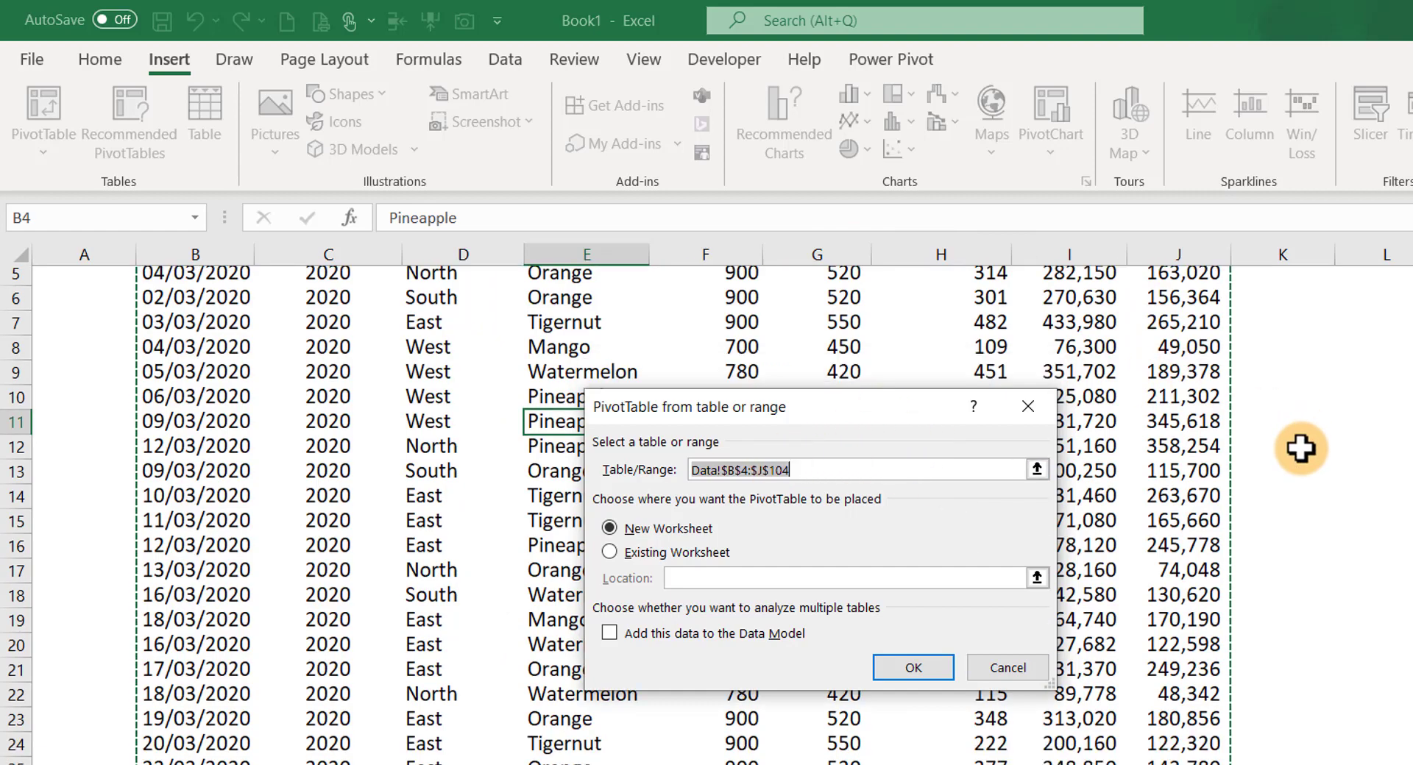
scroll(1137, 553, "up", 10)
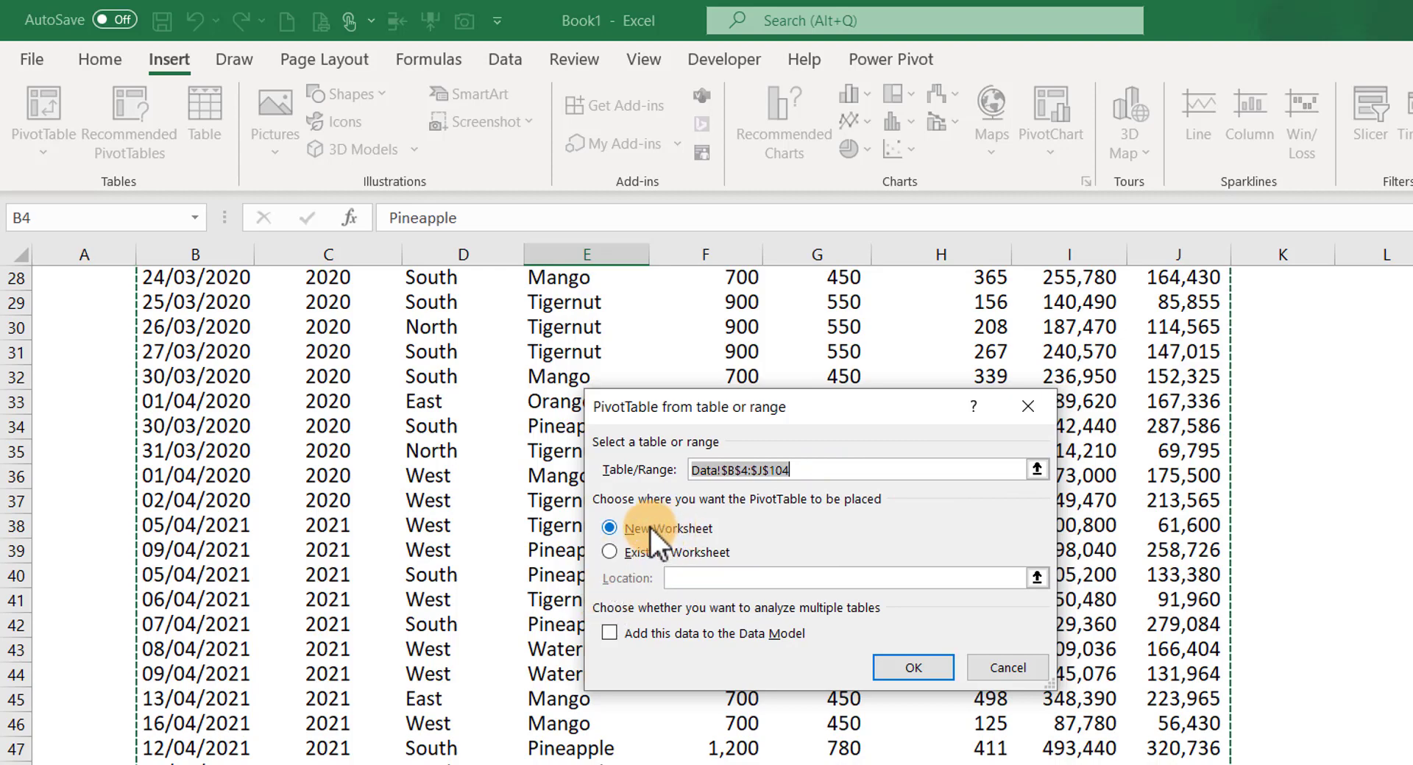
left_click(913, 665)
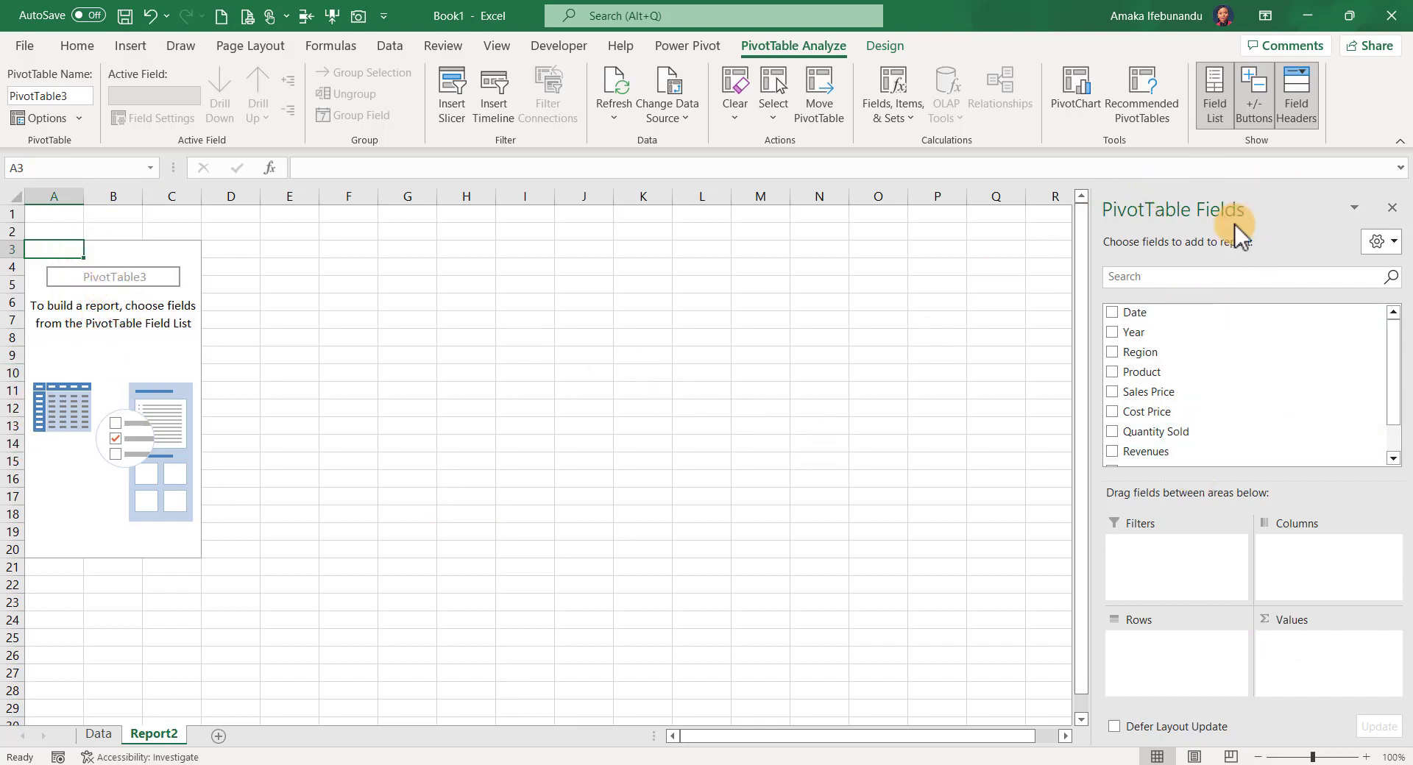
Compare the column headers on the Data sheet with the PivotTable field list on the Report2 sheet
left_click(99, 733)
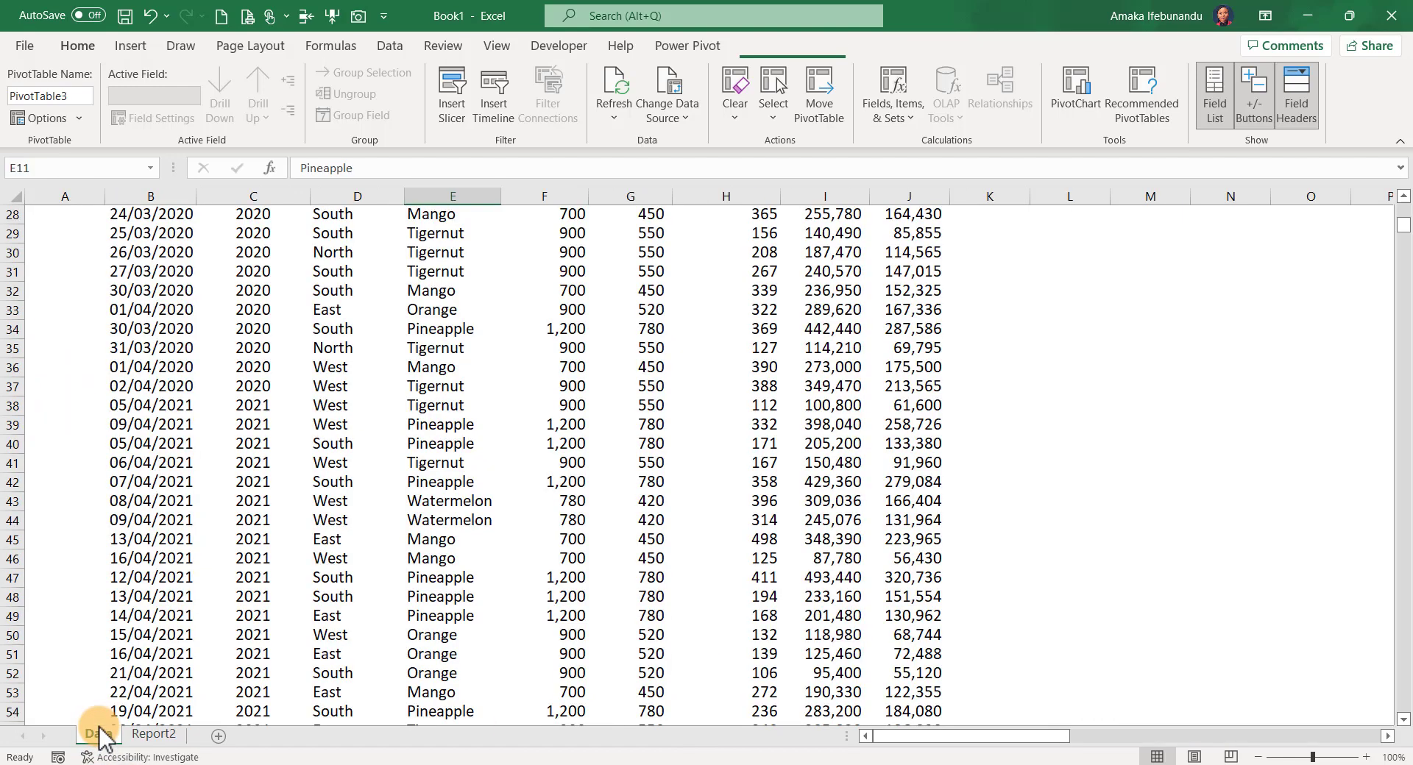
scroll(282, 410, "up", 6)
scroll(282, 410, "up", 3)
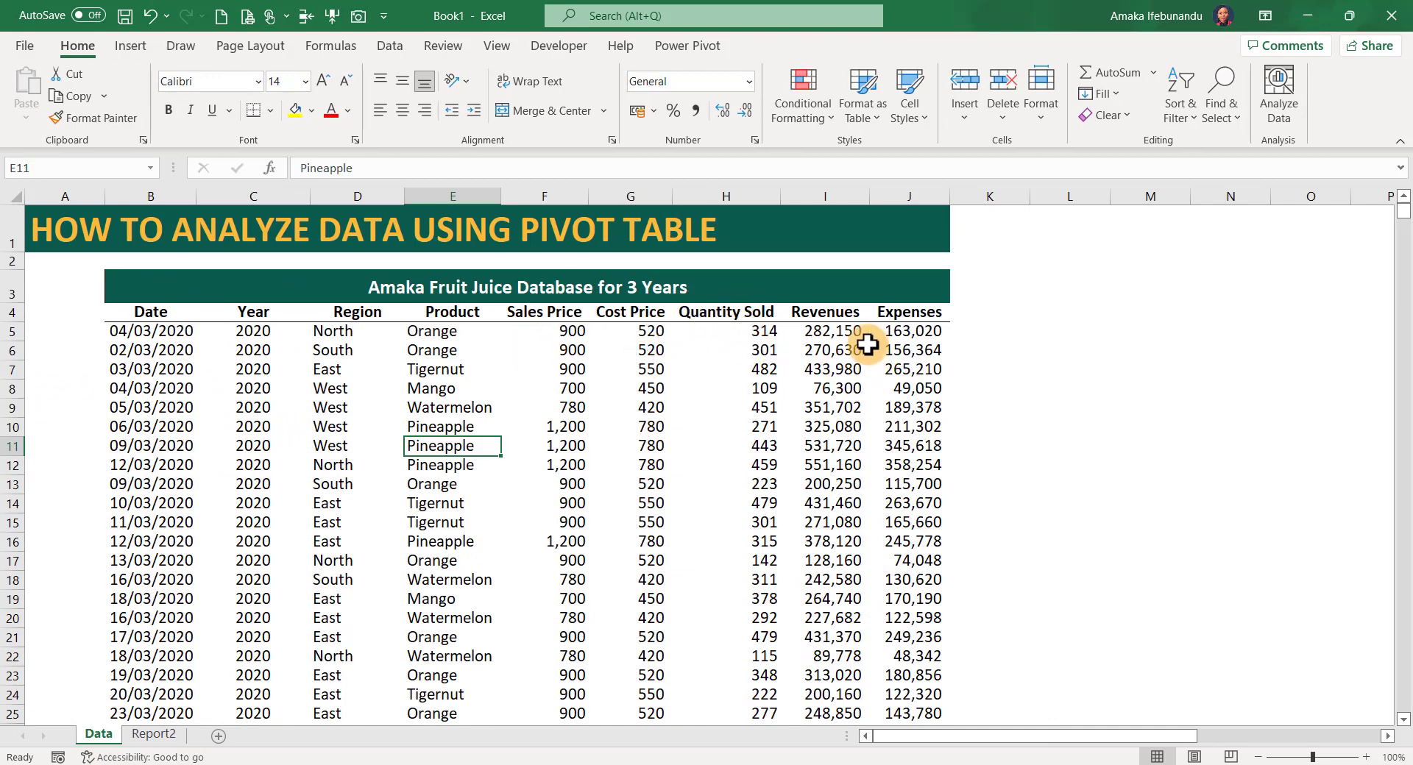
left_click(154, 734)
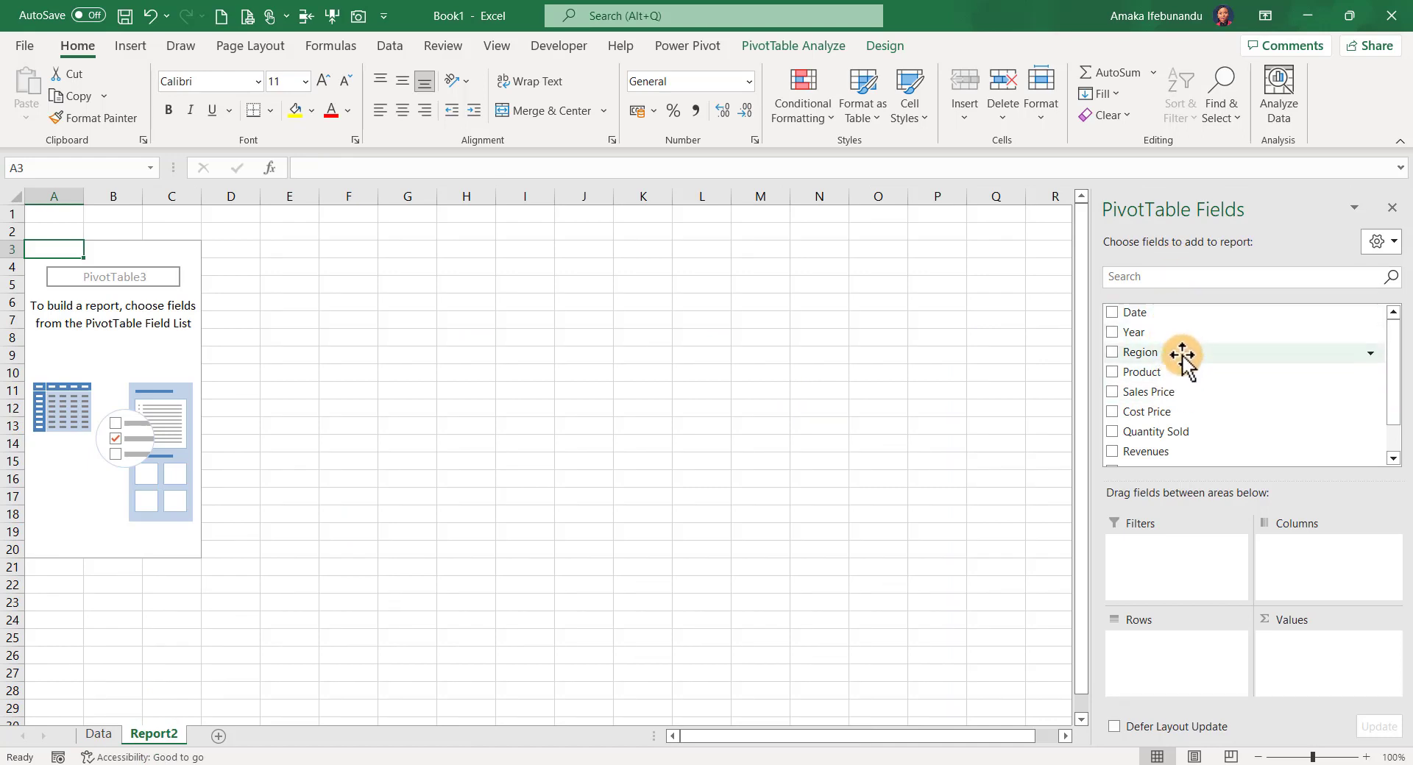
left_click(99, 734)
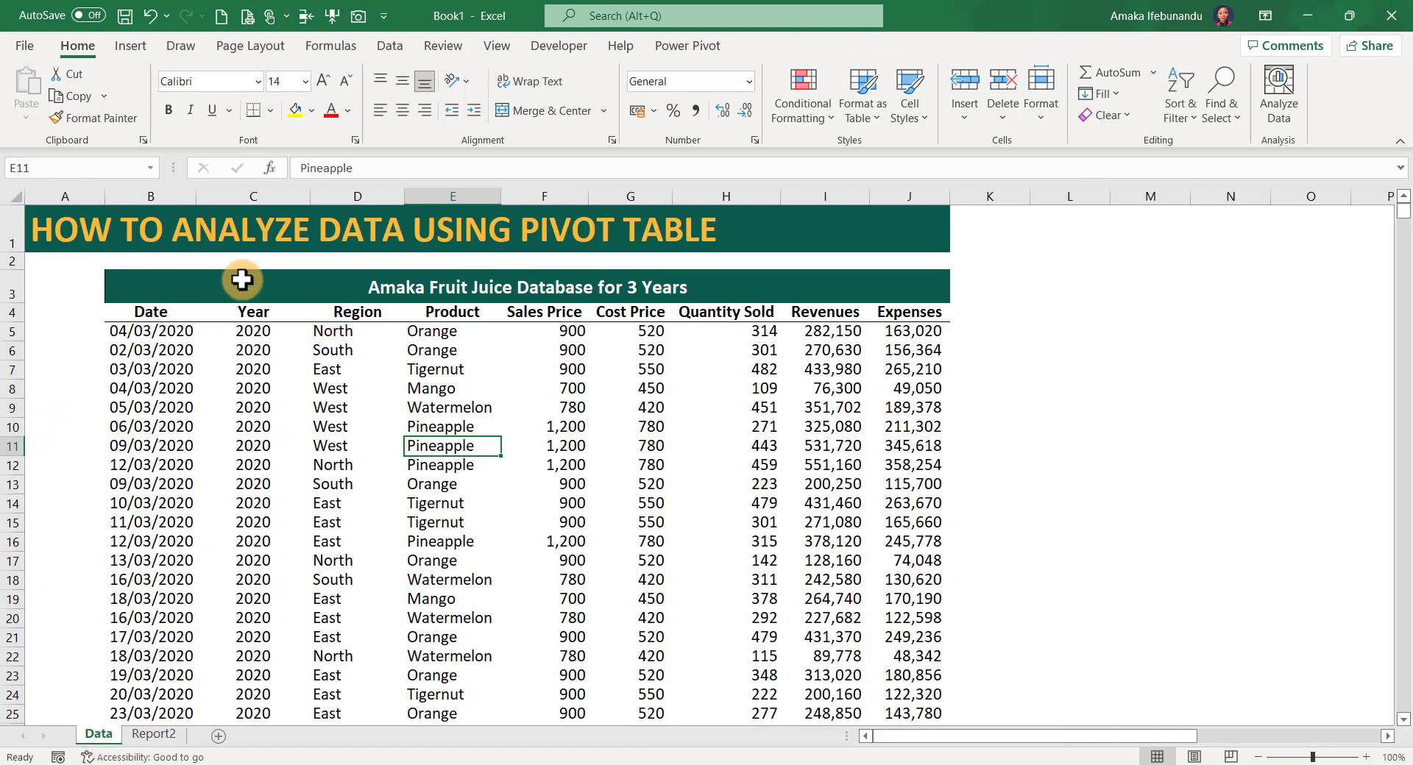
left_click(152, 734)
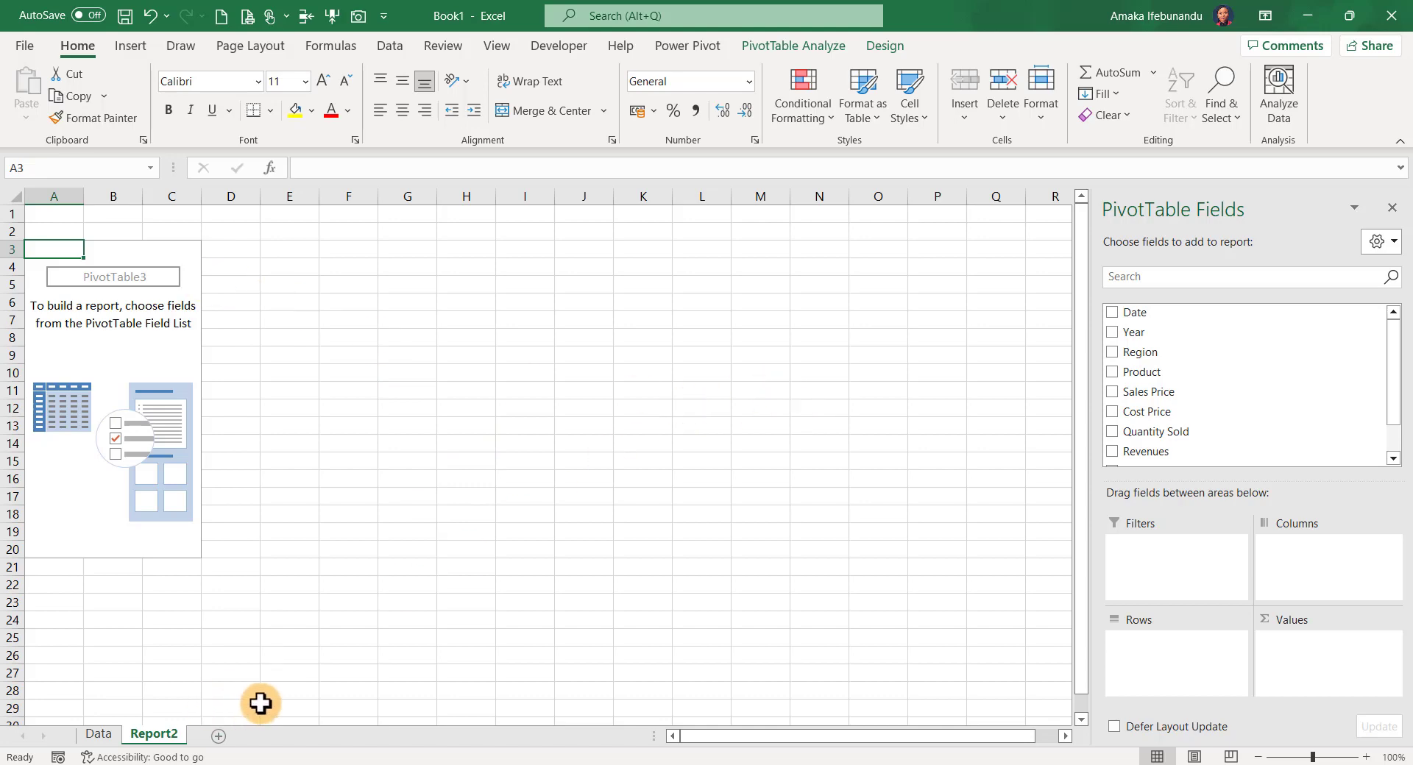
Check the layout of the finished three-year report in the other workbook and return to Book1
mouse_move(724, 763)
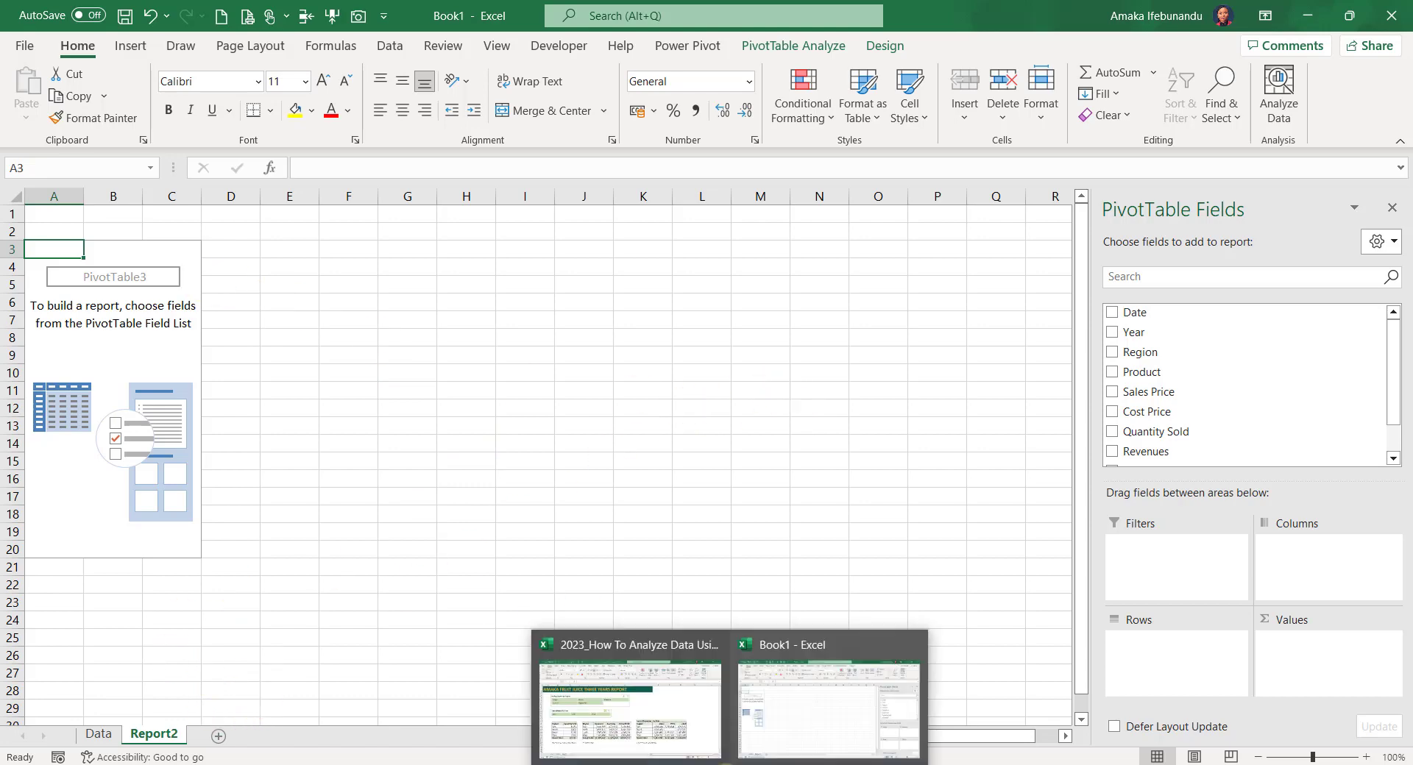
left_click(666, 732)
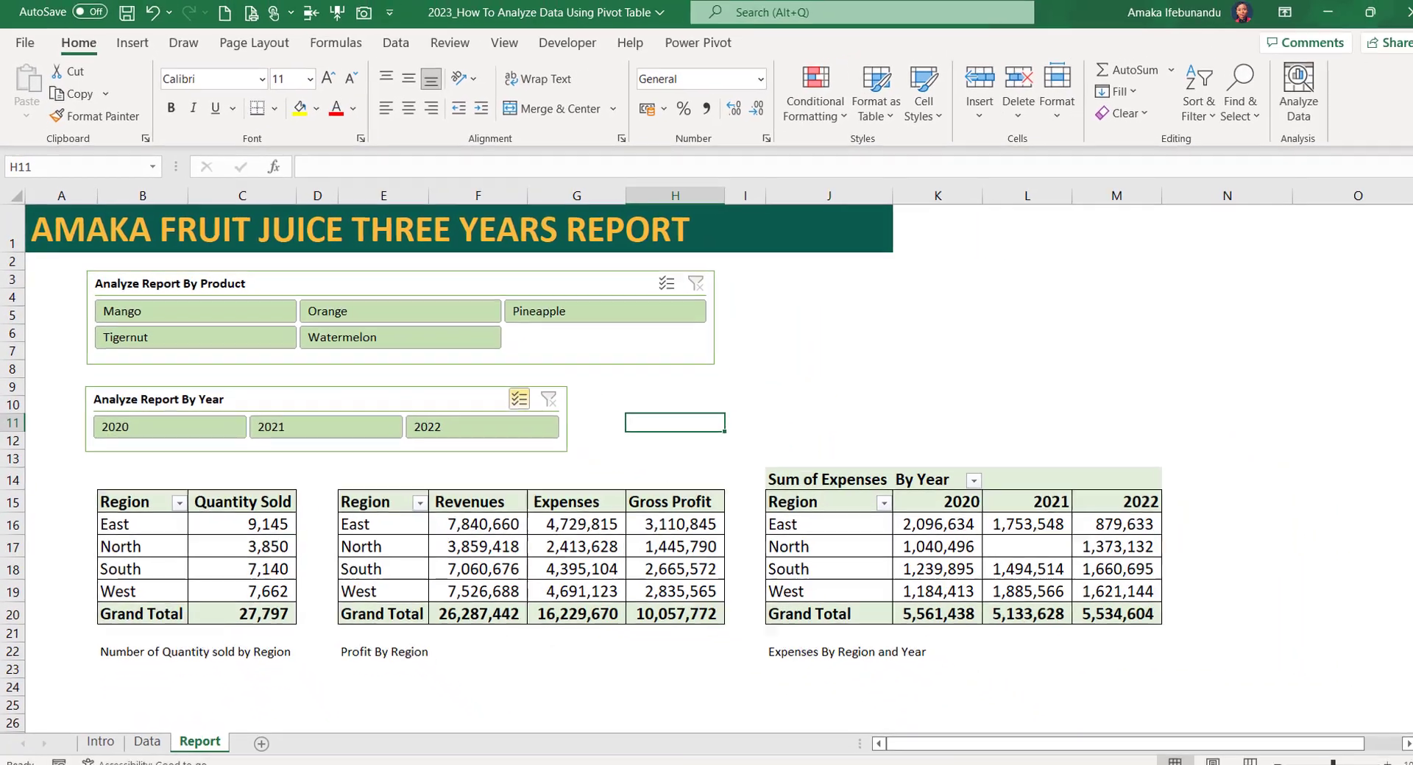
mouse_move(804, 763)
left_click(806, 724)
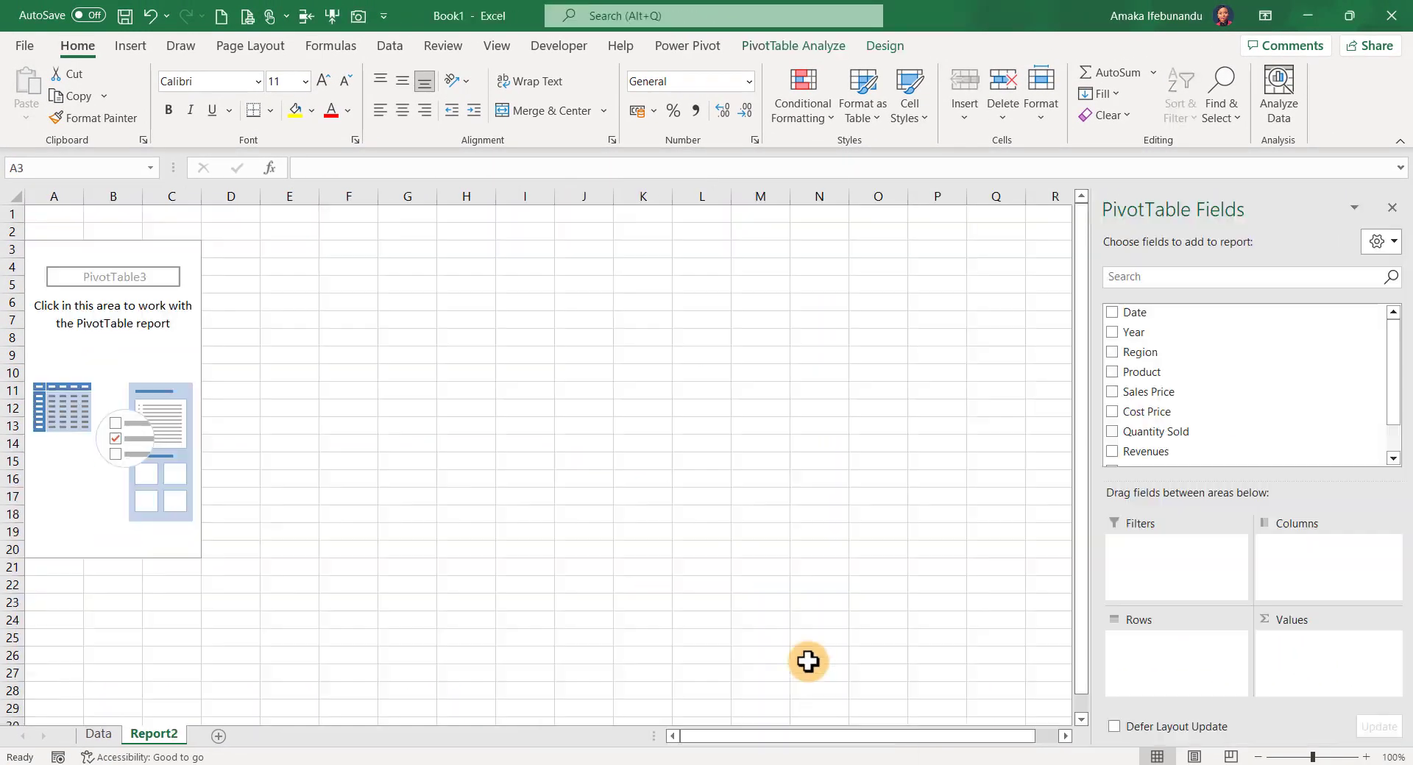
Add Region to the PivotTable rows and Quantity Sold to its values
left_click(1113, 353)
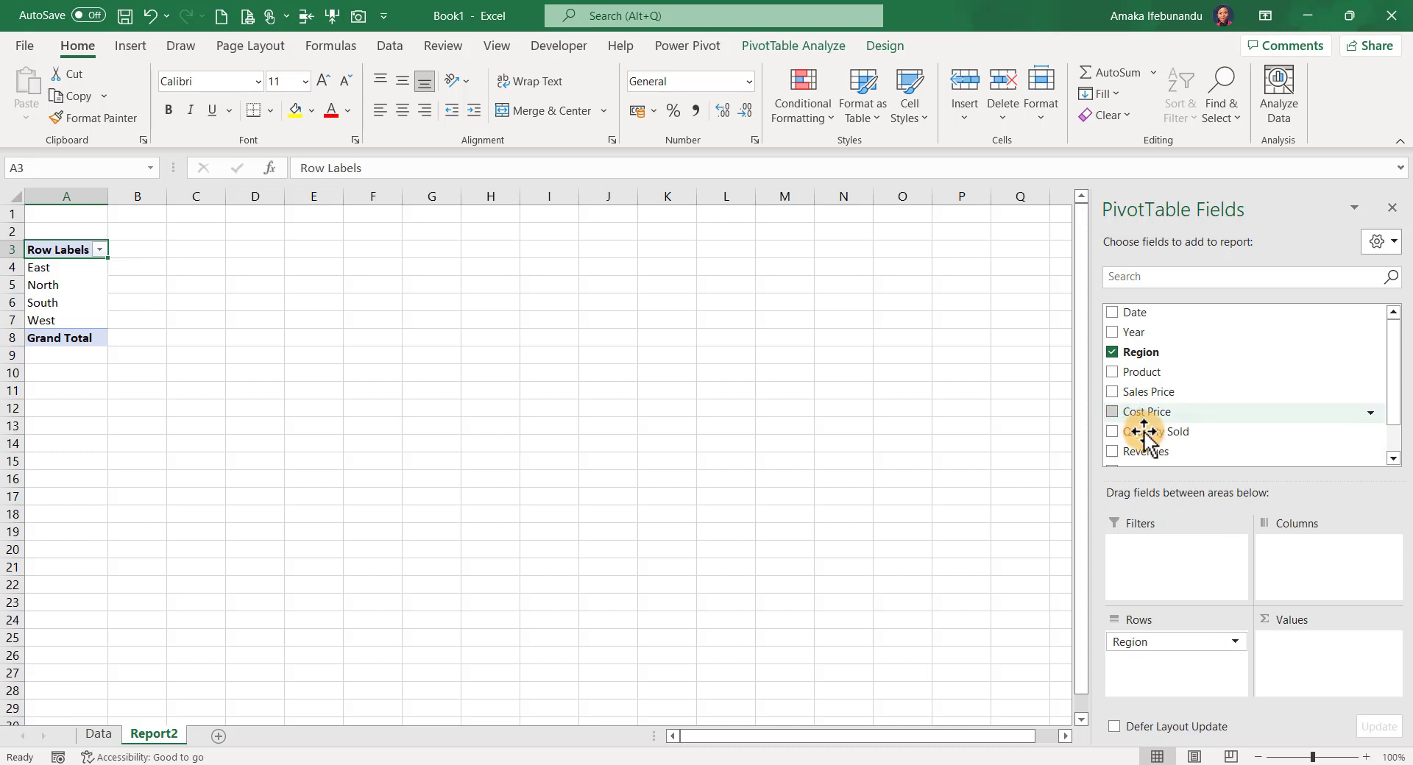
scroll(1163, 419, "down", 1)
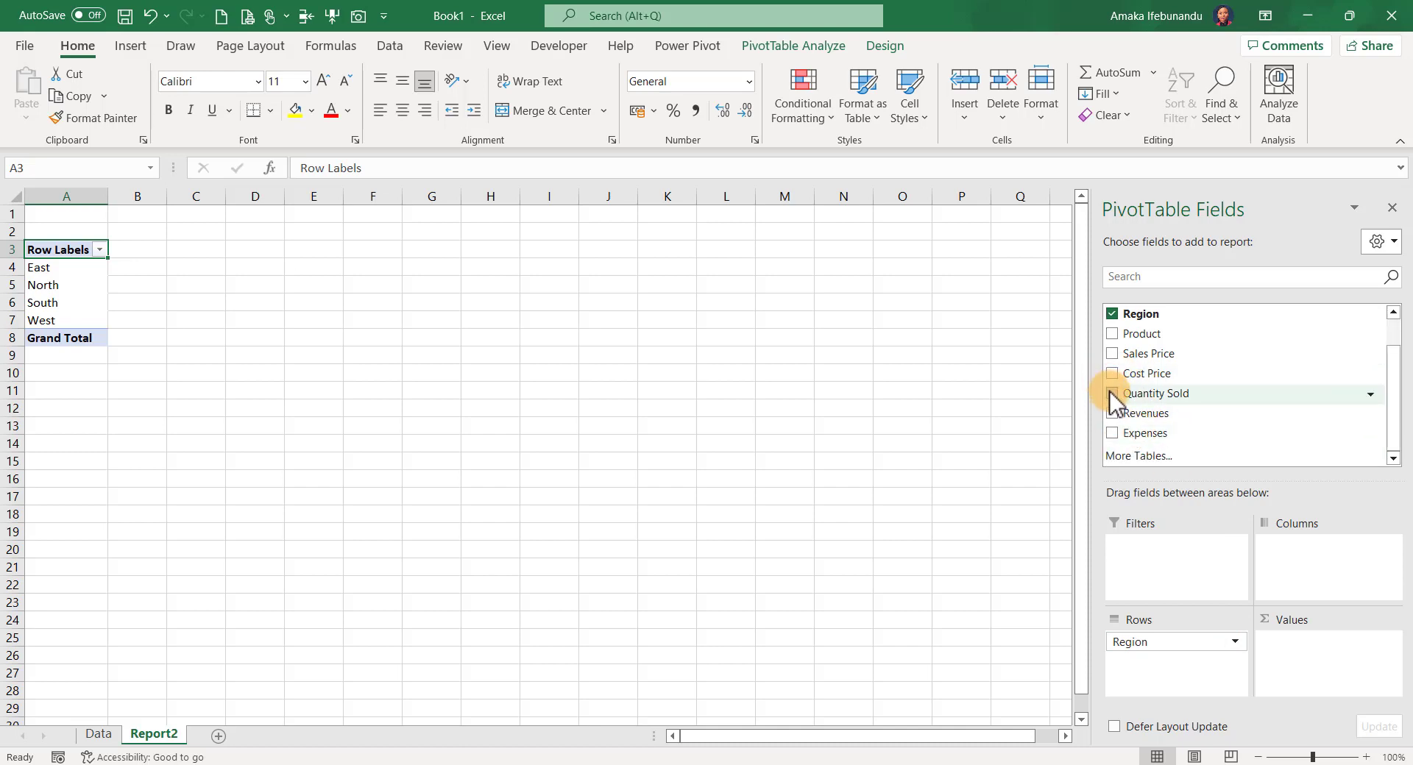
left_click(1112, 393)
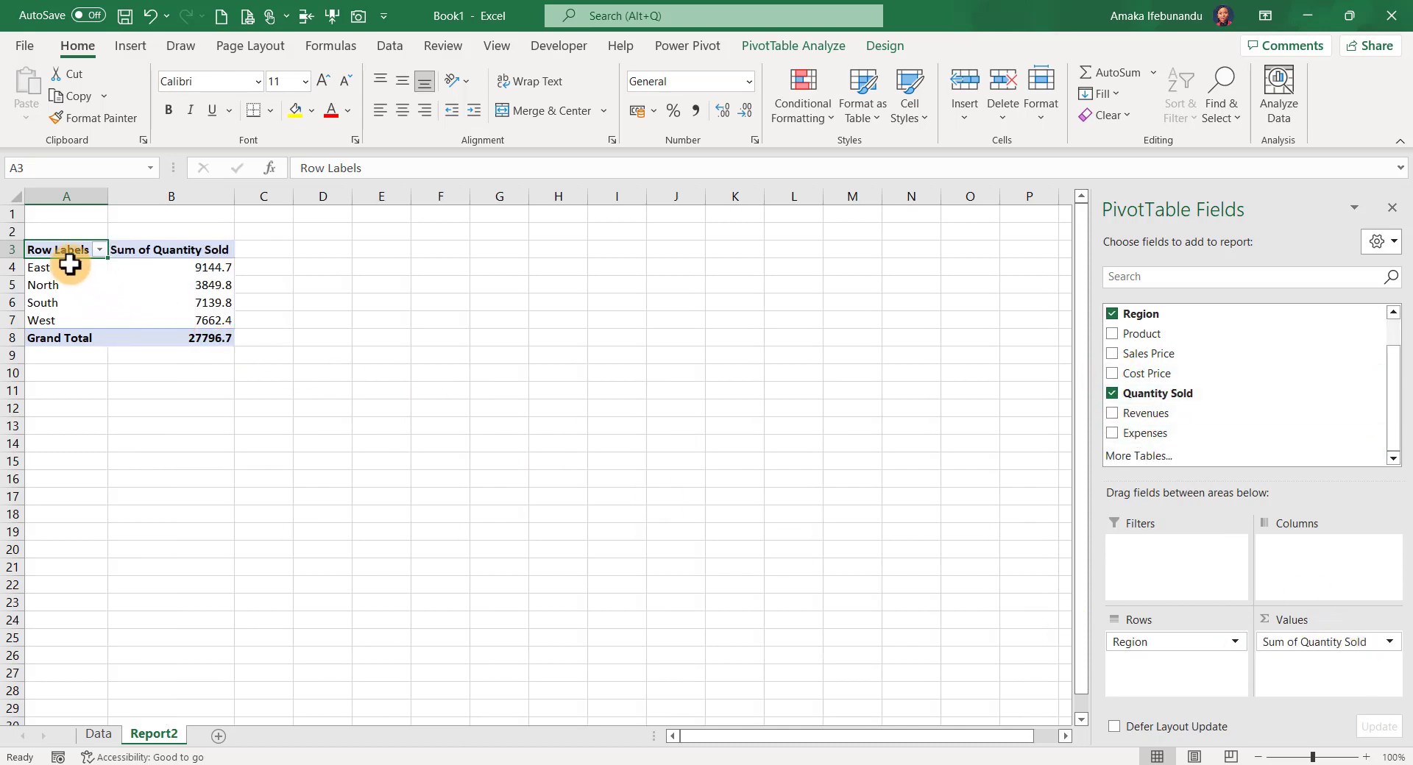
Move the whole quantity-by-region PivotTable down so it starts at cell A13
left_click_drag(62, 246, 151, 339)
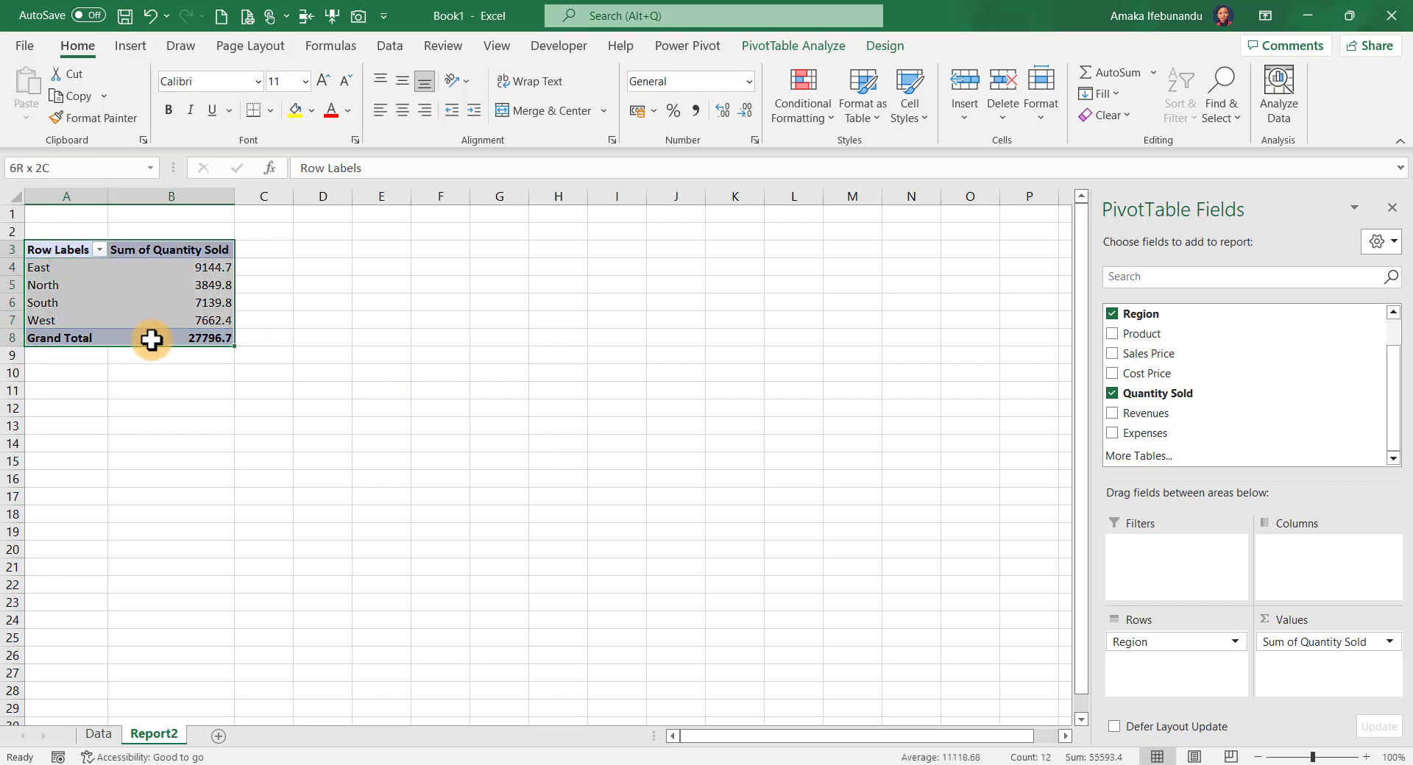
left_click_drag(67, 243, 88, 426)
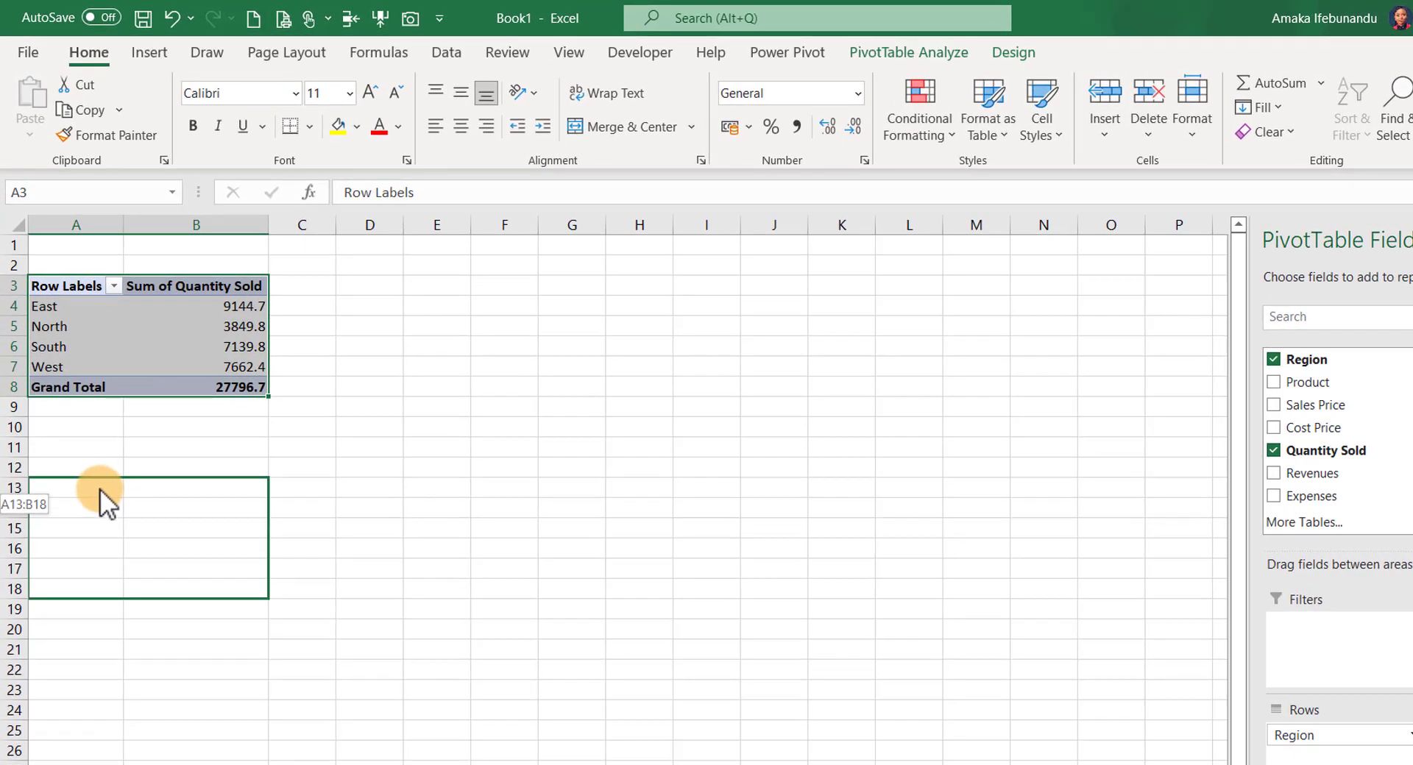
left_click_drag(100, 489, 100, 488)
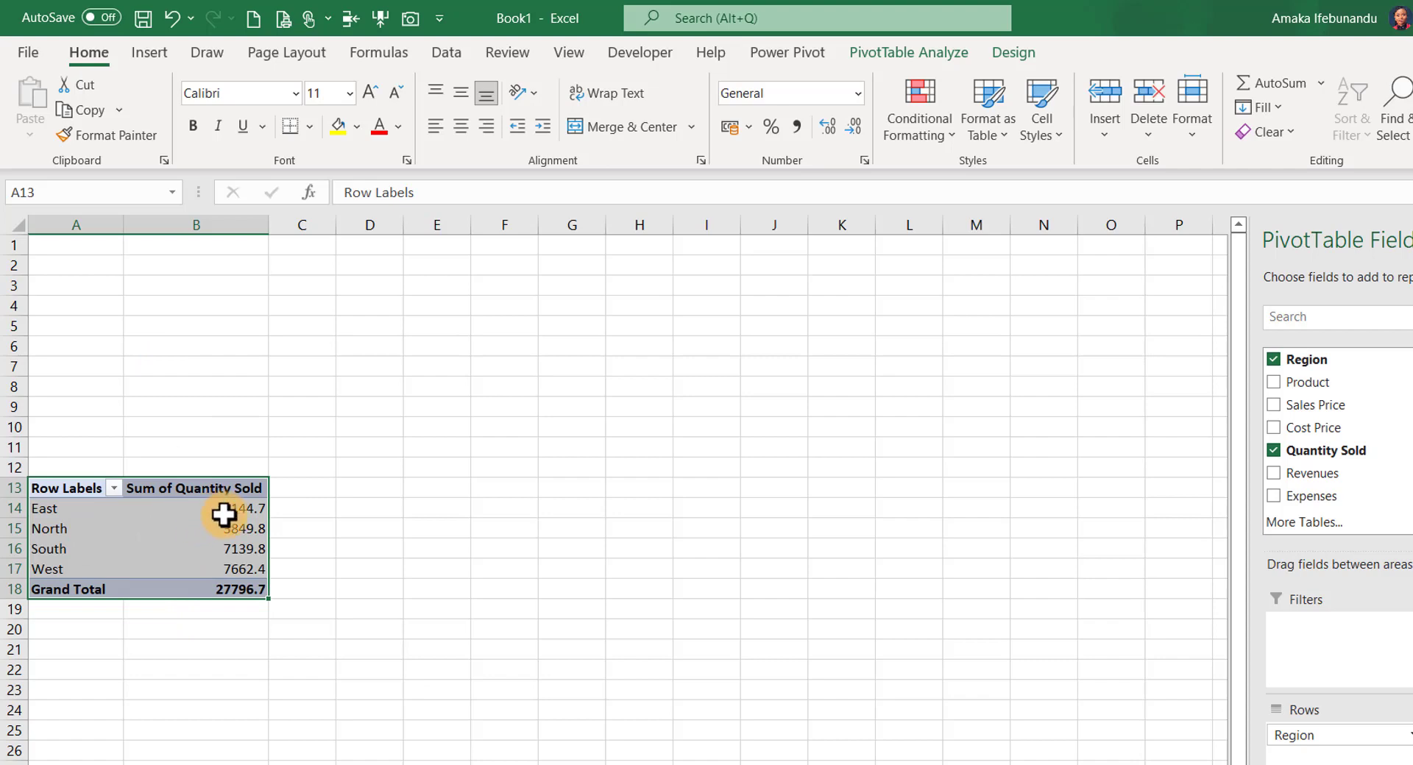
Apply the comma number style to the quantity values, including the grand total, in B14:B18
left_click_drag(196, 510, 199, 589)
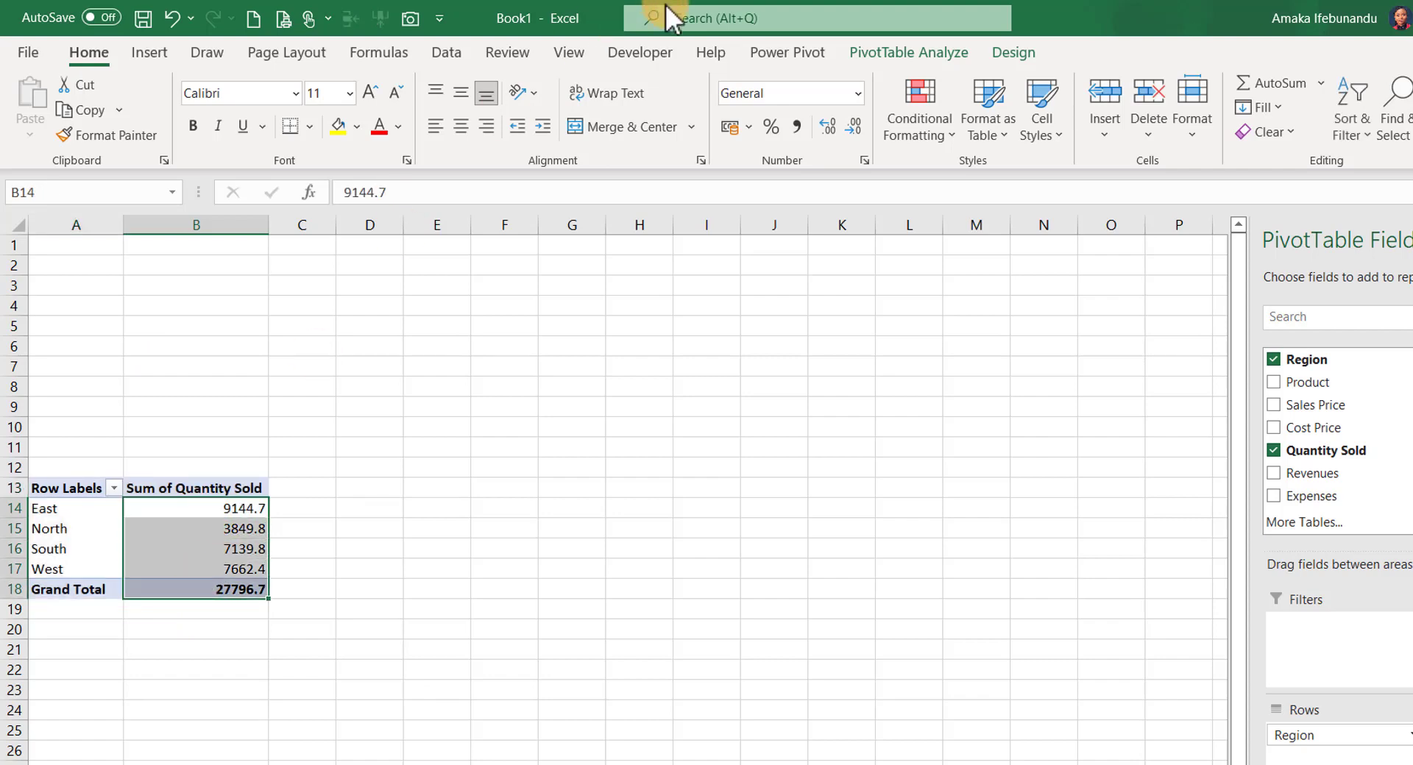
left_click(798, 128)
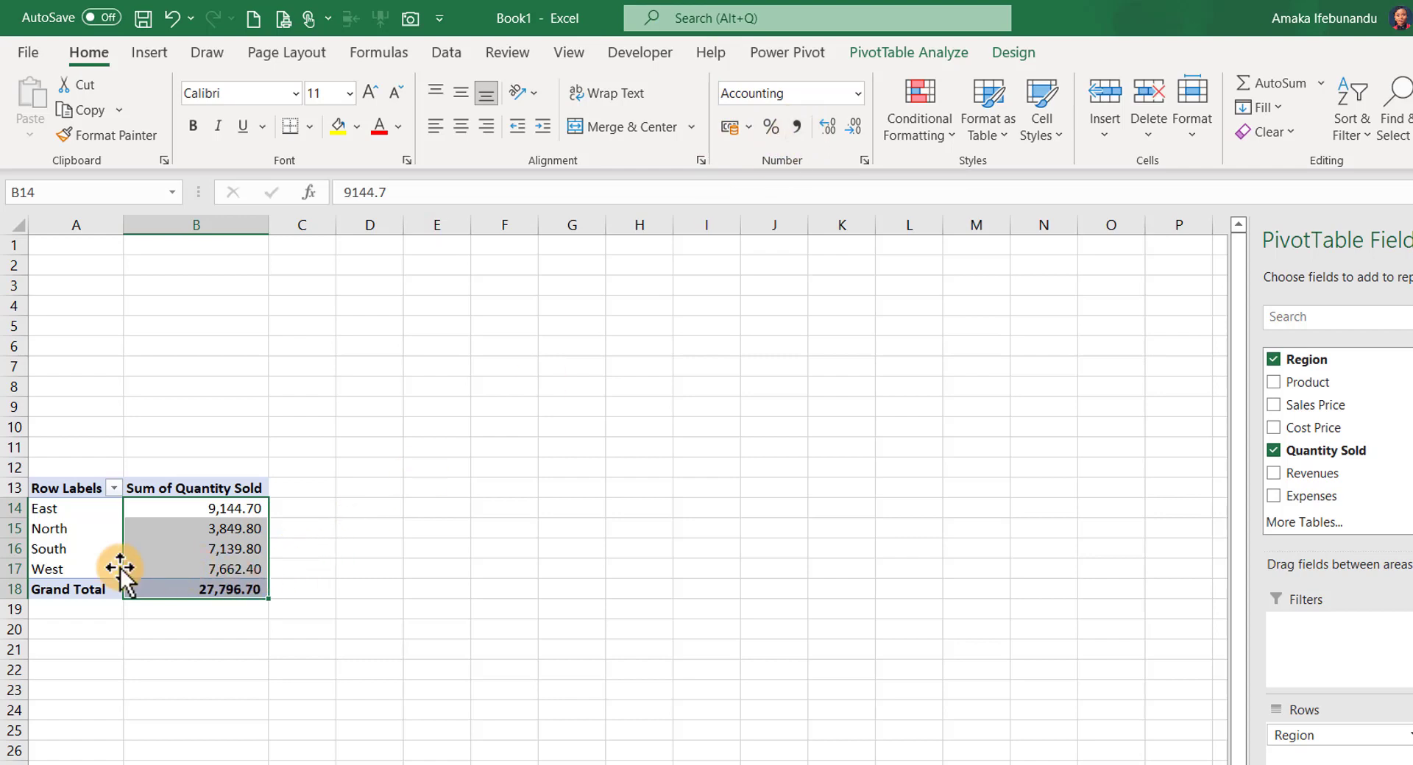
left_click(70, 508)
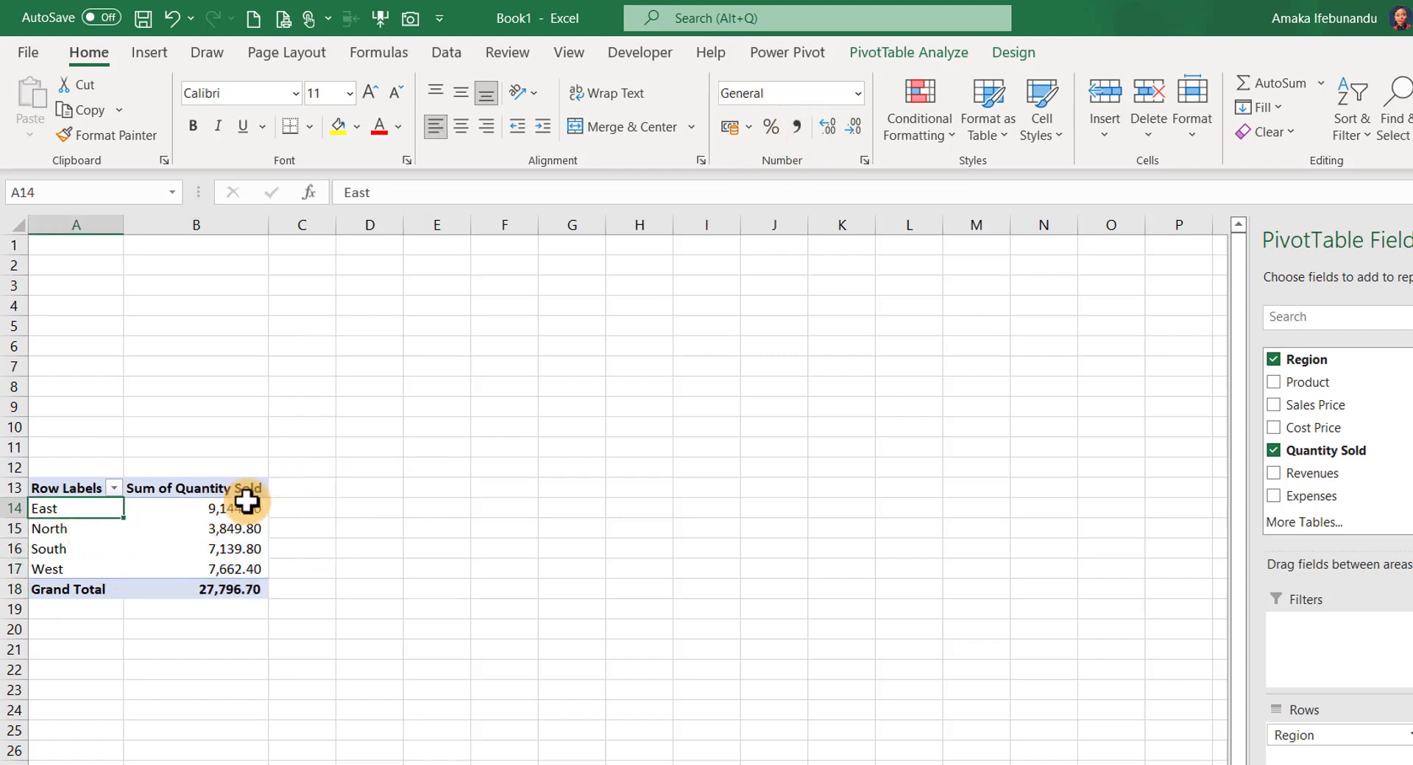
left_click(219, 528)
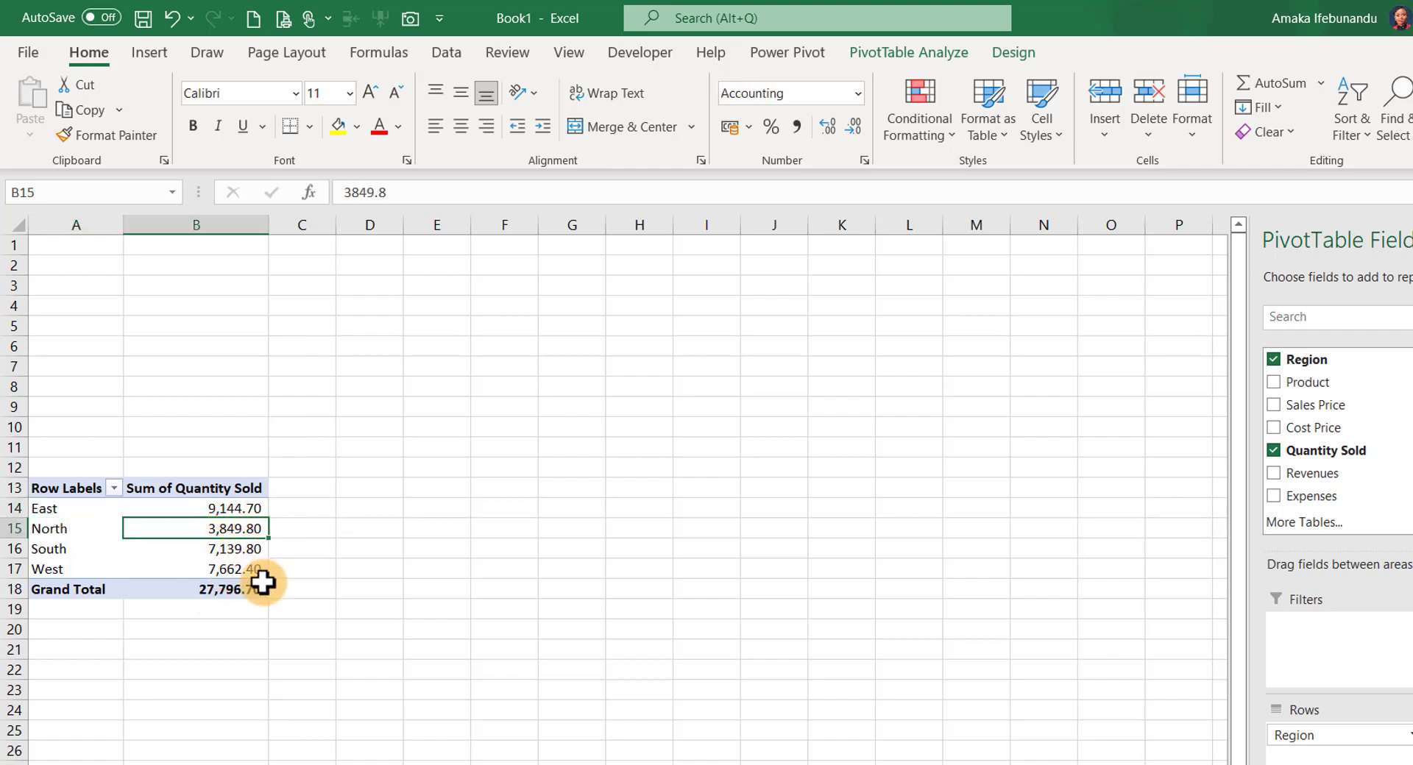
Copy the quantity-by-region PivotTable in A13:B18 and paste duplicates of it at D13 and I13
left_click(228, 589)
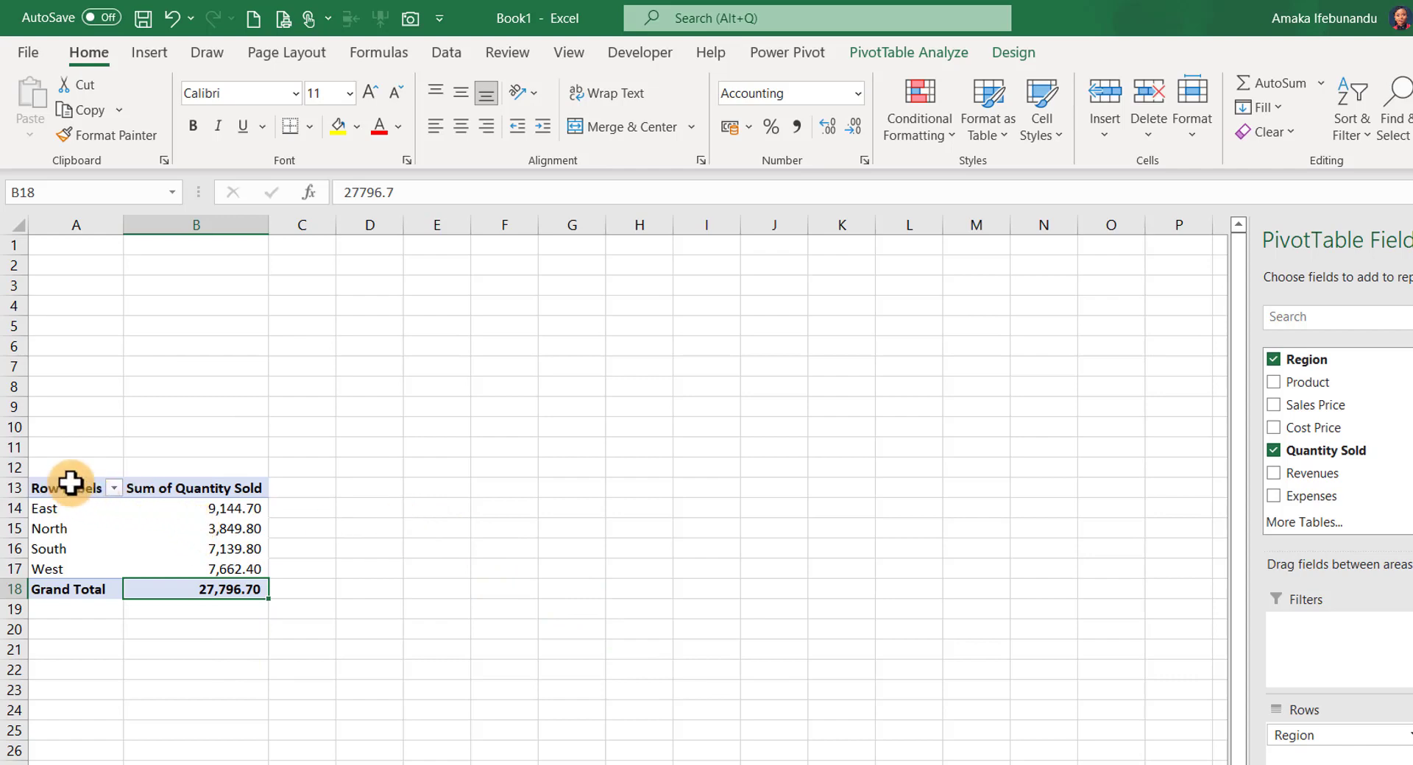
left_click_drag(58, 488, 192, 589)
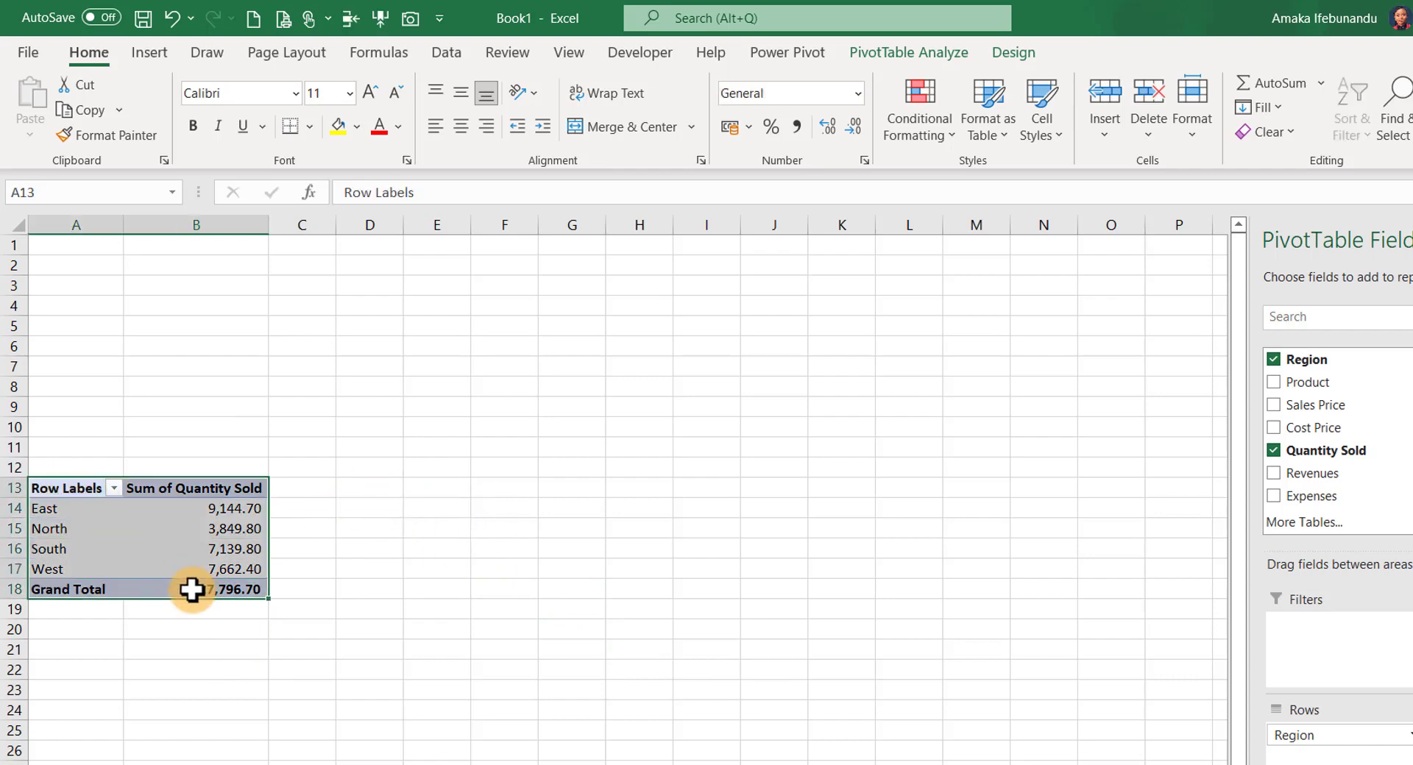
key("ctrl+c")
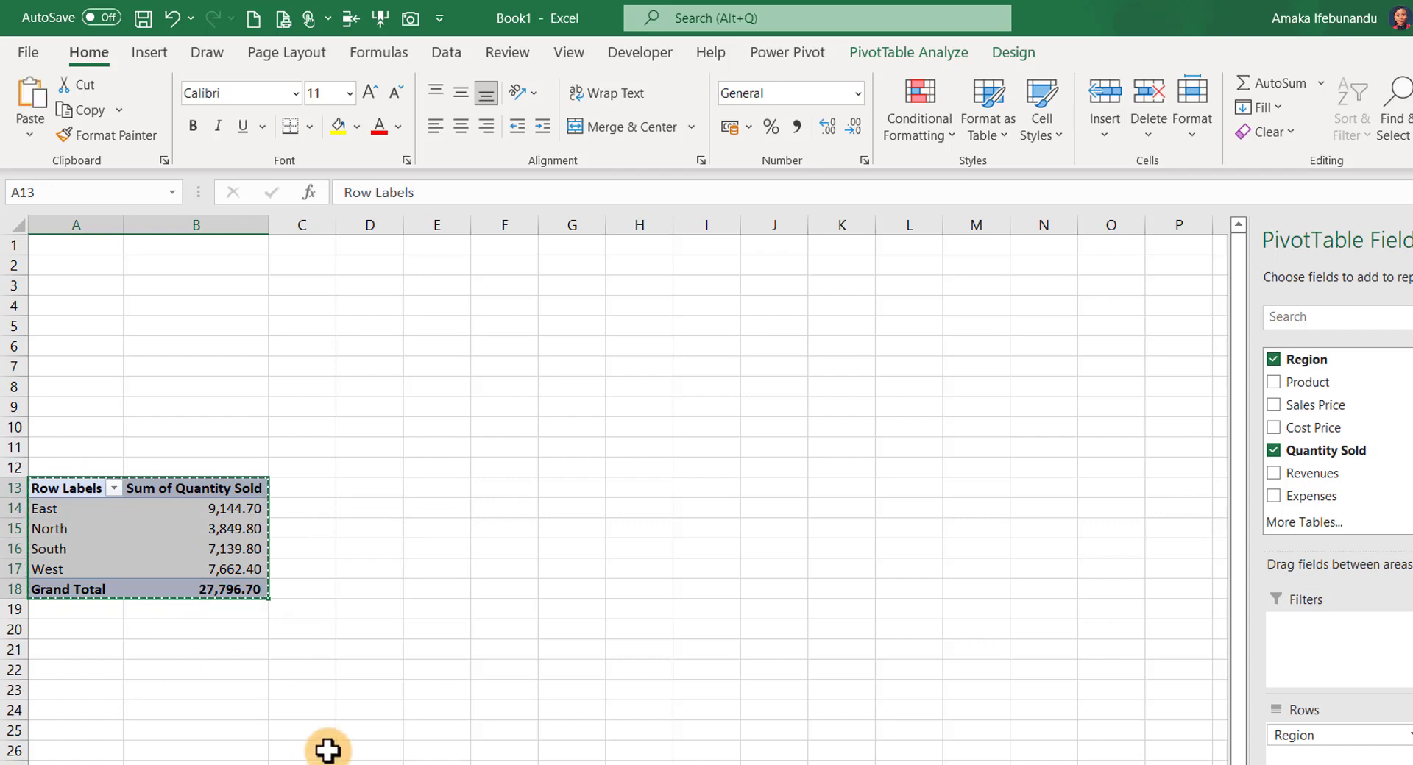
left_click(356, 488)
key("ctrl+v")
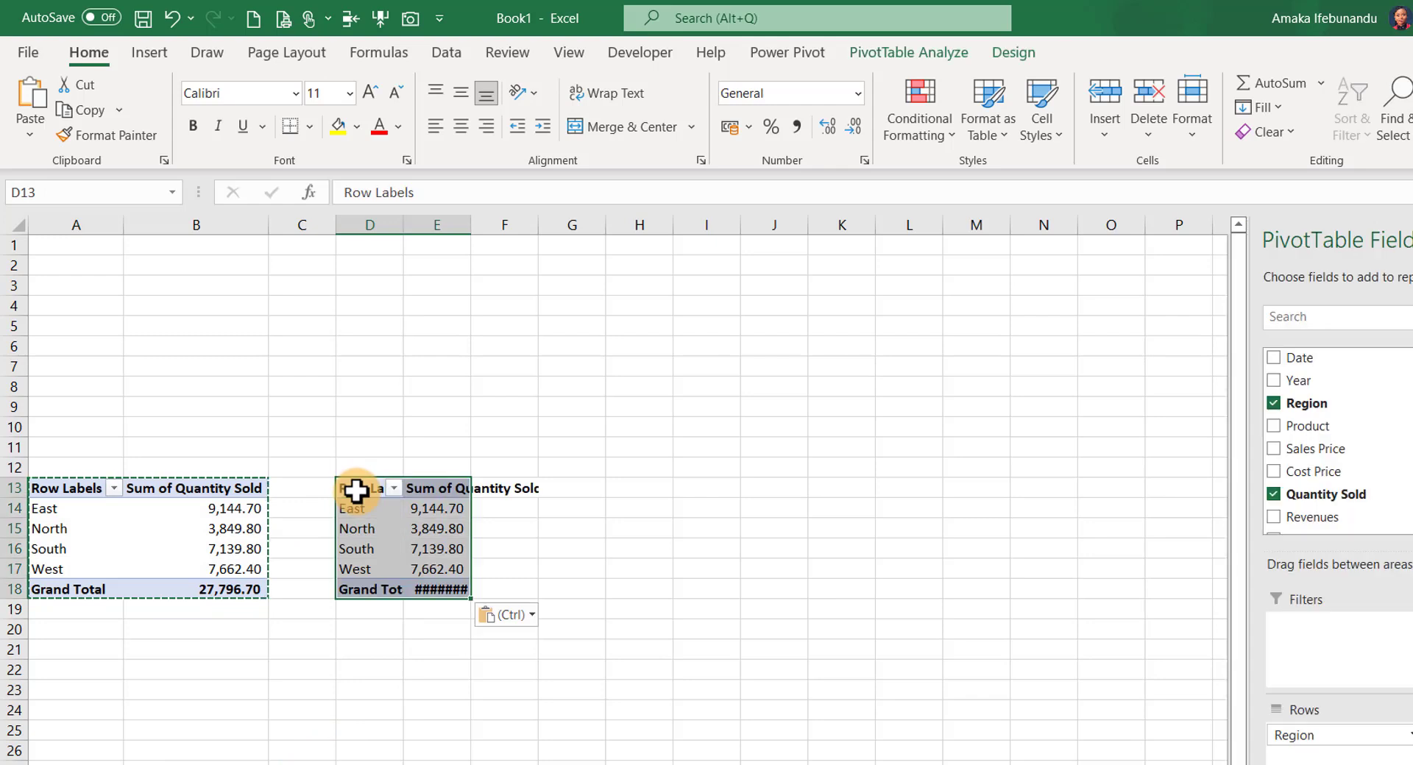
left_click(716, 477)
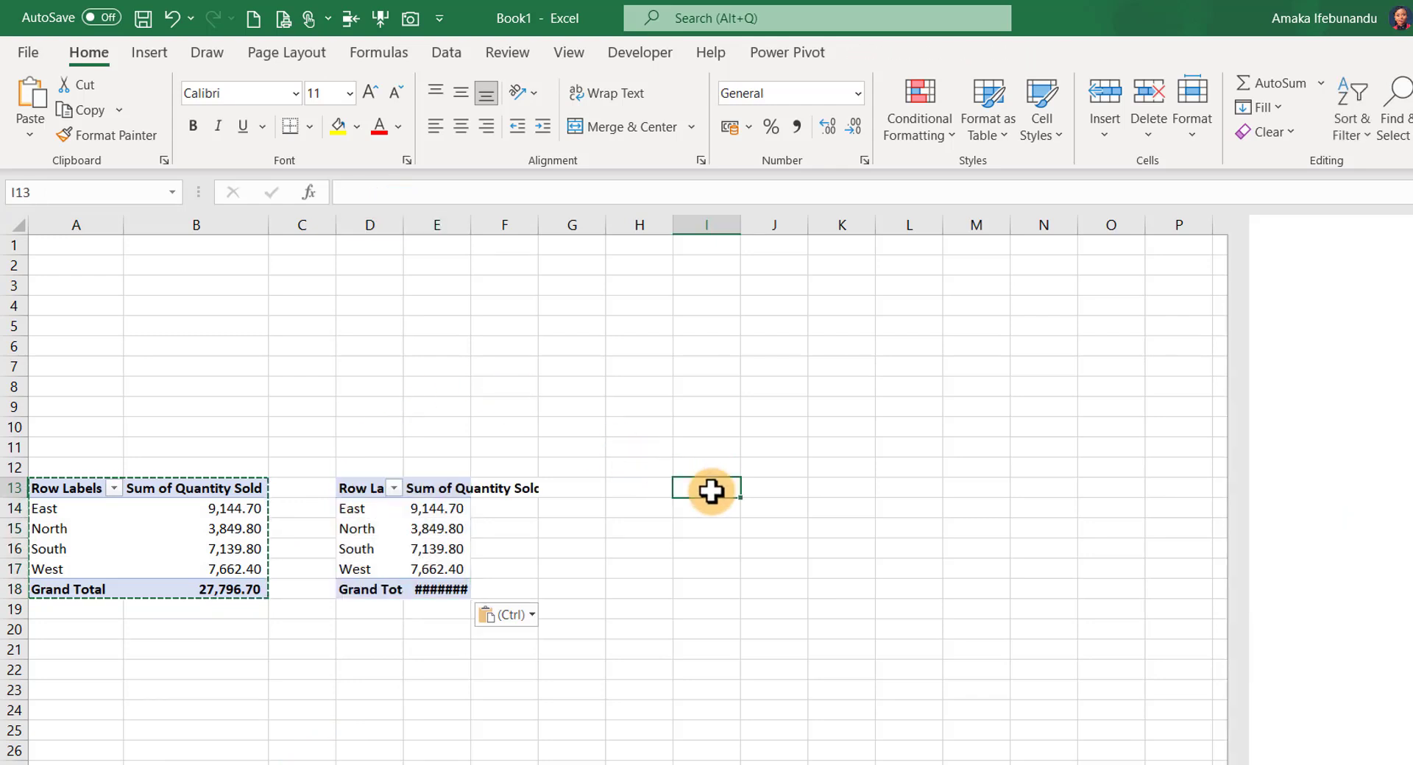
key("ctrl+v")
key("Escape")
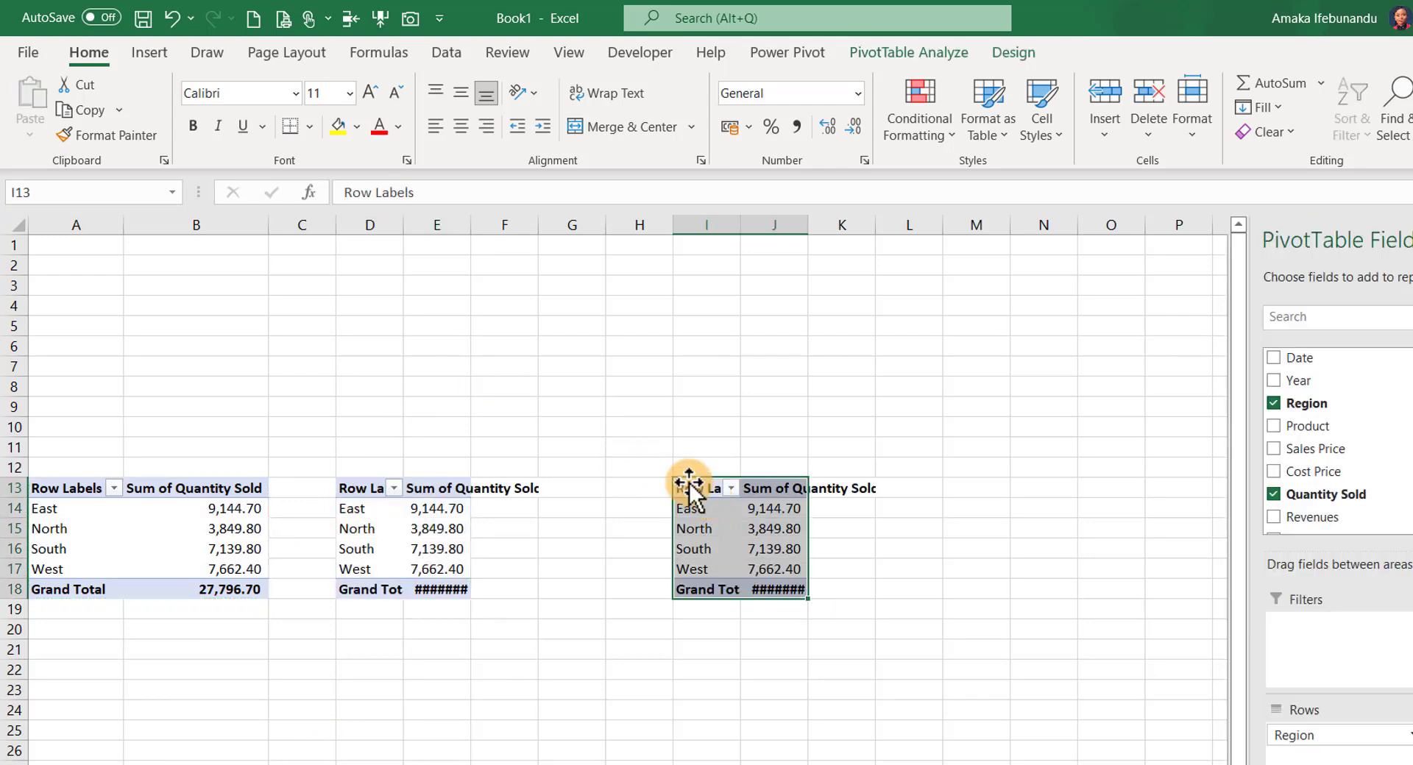
Replace Quantity Sold with Revenues and Expenses as the values of the PivotTable at D13
left_click(419, 513)
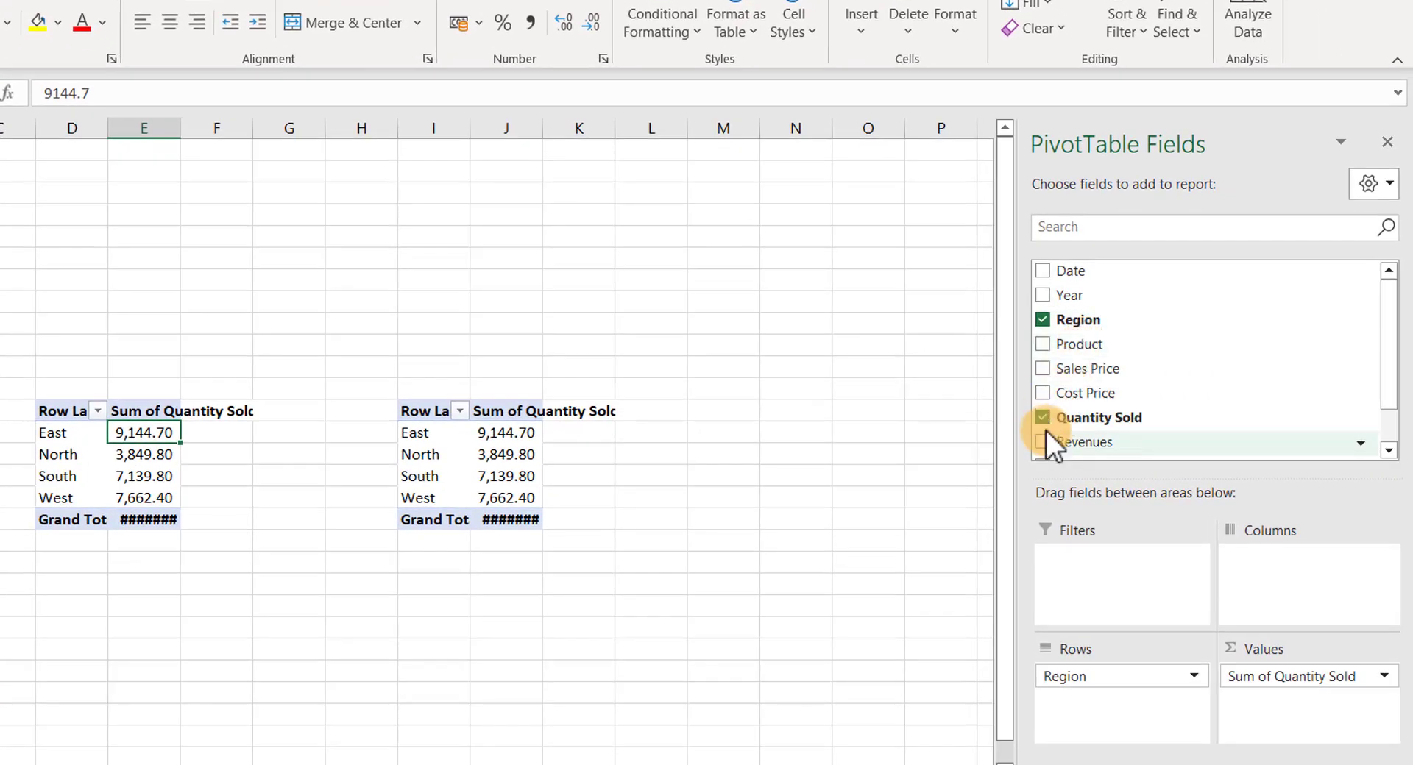
left_click(1042, 417)
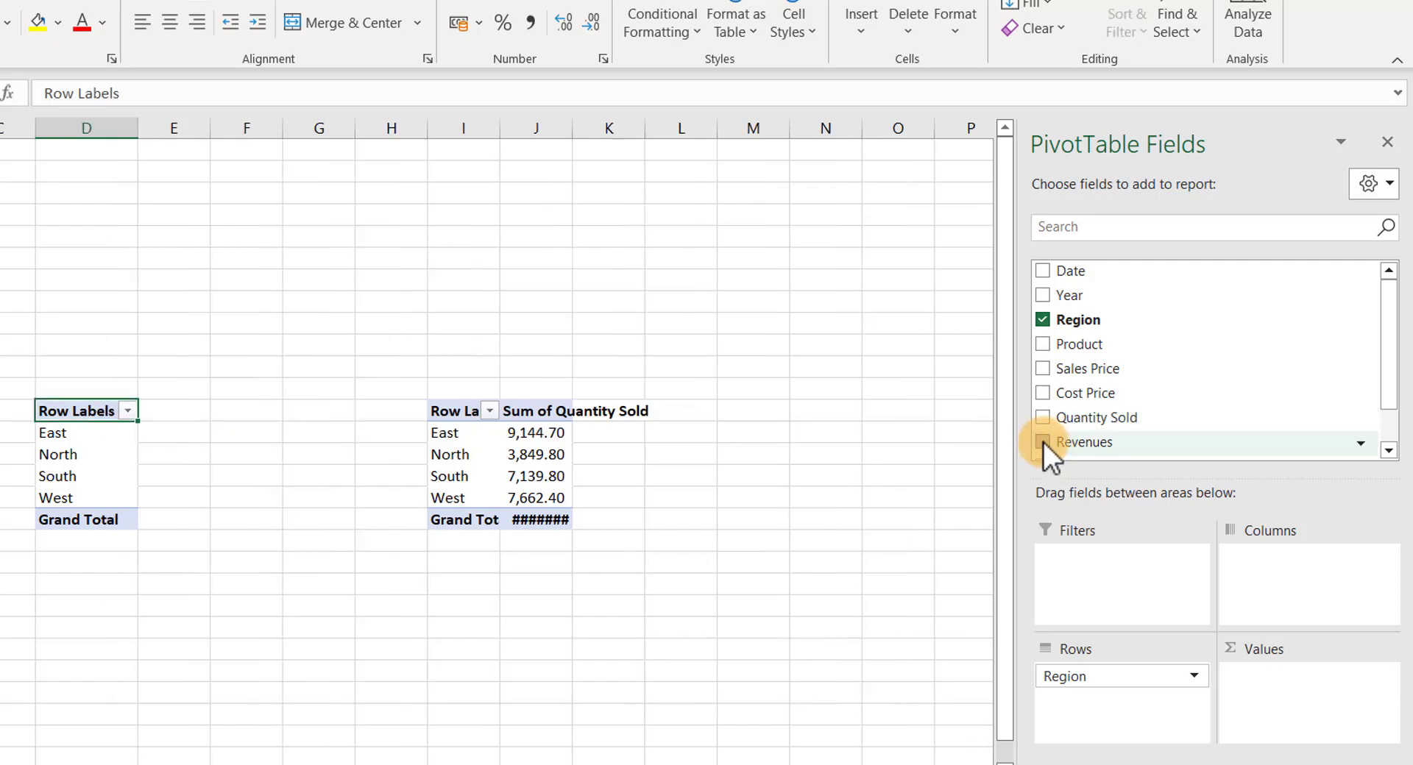
left_click(1043, 443)
scroll(1093, 416, "down", 1)
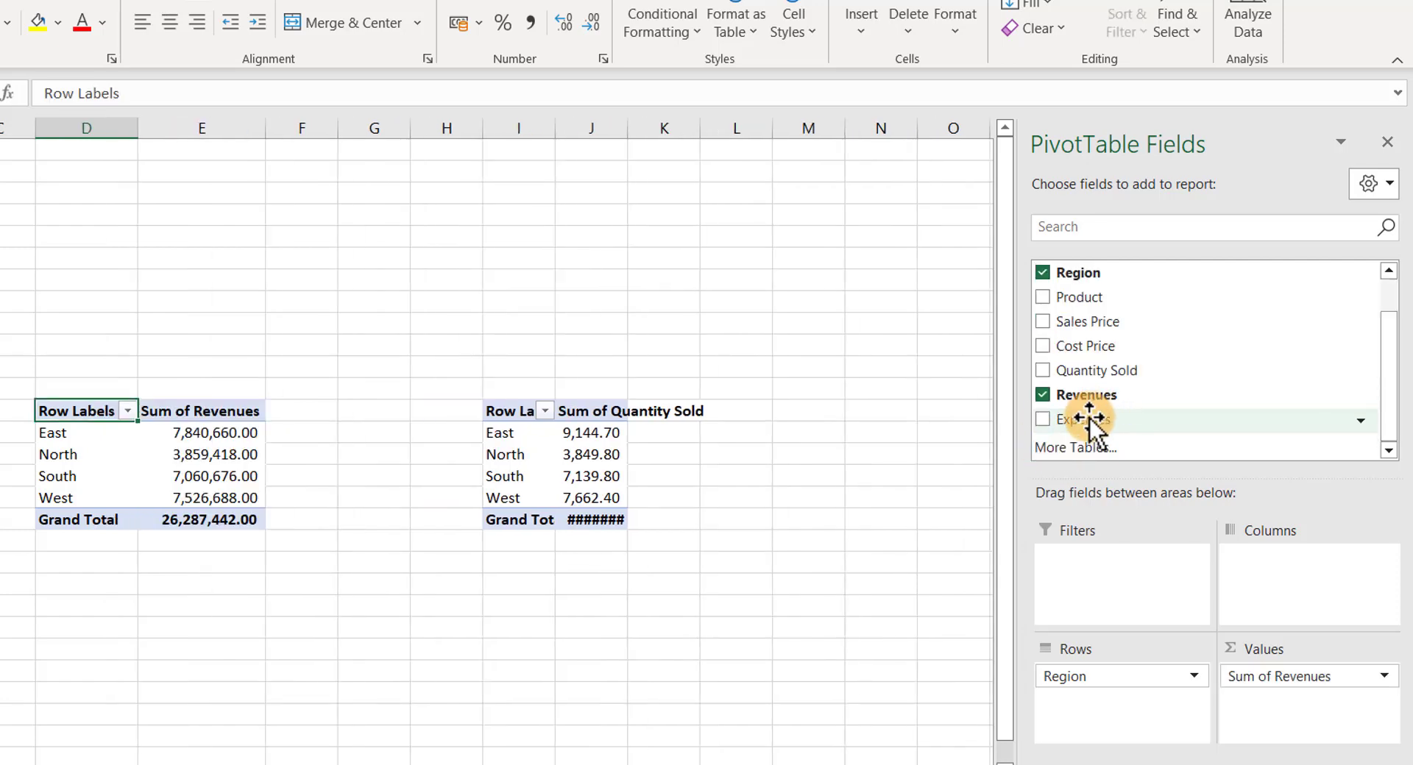
left_click(1042, 420)
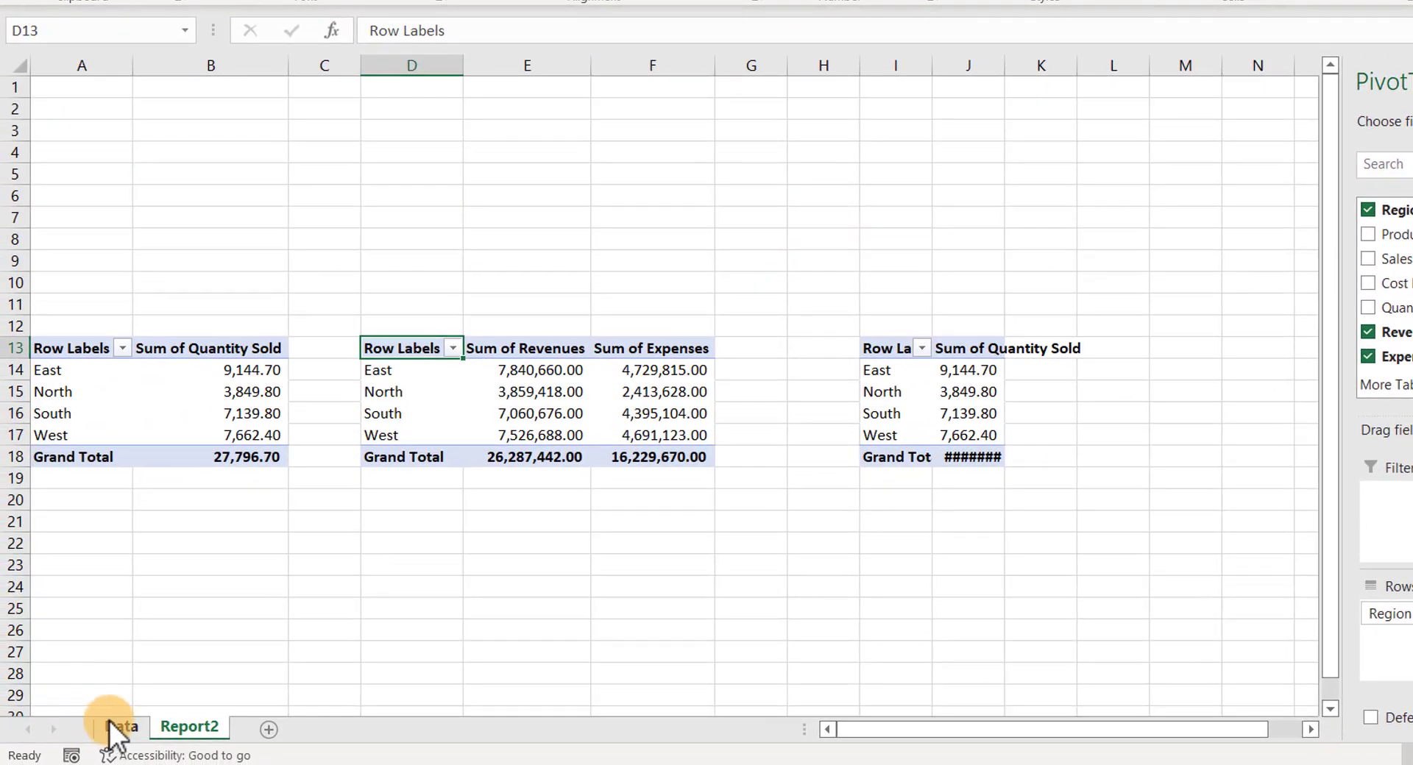
Check the Data sheet's columns and the profit-by-region table in the finished three-year report, and return to Report2 in Book1
left_click(118, 728)
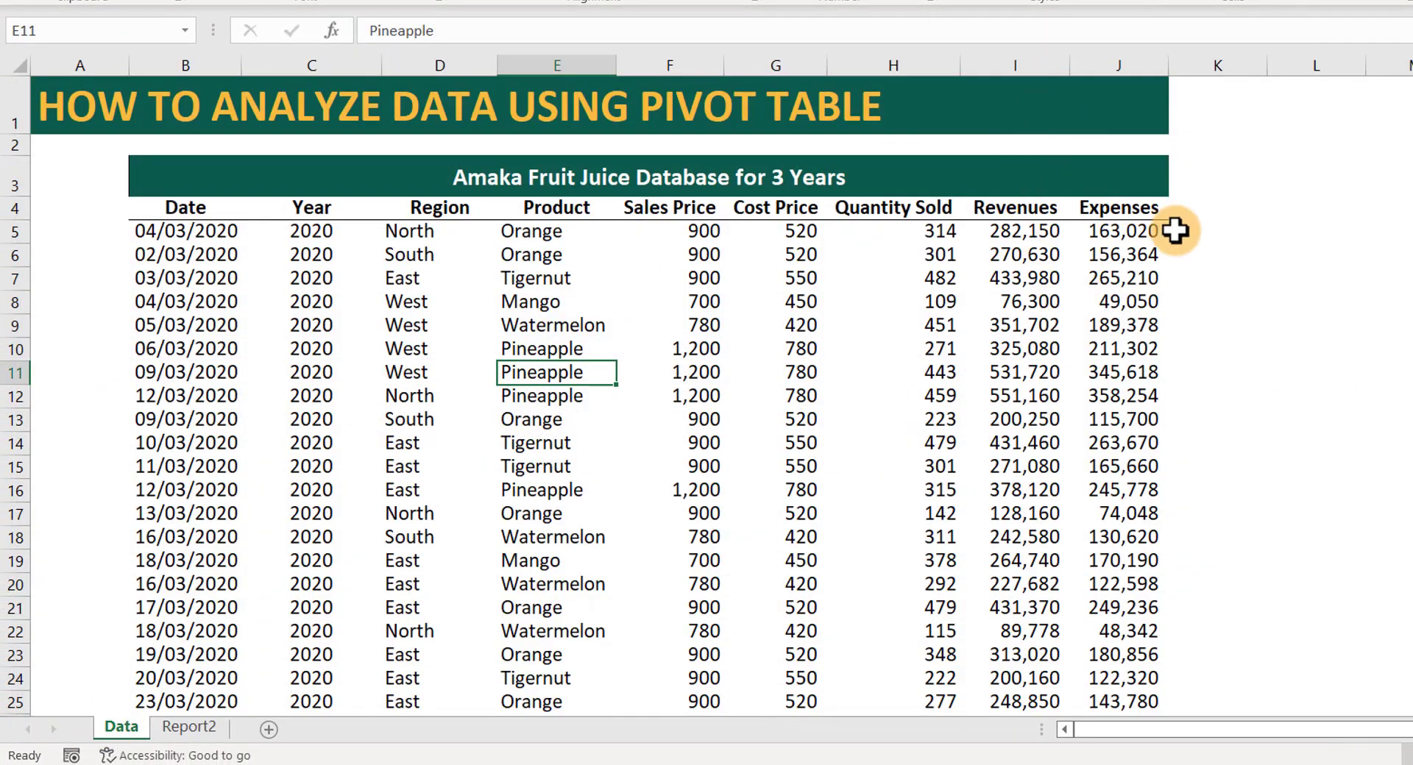
left_click(193, 728)
left_click(660, 369)
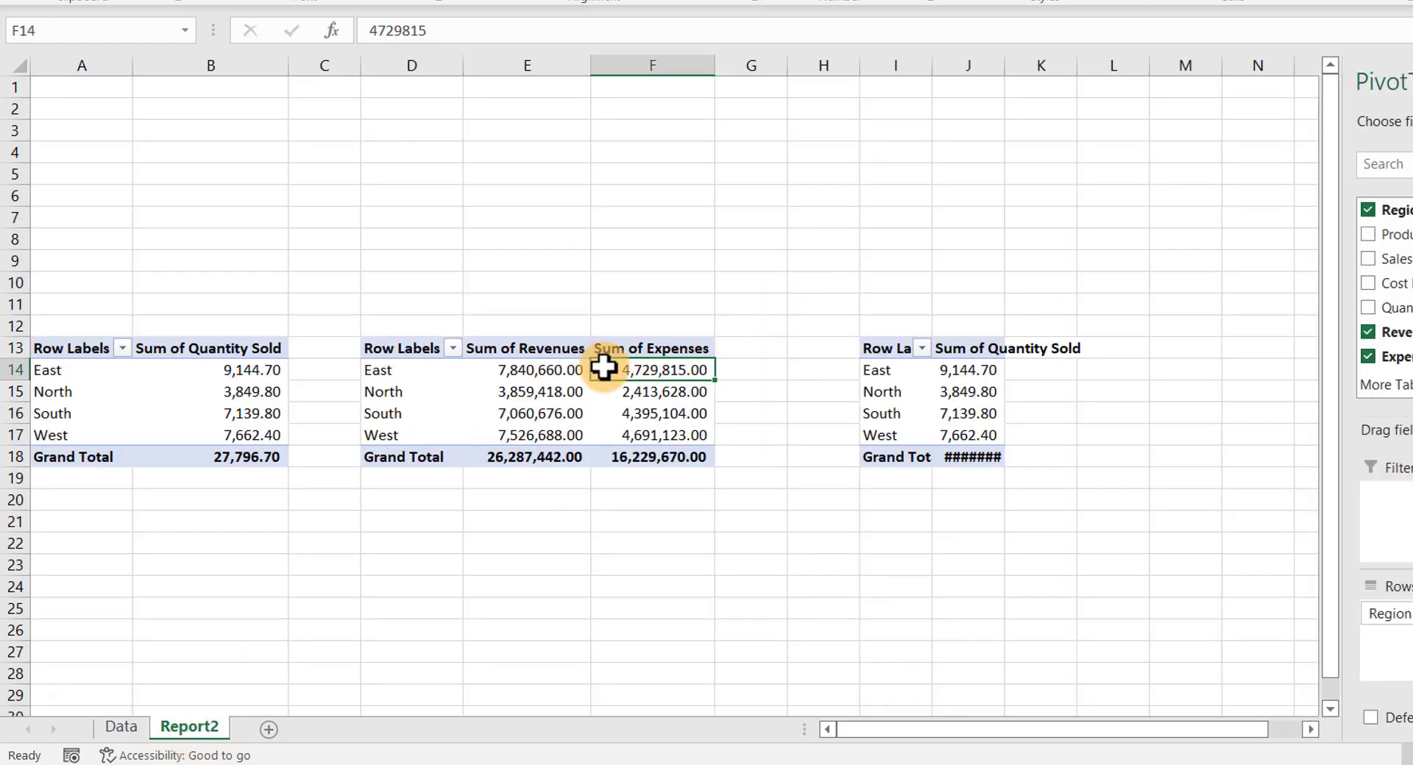
mouse_move(603, 366)
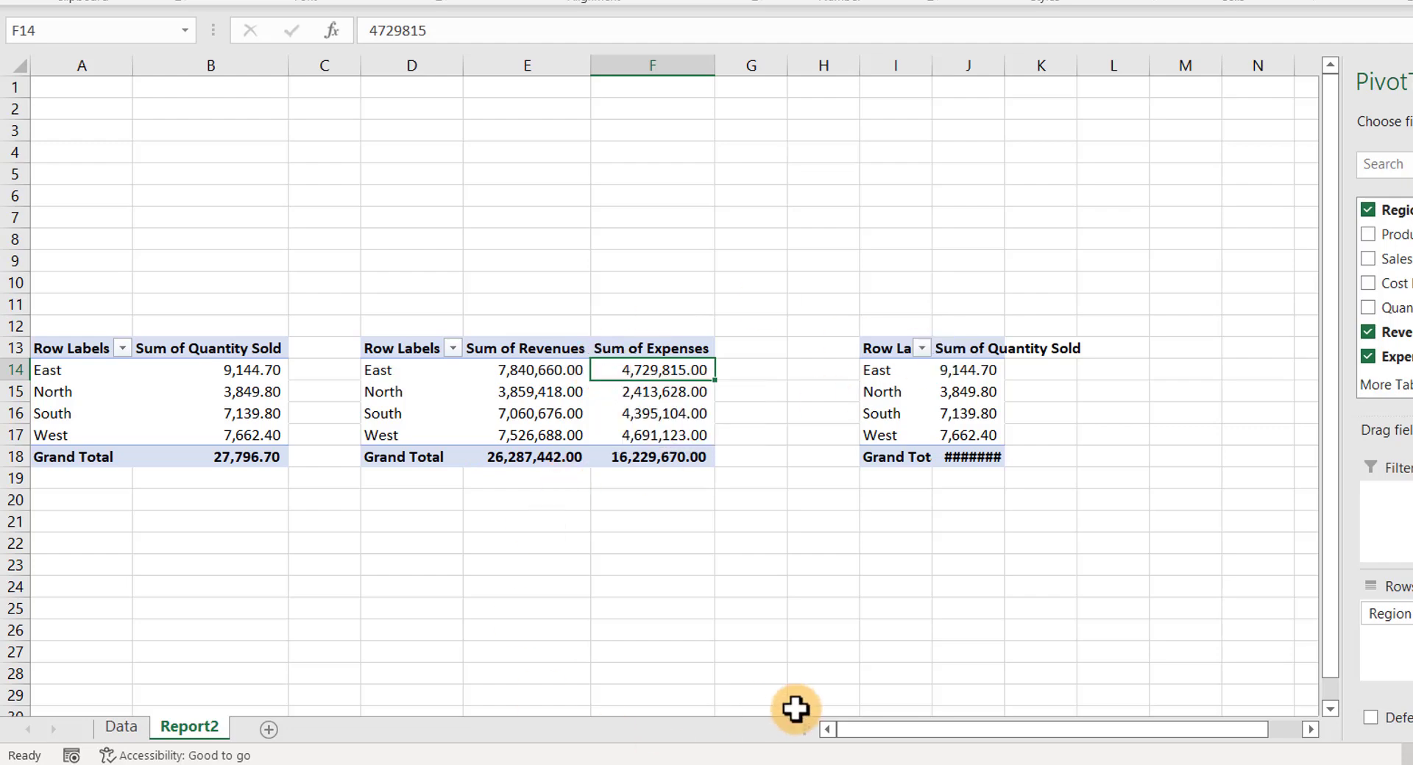
mouse_move(881, 763)
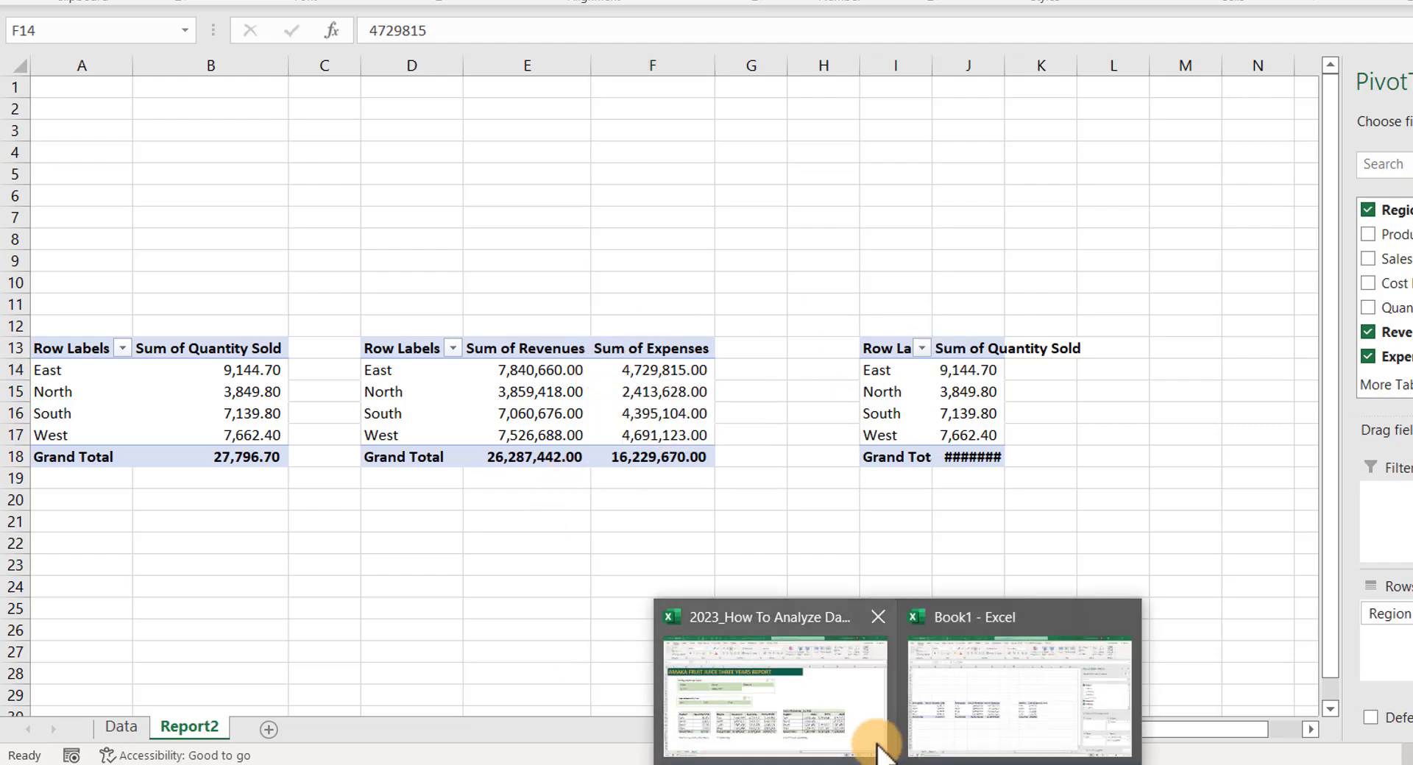
left_click(807, 729)
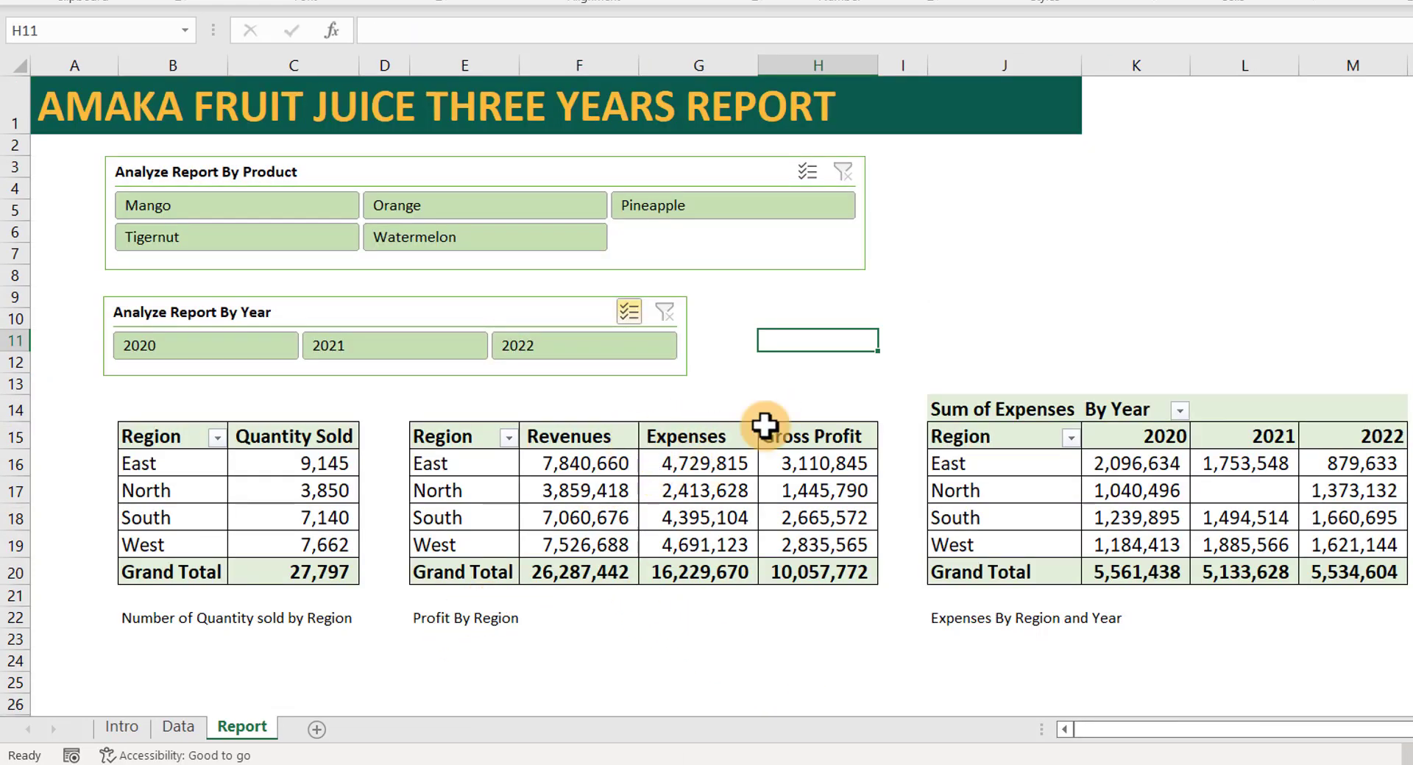
mouse_move(888, 761)
left_click(970, 702)
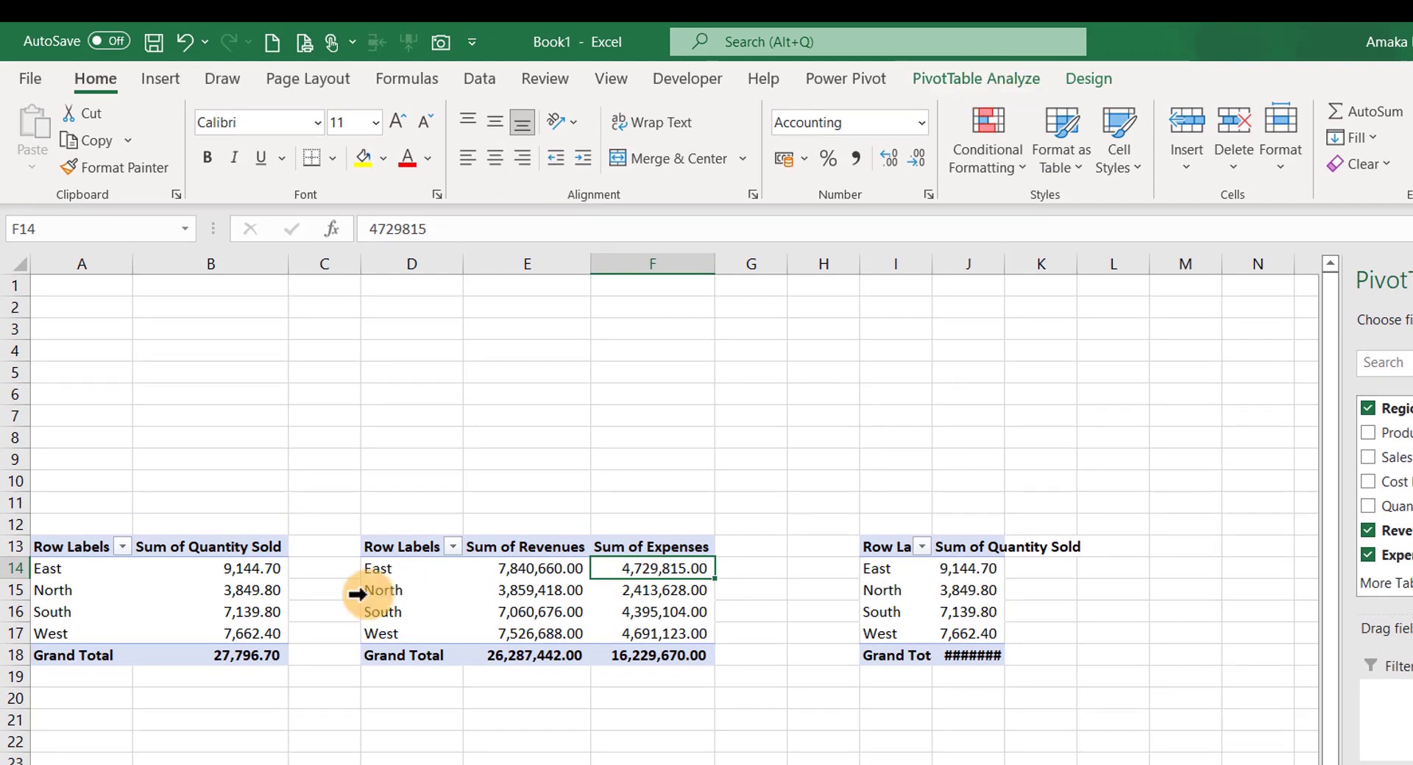
left_click(466, 441)
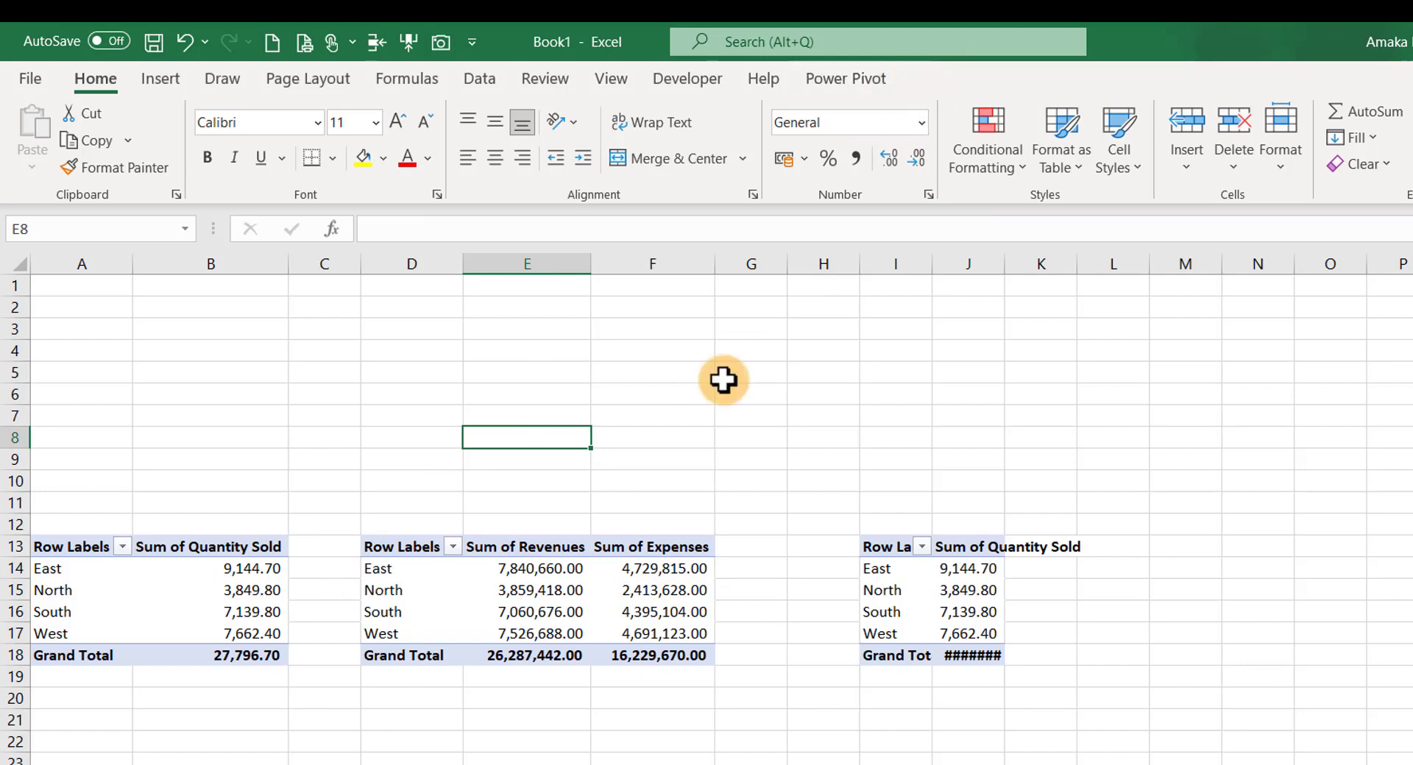
Insert a calculated field named Gross Profit with the formula = Revenues- Expenses into the PivotTable at D13
left_click(507, 568)
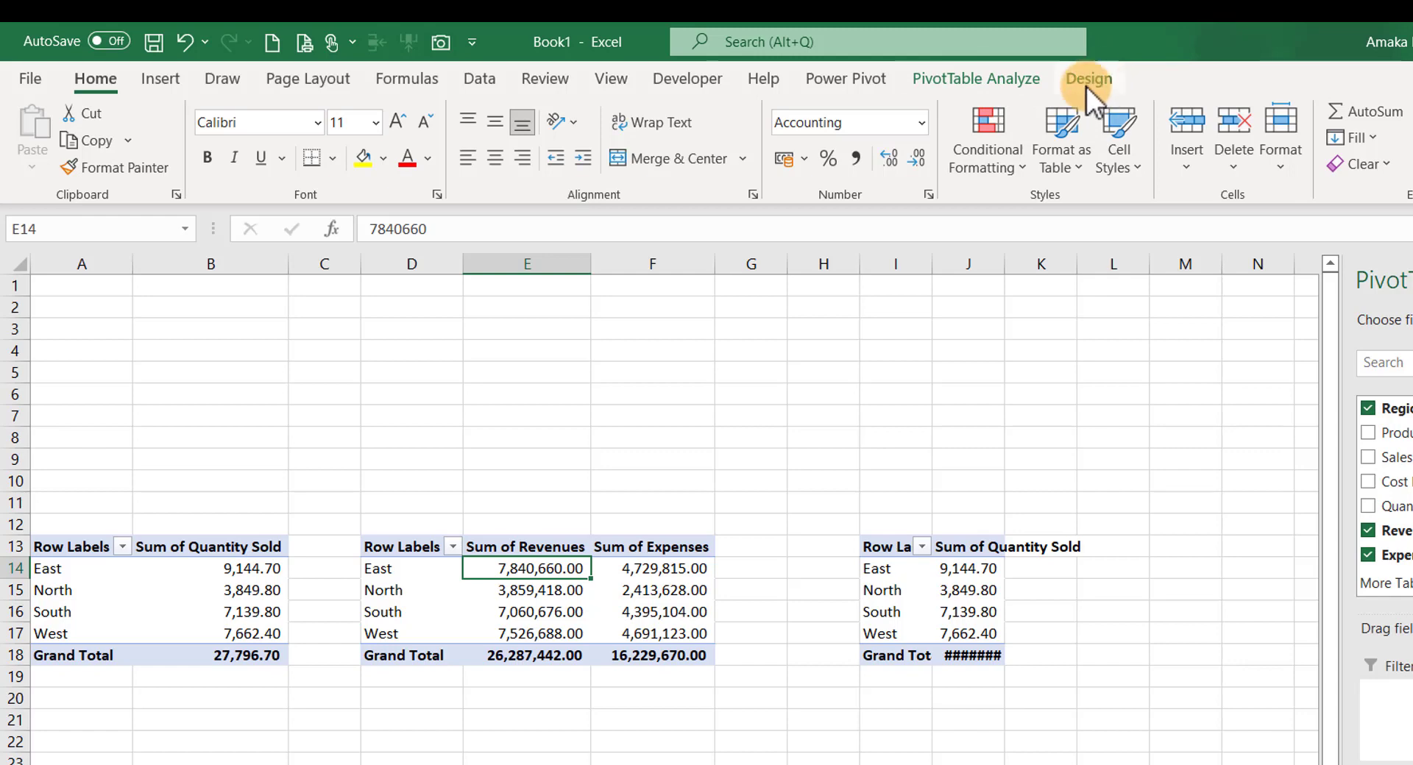
left_click(959, 81)
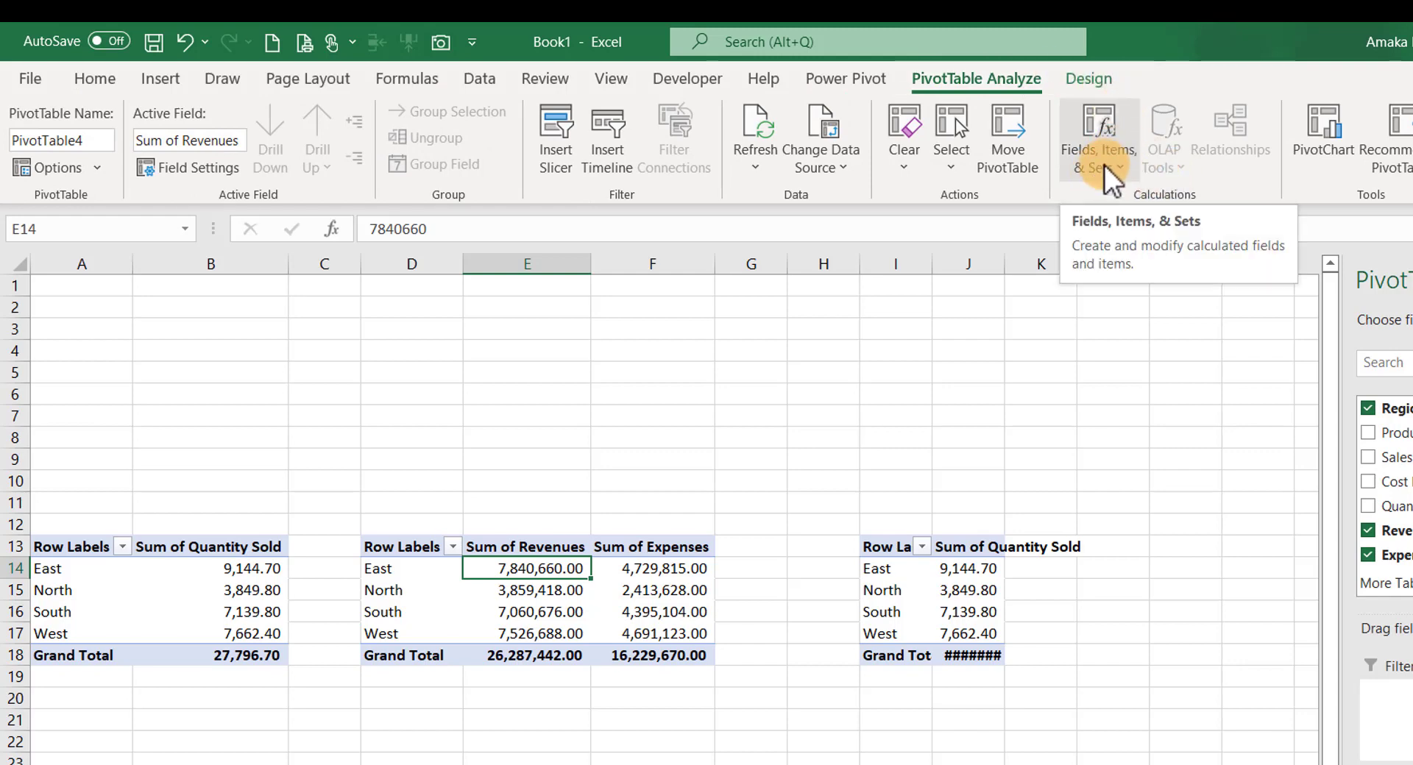
left_click(1125, 171)
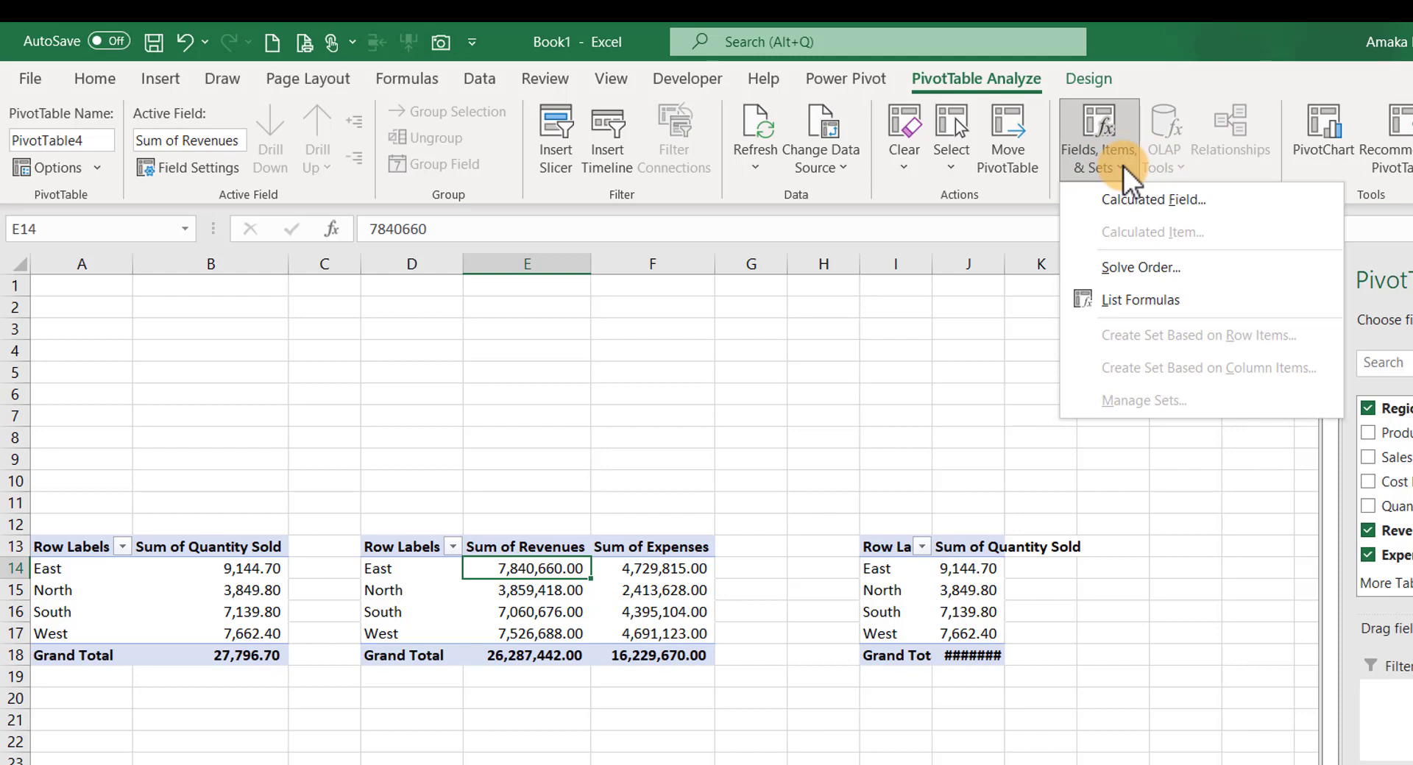
left_click(1137, 213)
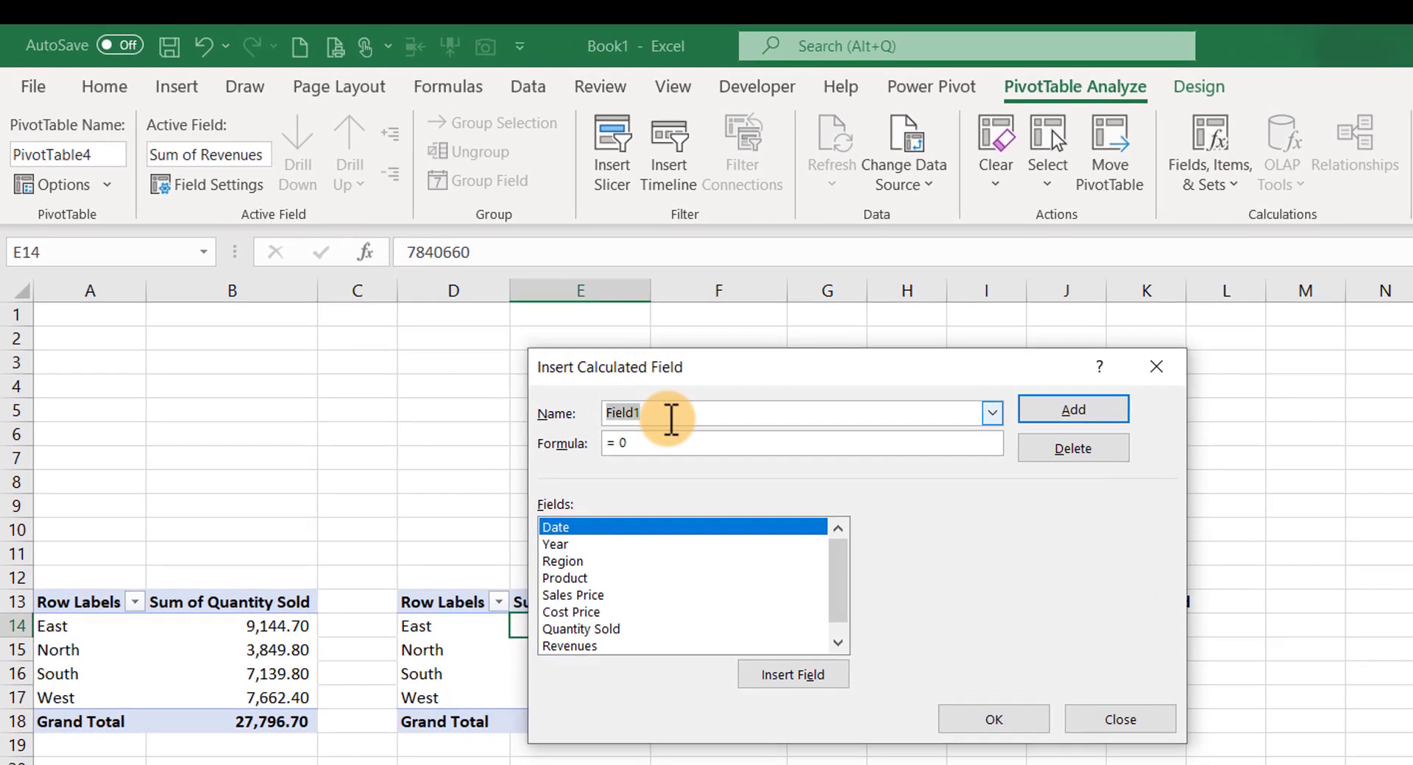
type("Gross Profit")
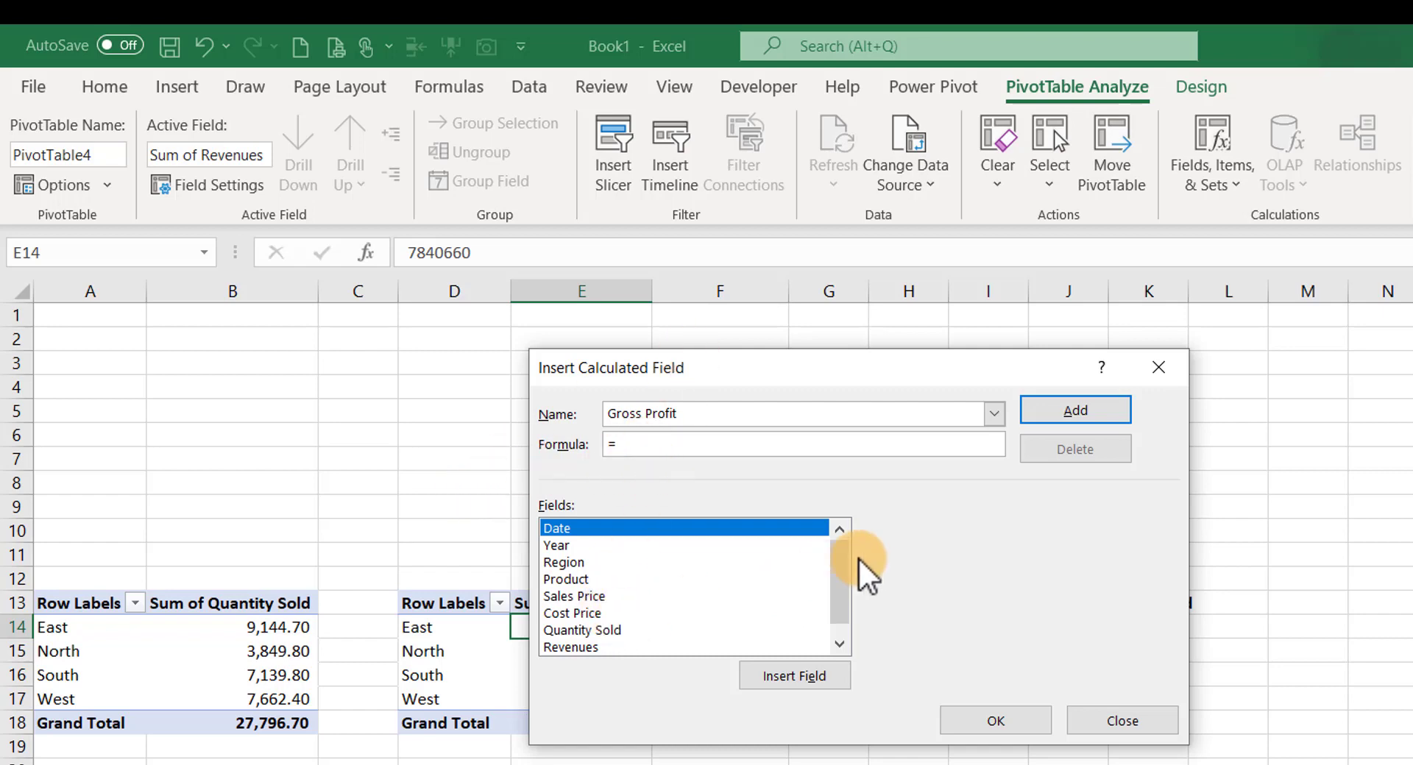
scroll(839, 599, "down", 1)
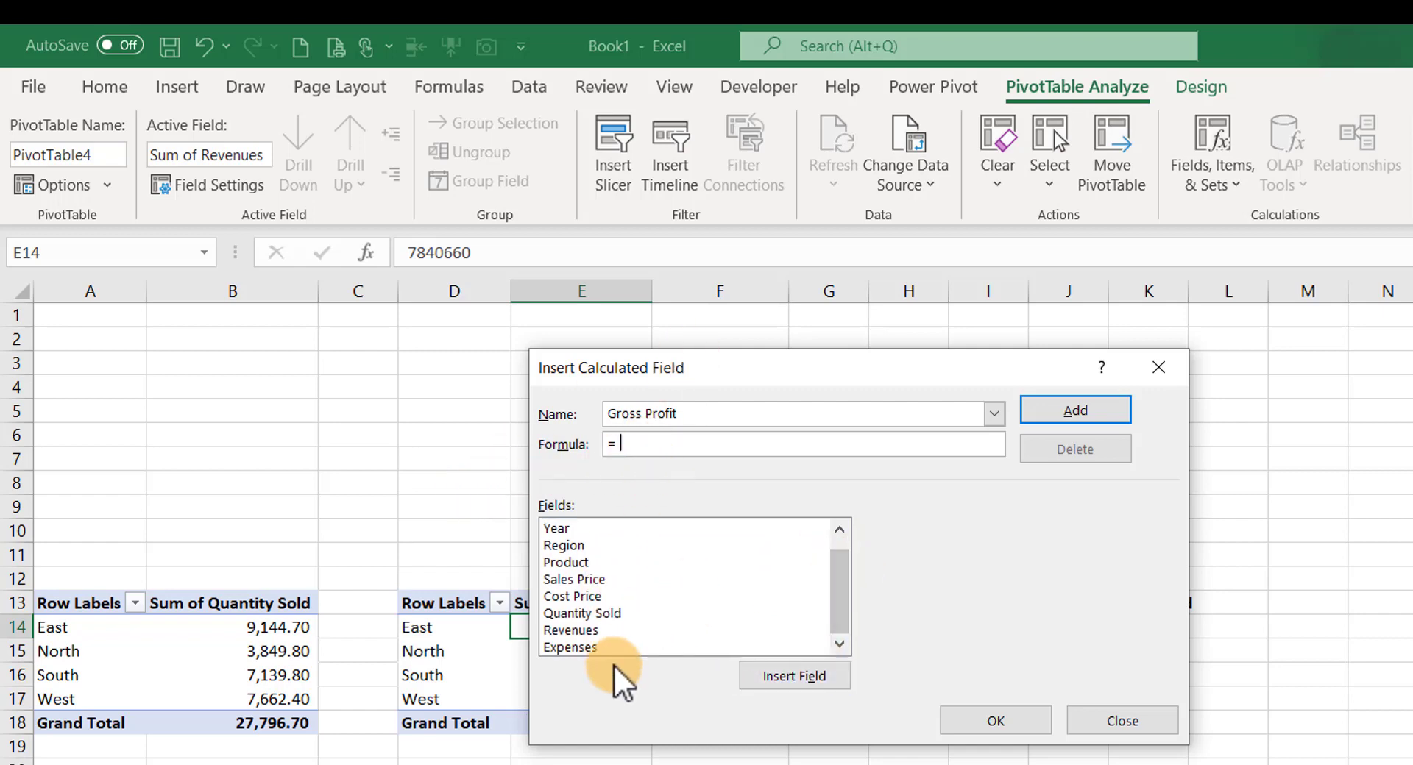
double_click(576, 630)
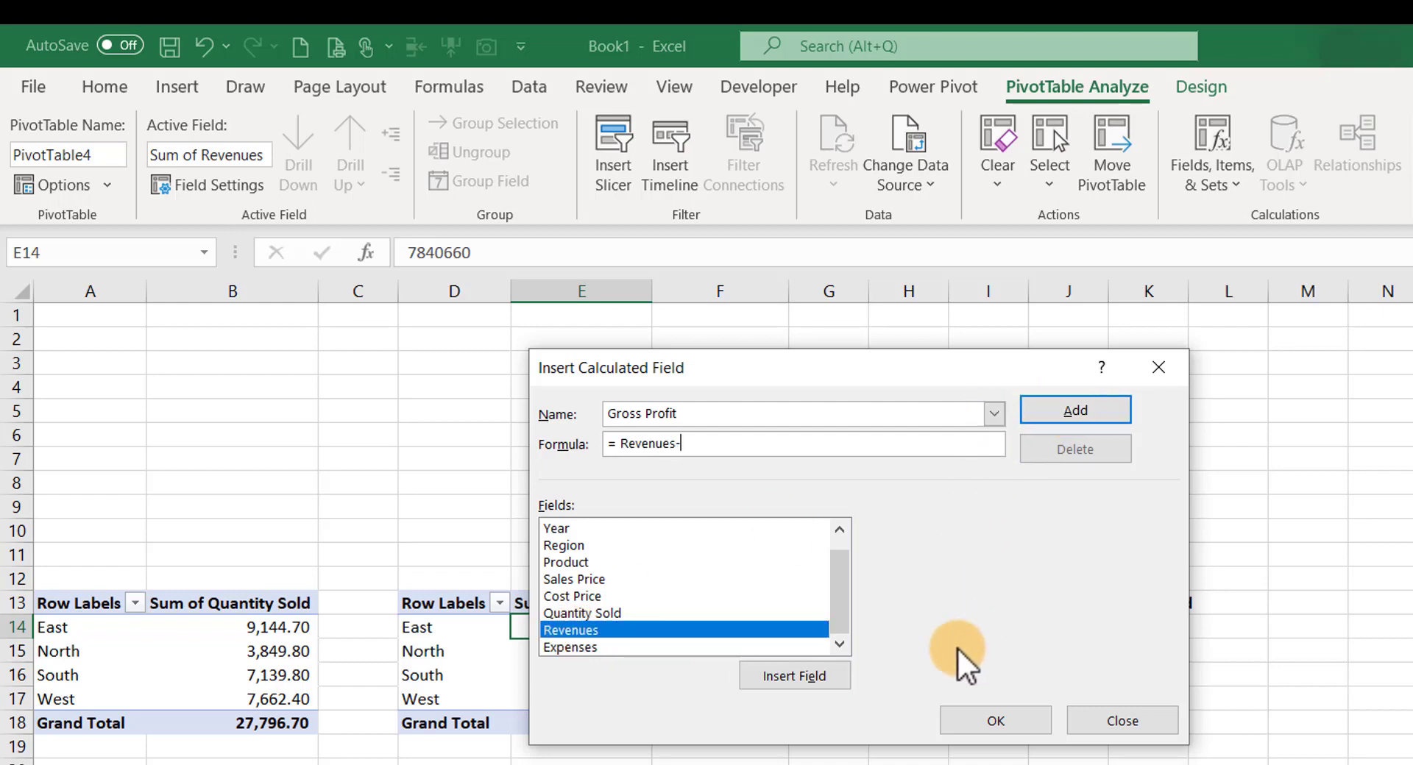
left_click(631, 646)
double_click(630, 646)
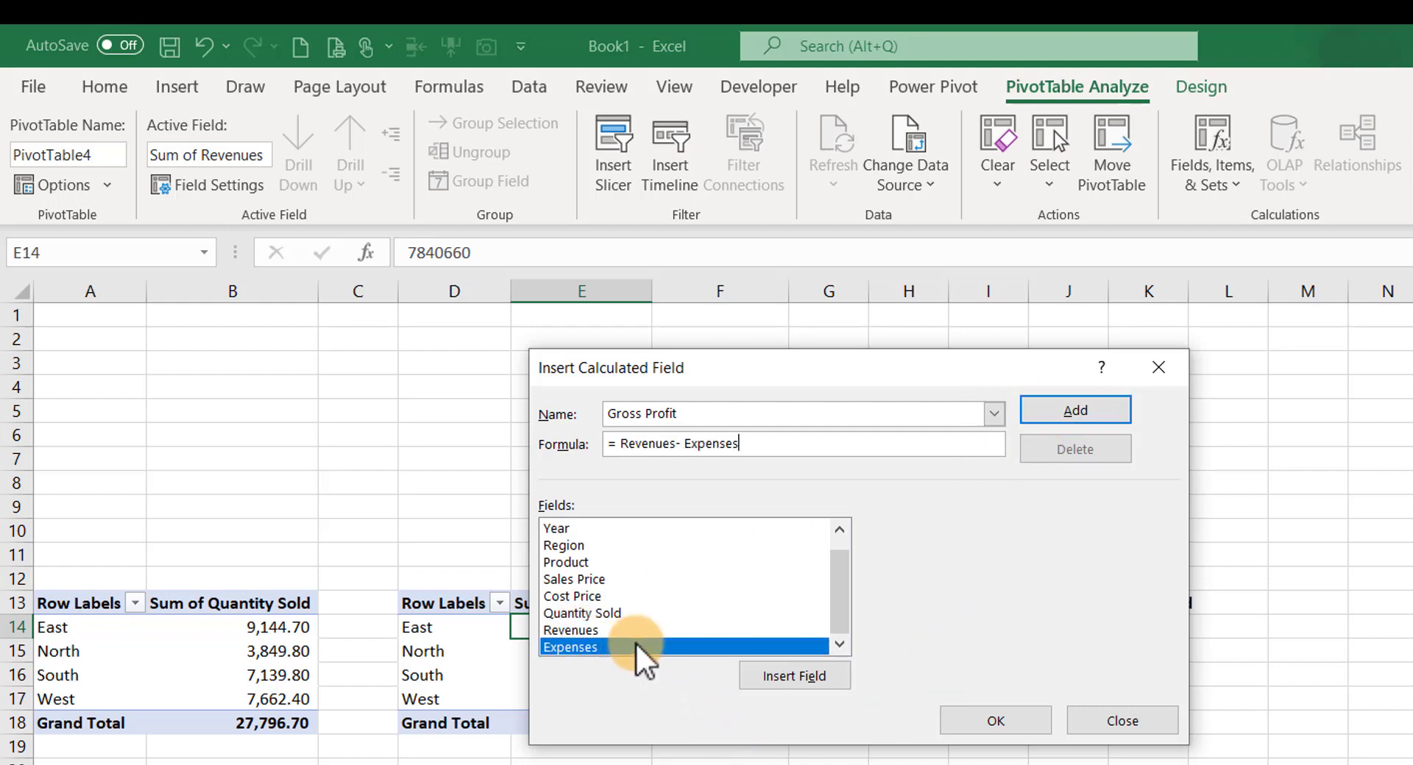
left_click(981, 723)
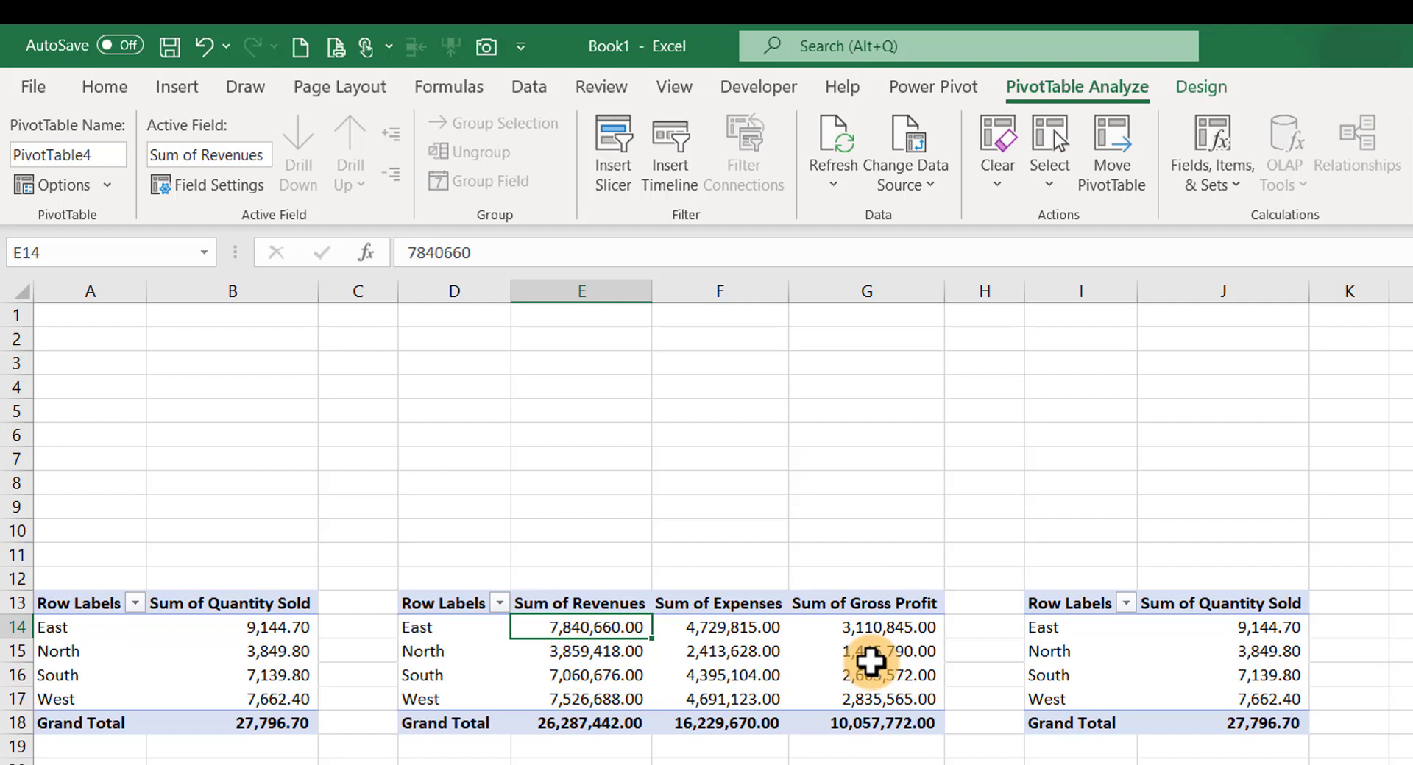
mouse_move(870, 662)
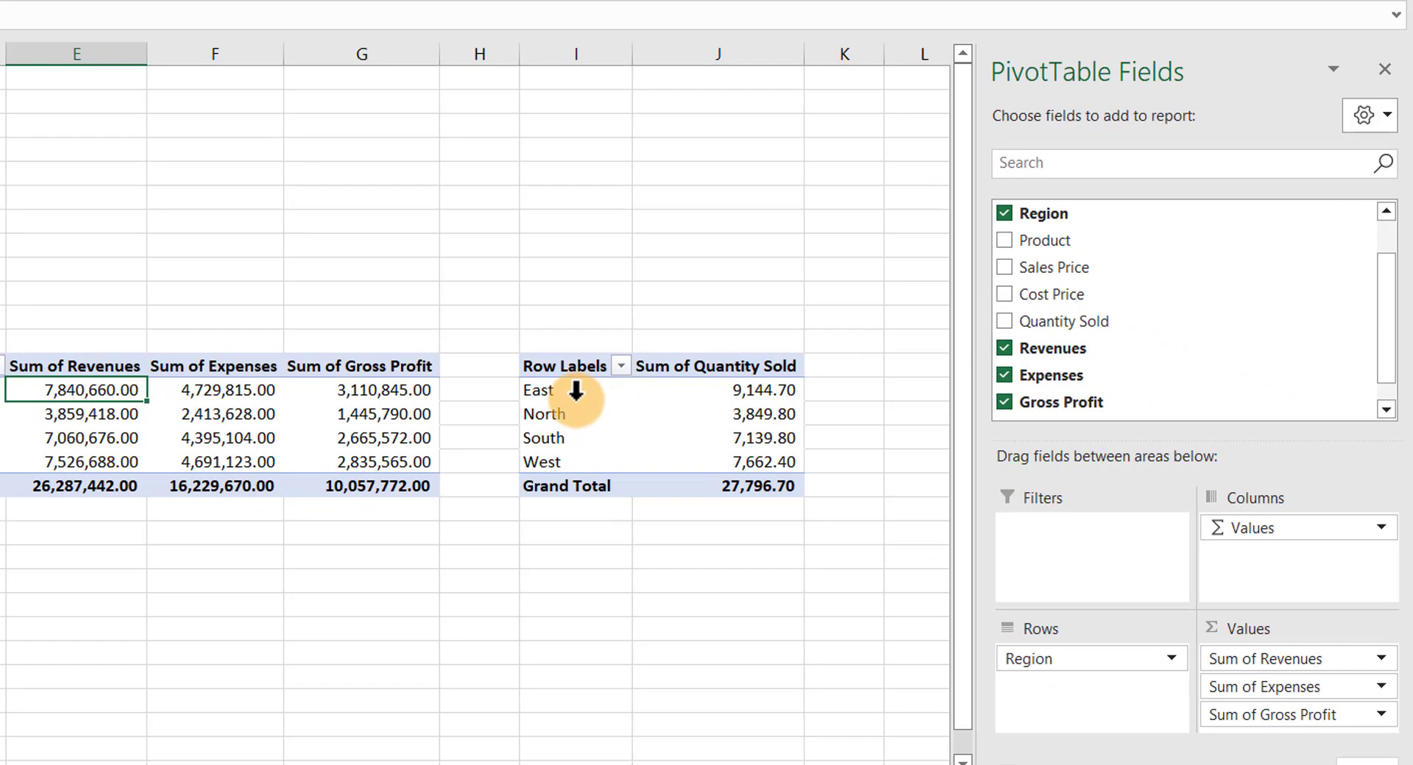
In the PivotTable at I13, replace Quantity Sold with Expenses as the value and place Year in the columns
left_click(575, 394)
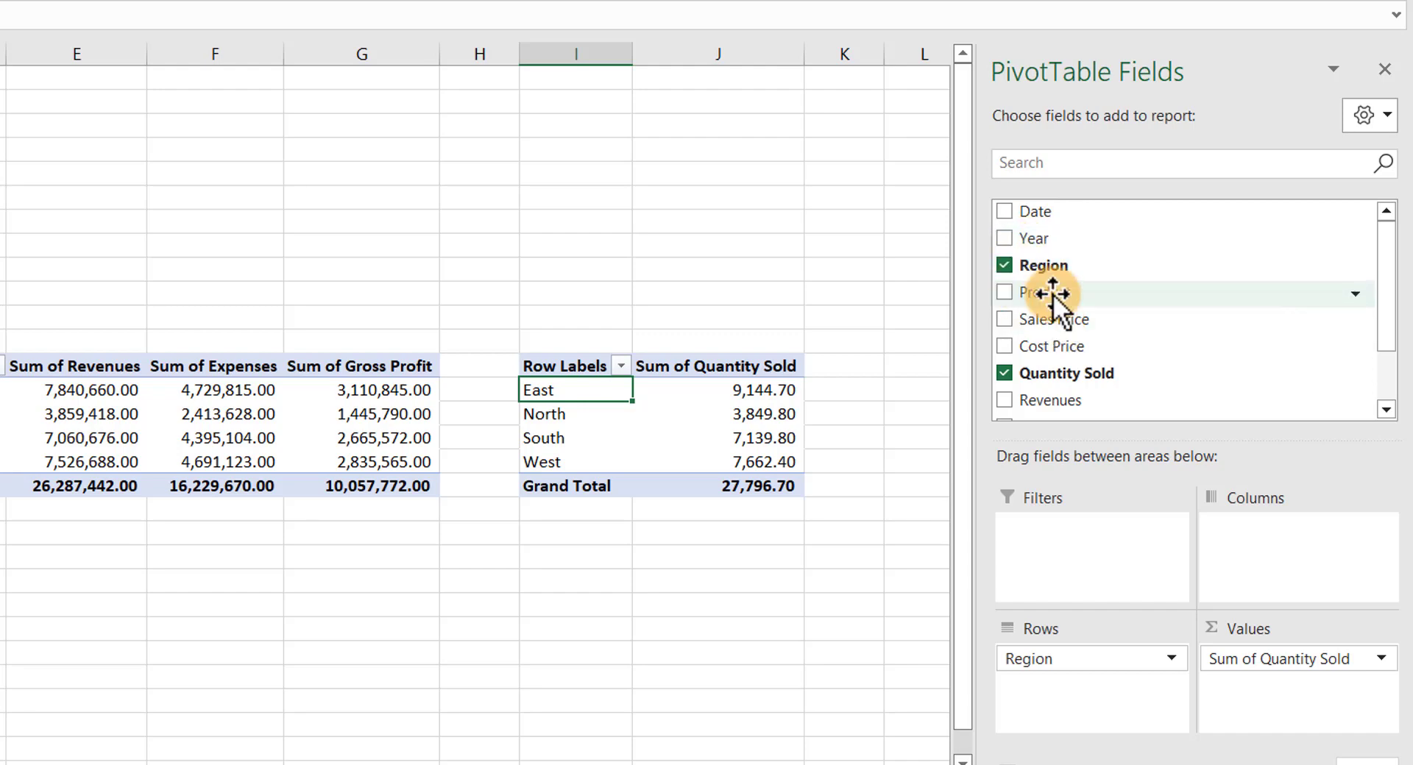
left_click(1004, 373)
scroll(1084, 365, "down", 1)
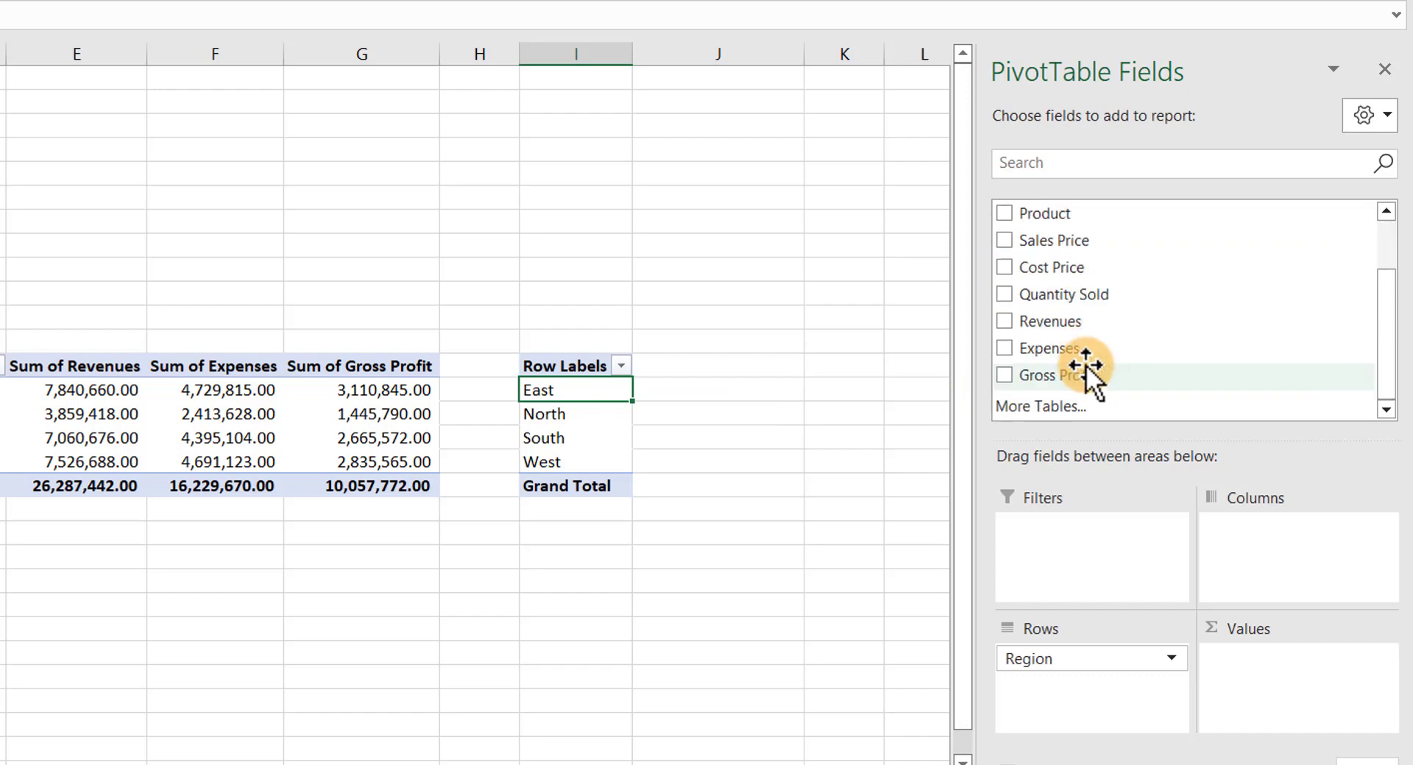
left_click(1005, 349)
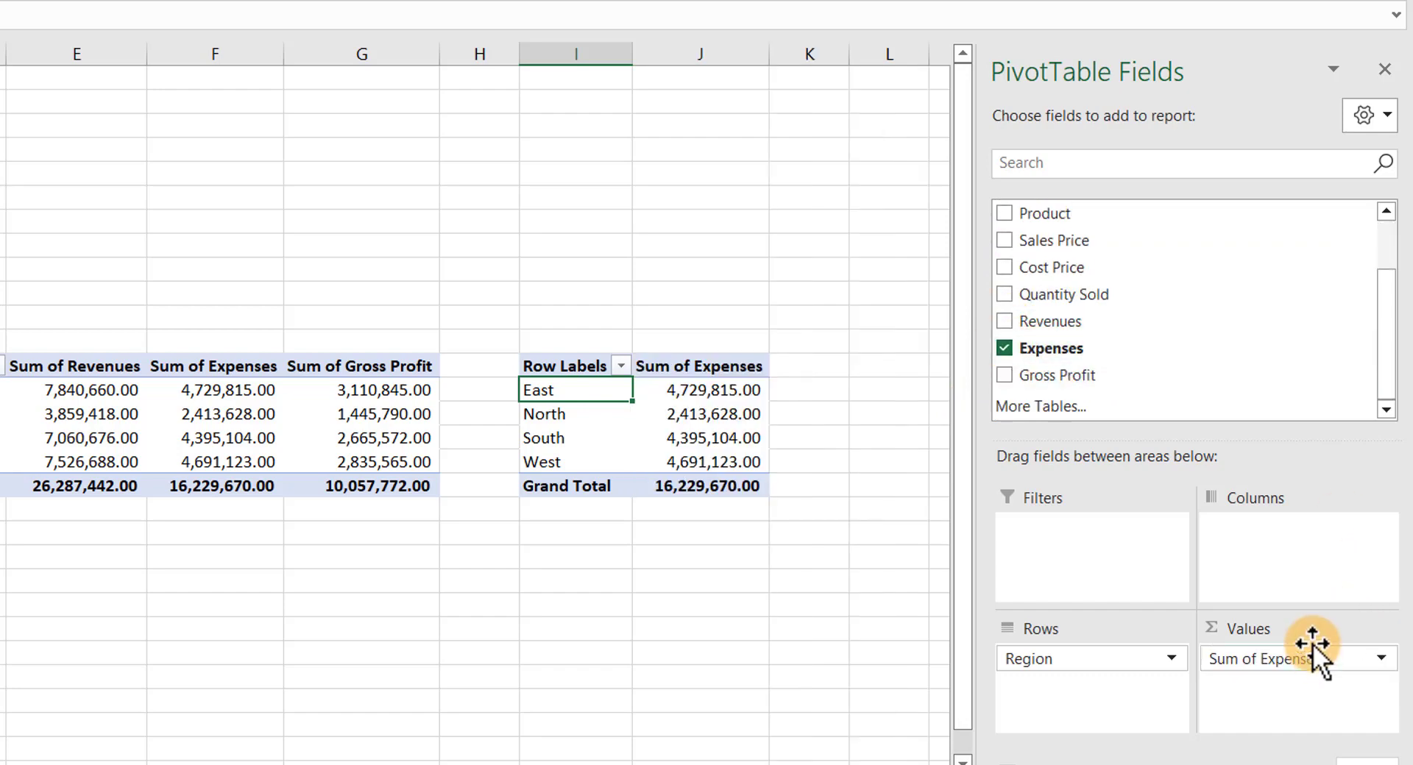
scroll(1114, 297, "up", 1)
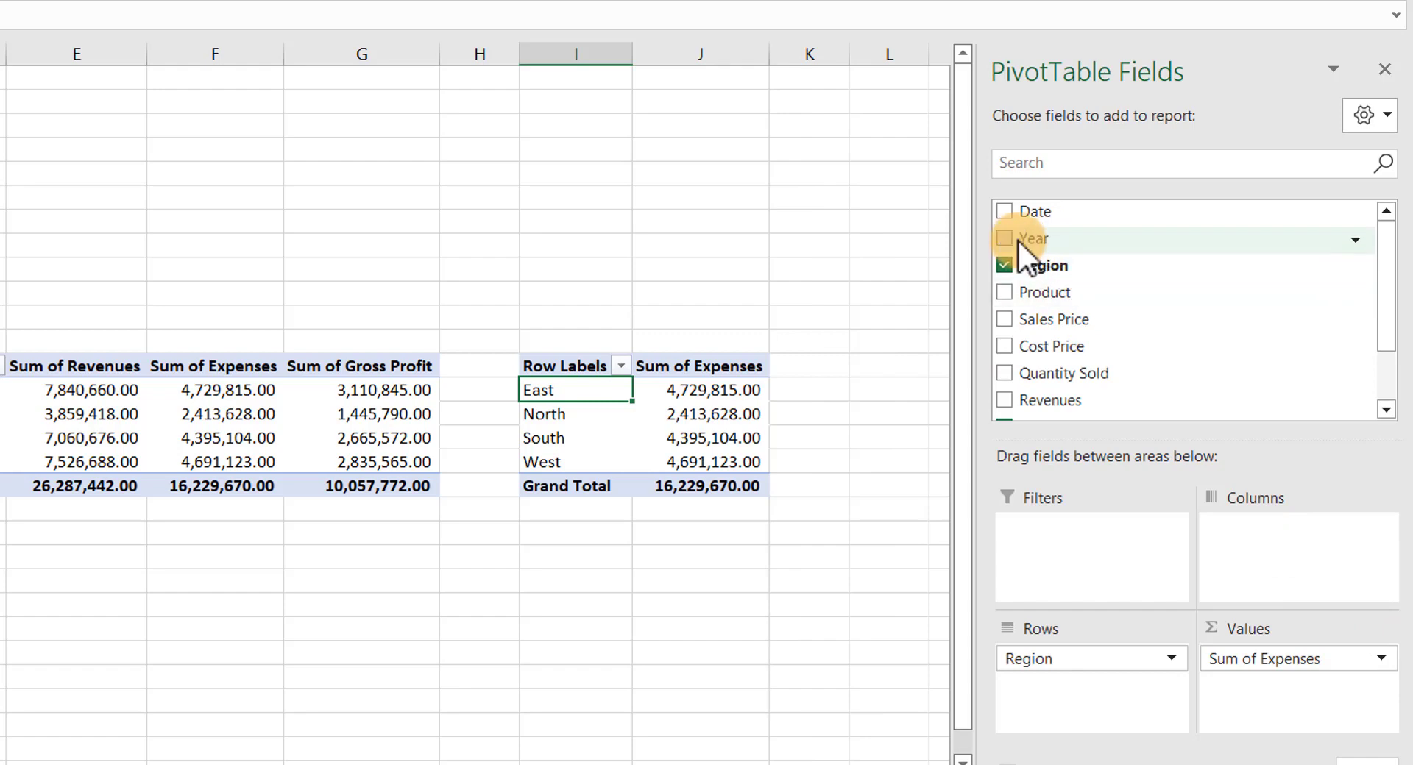
left_click_drag(1018, 237, 1255, 553)
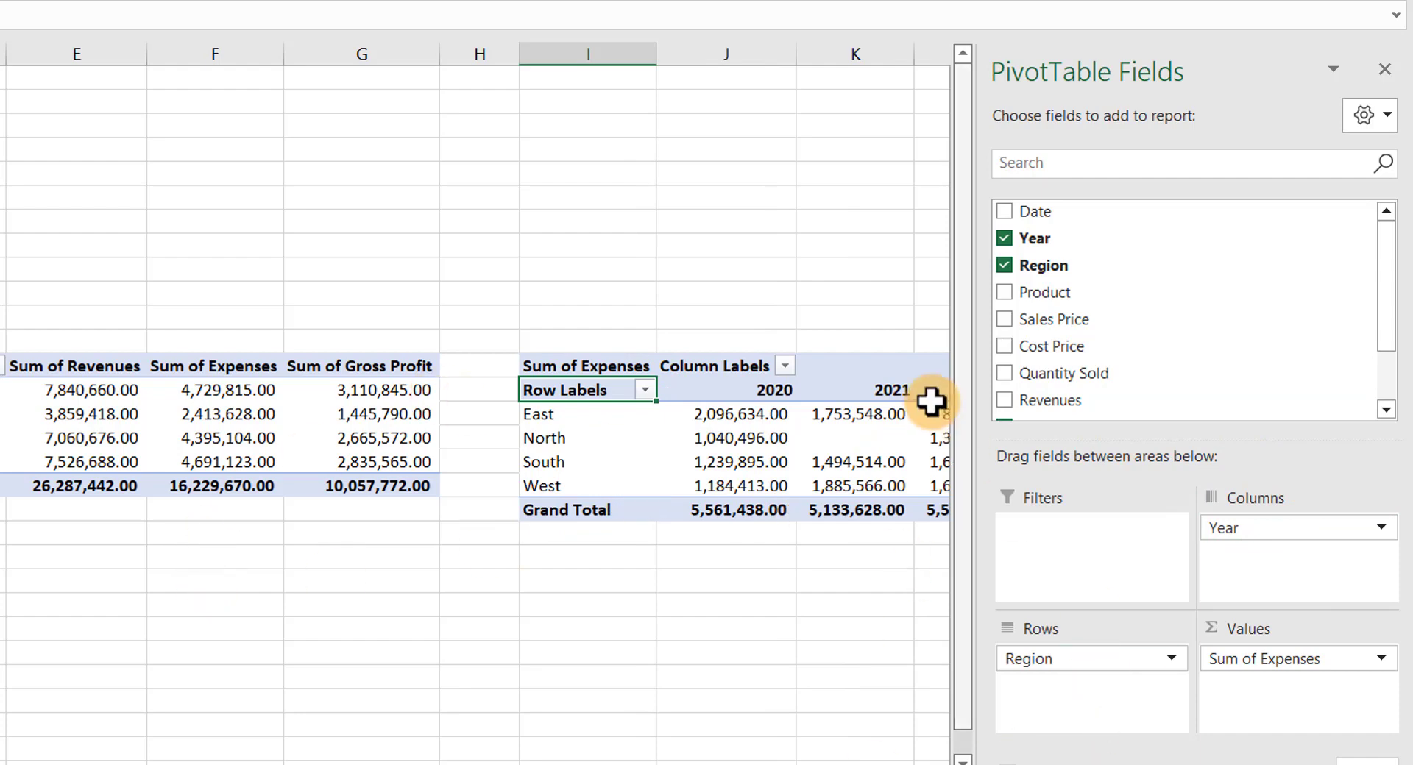
Select the Grand Total heading of the expenses-by-year PivotTable and narrow the PivotTable Fields pane to uncover the table's columns
left_click(725, 606)
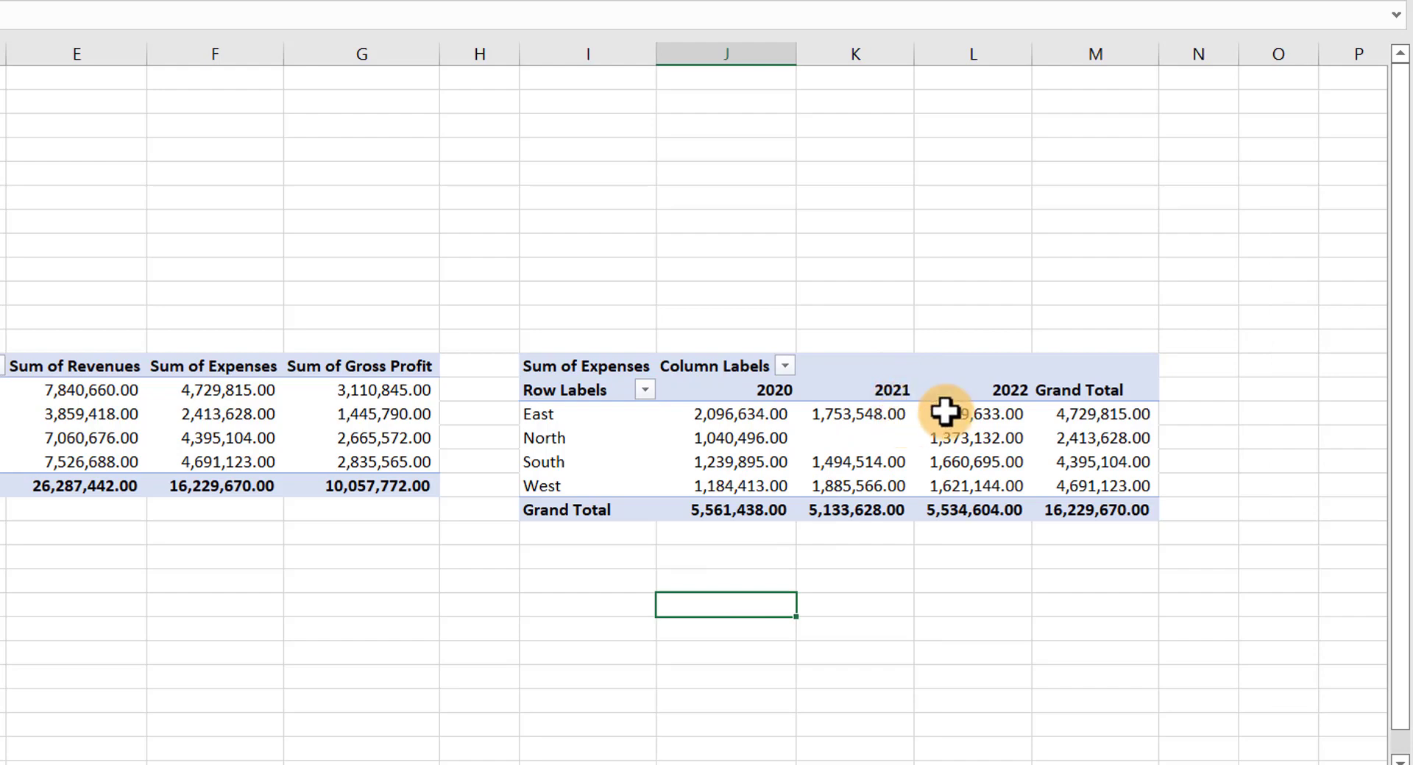
left_click(1087, 418)
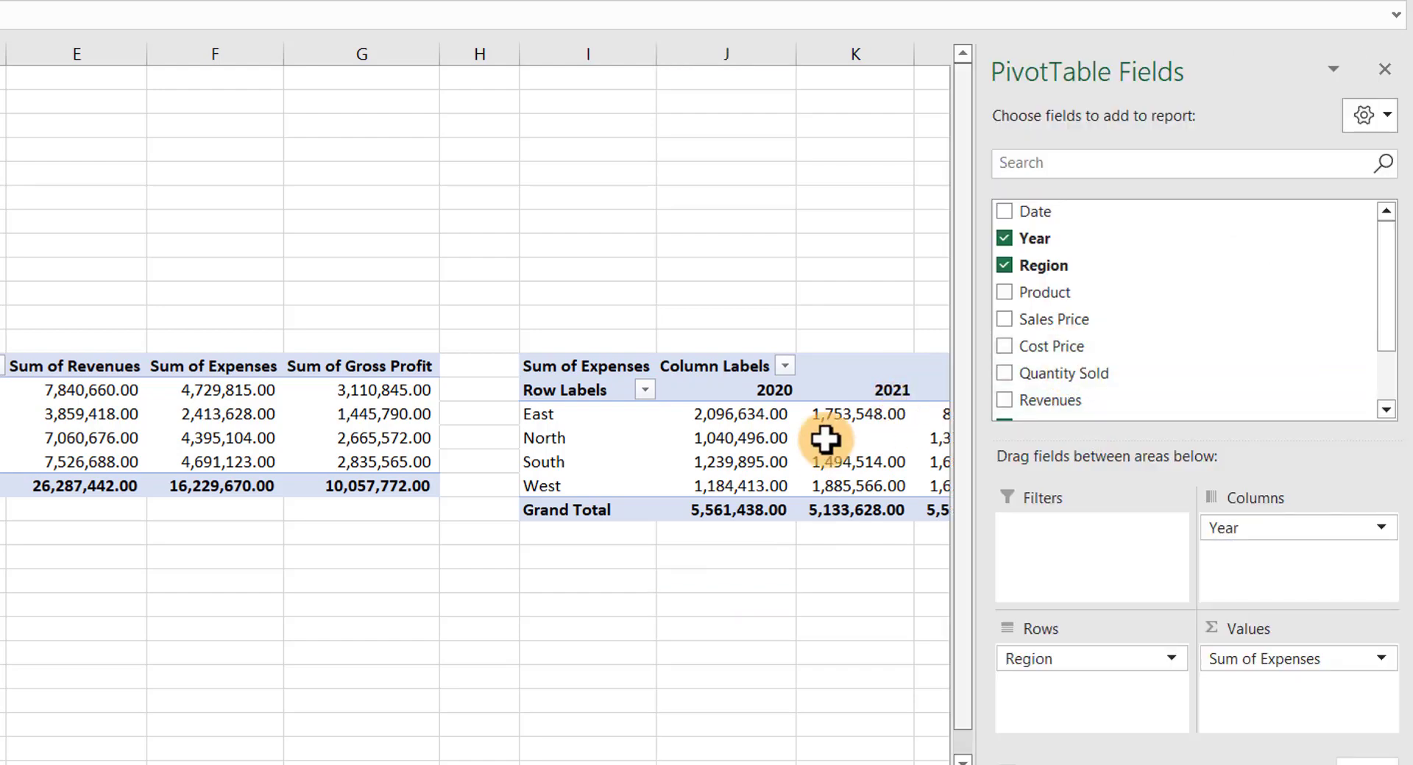
left_click_drag(977, 133, 1246, 133)
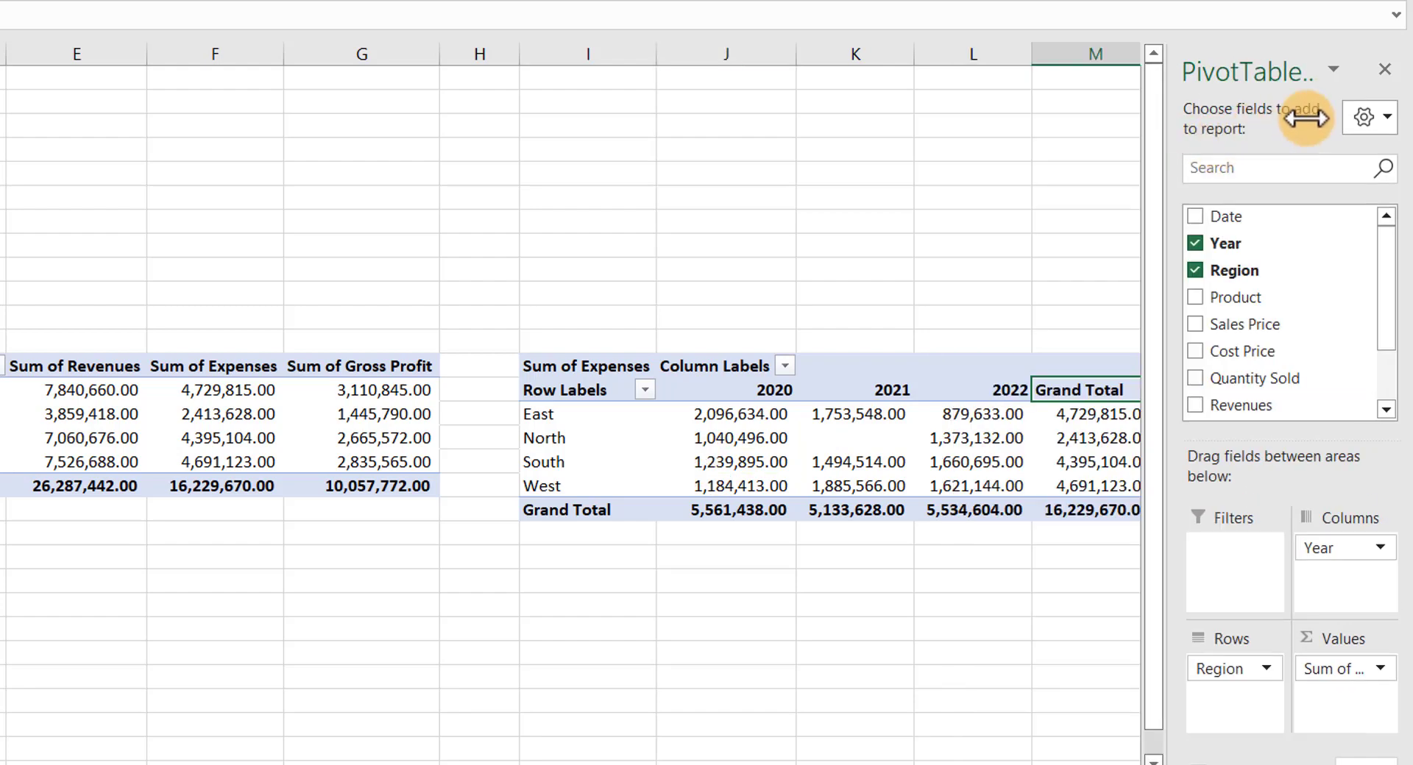
Remove the Grand Total column from the expenses-by-year PivotTable
right_click(1062, 393)
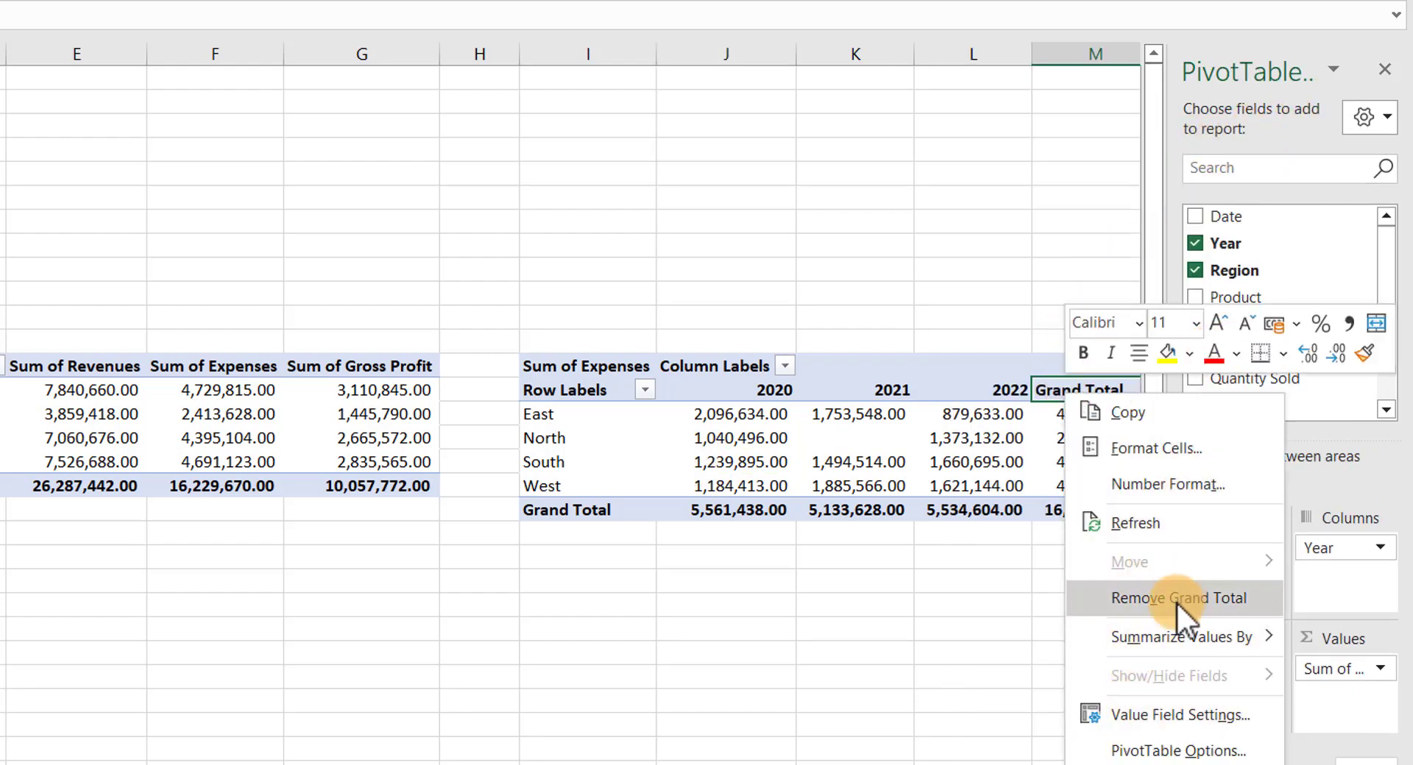
left_click(1042, 379)
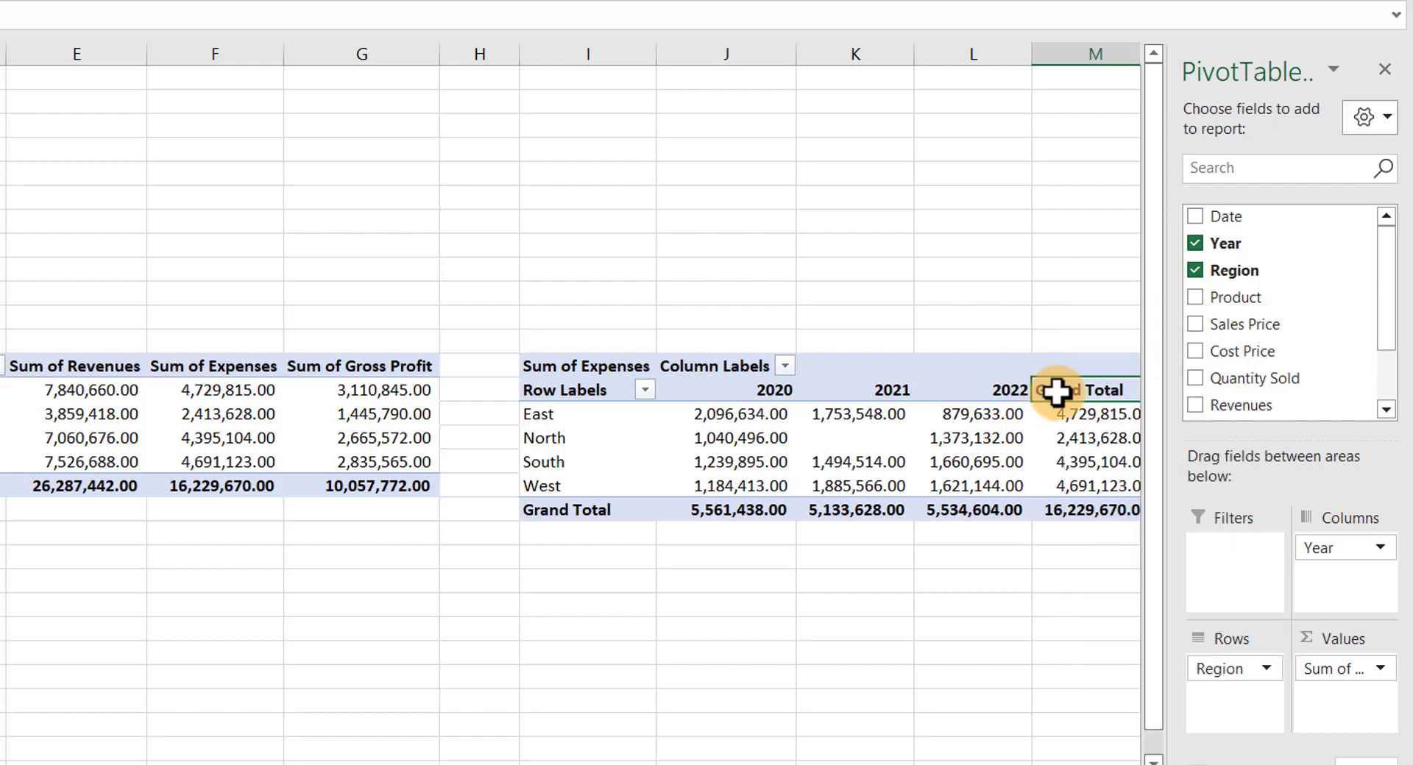
right_click(1057, 392)
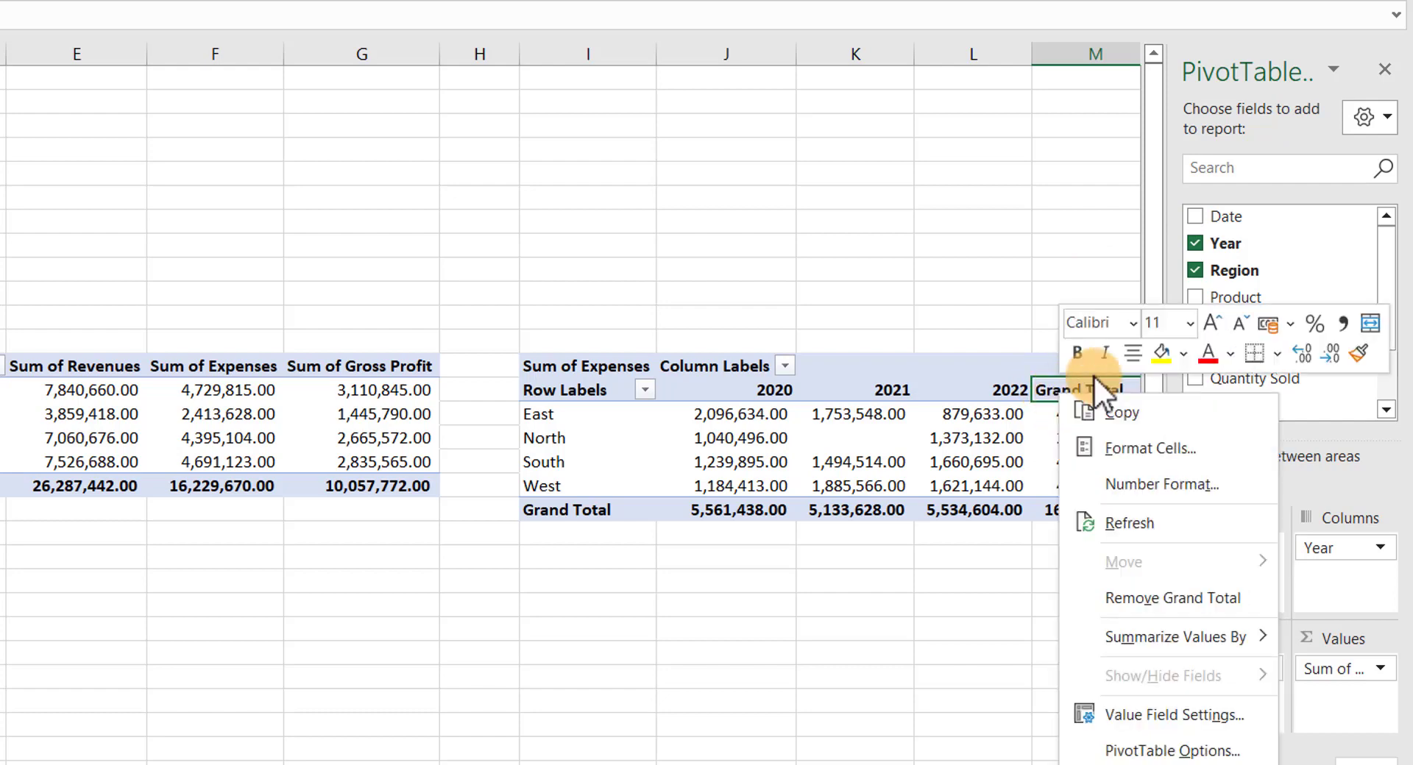
left_click(1186, 598)
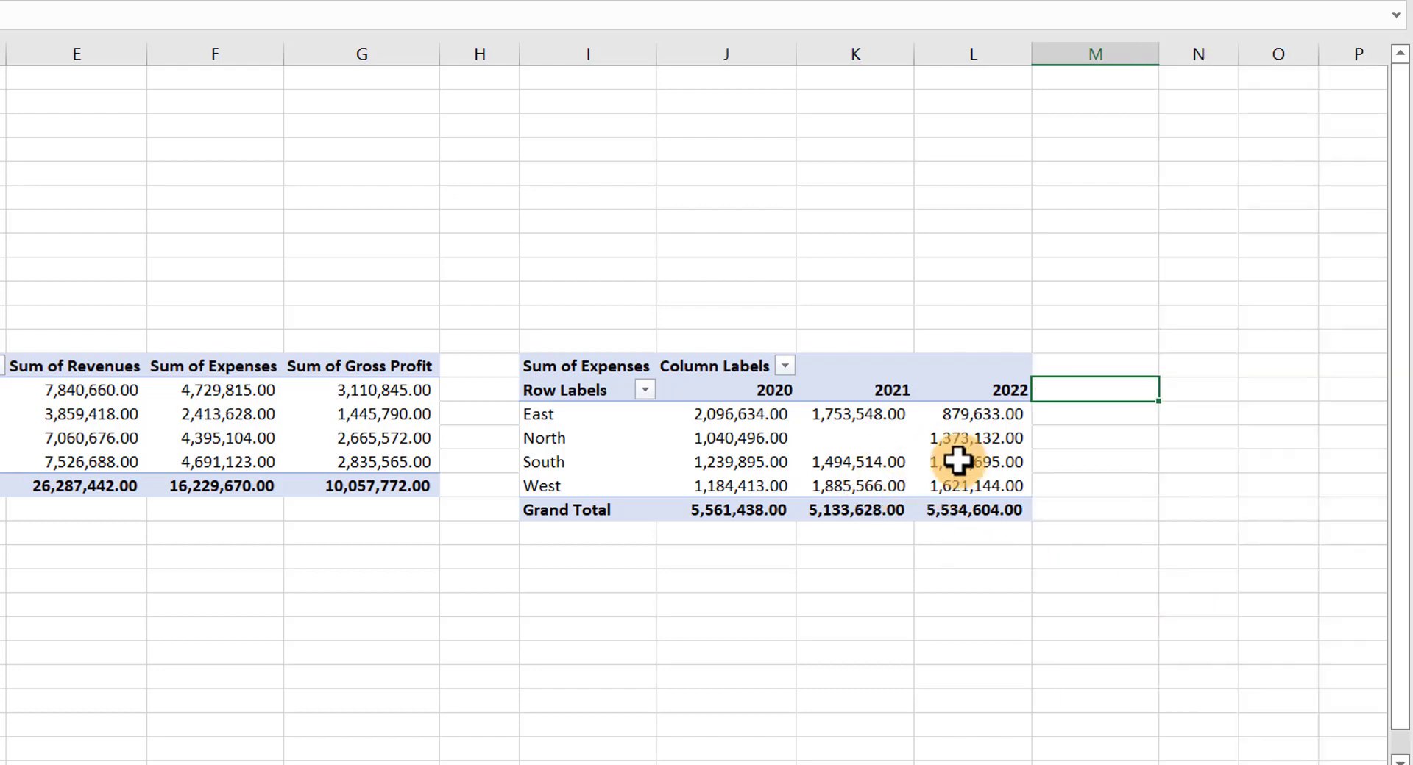
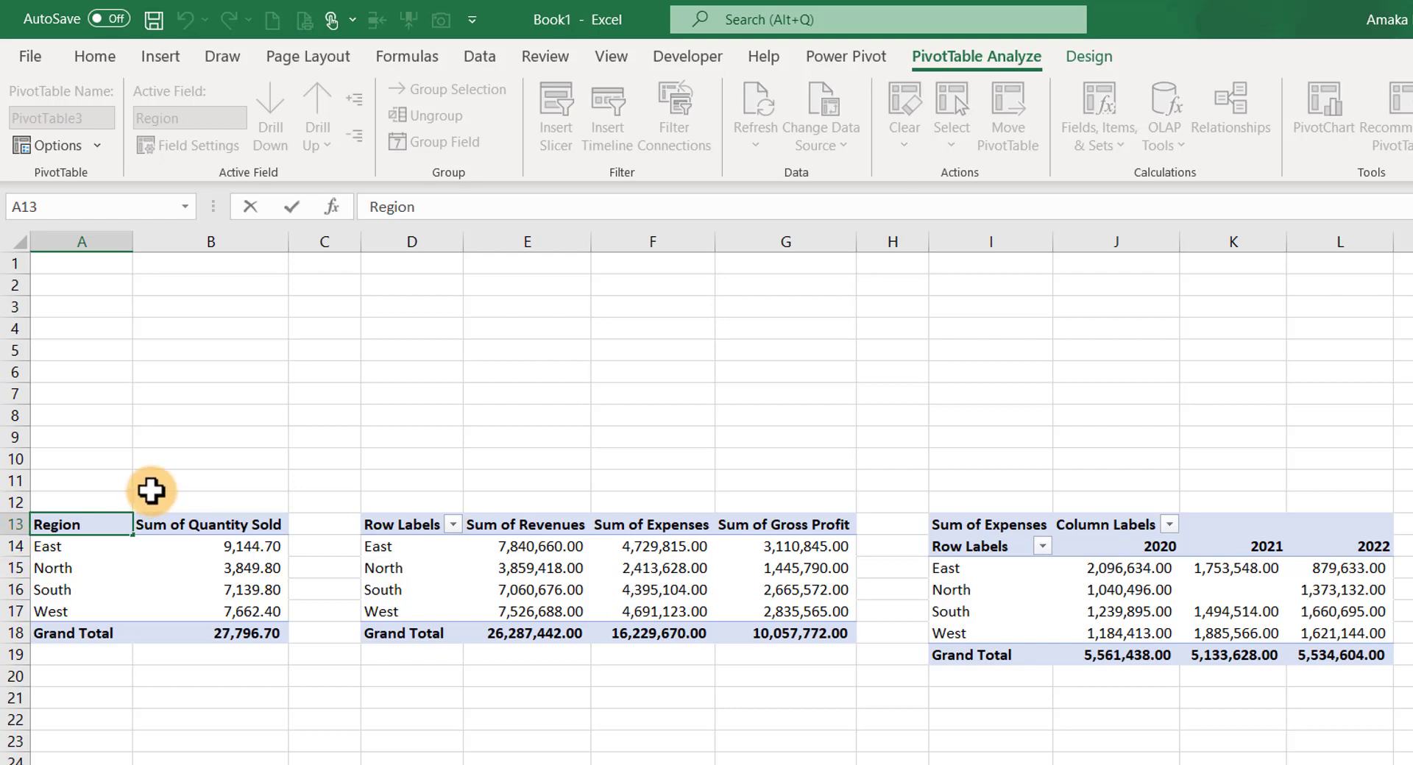
Label the row heading at A13 Region and rename its Sum of Quantity Sold value field to Quantity Sold with a trailing space
key("Return")
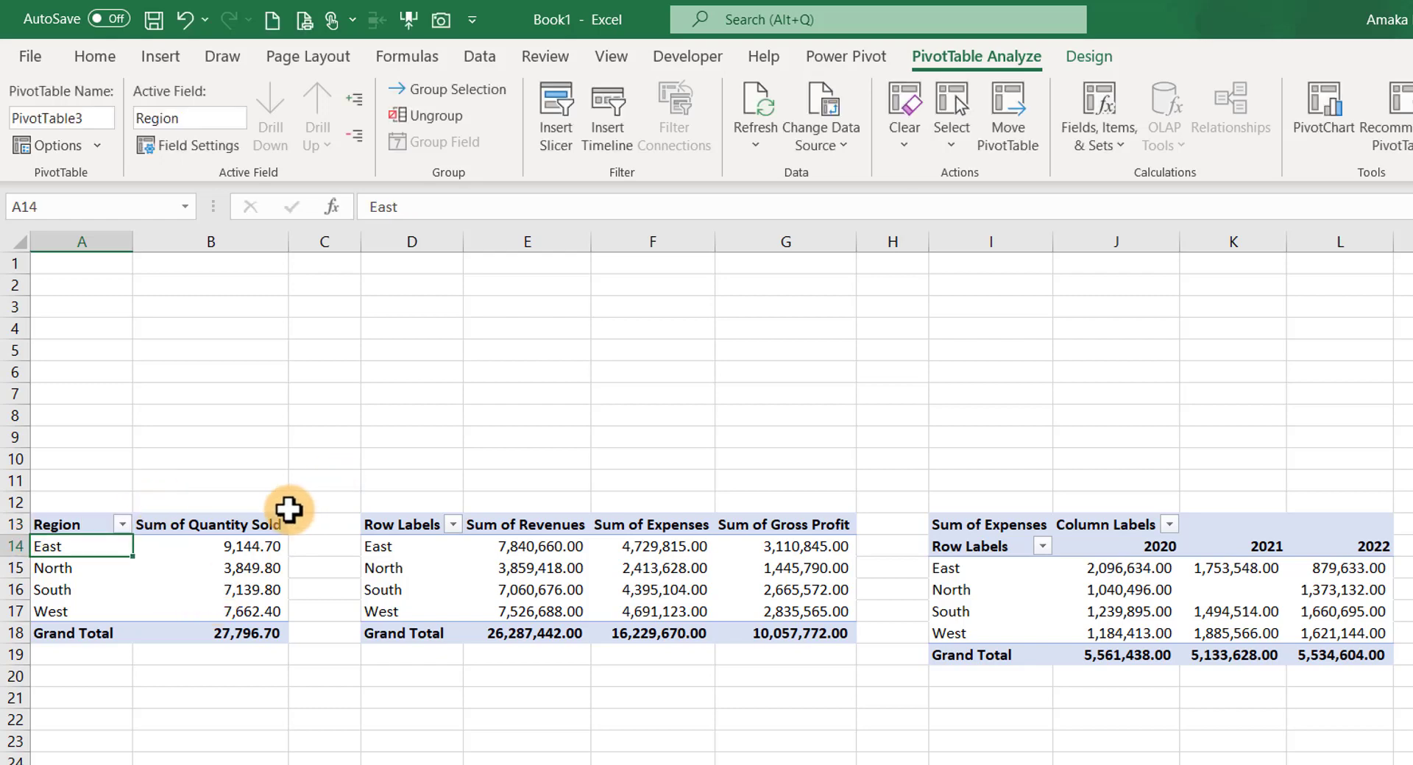
double_click(189, 525)
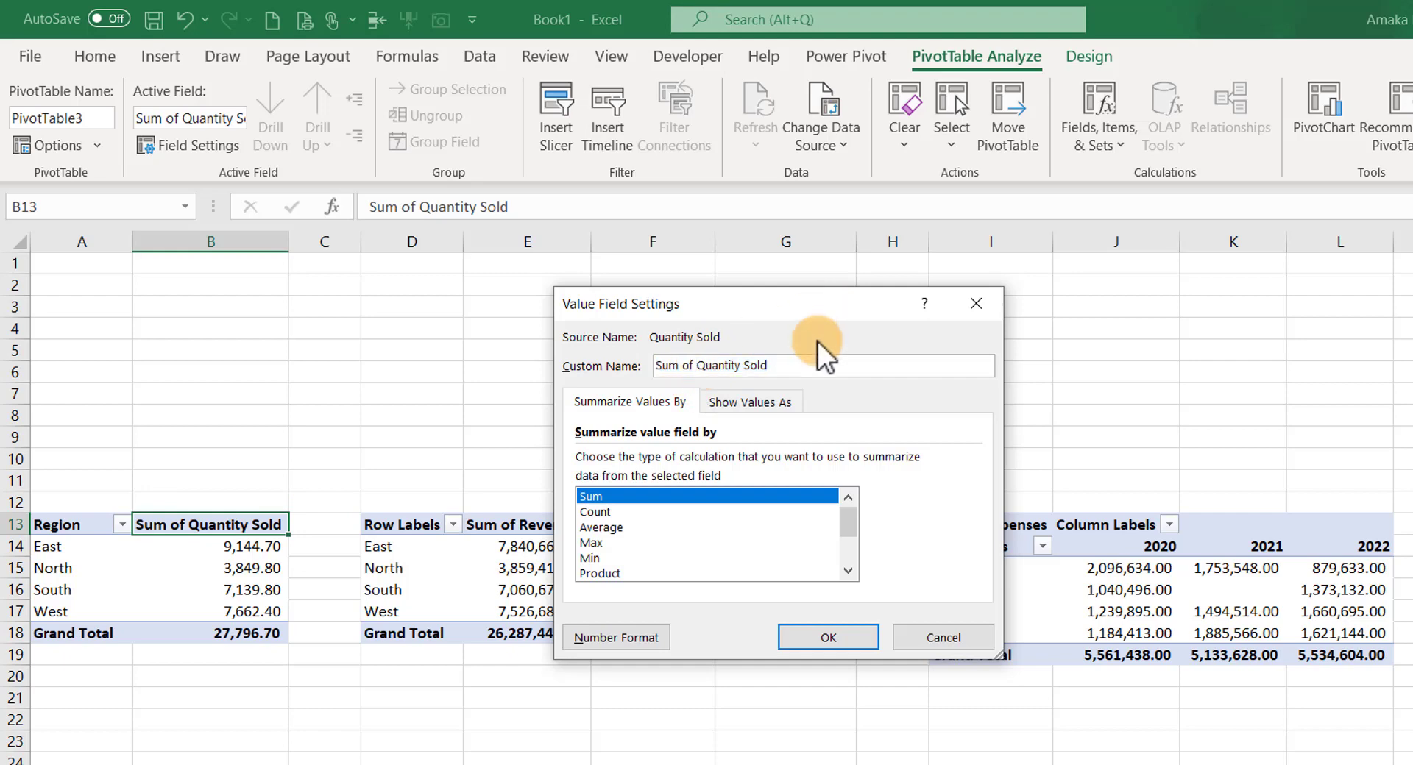
key("BackSpace")
key("BackSpace")
key("BackSpace")
key("BackSpace")
key("BackSpace")
key("BackSpace")
key("BackSpace")
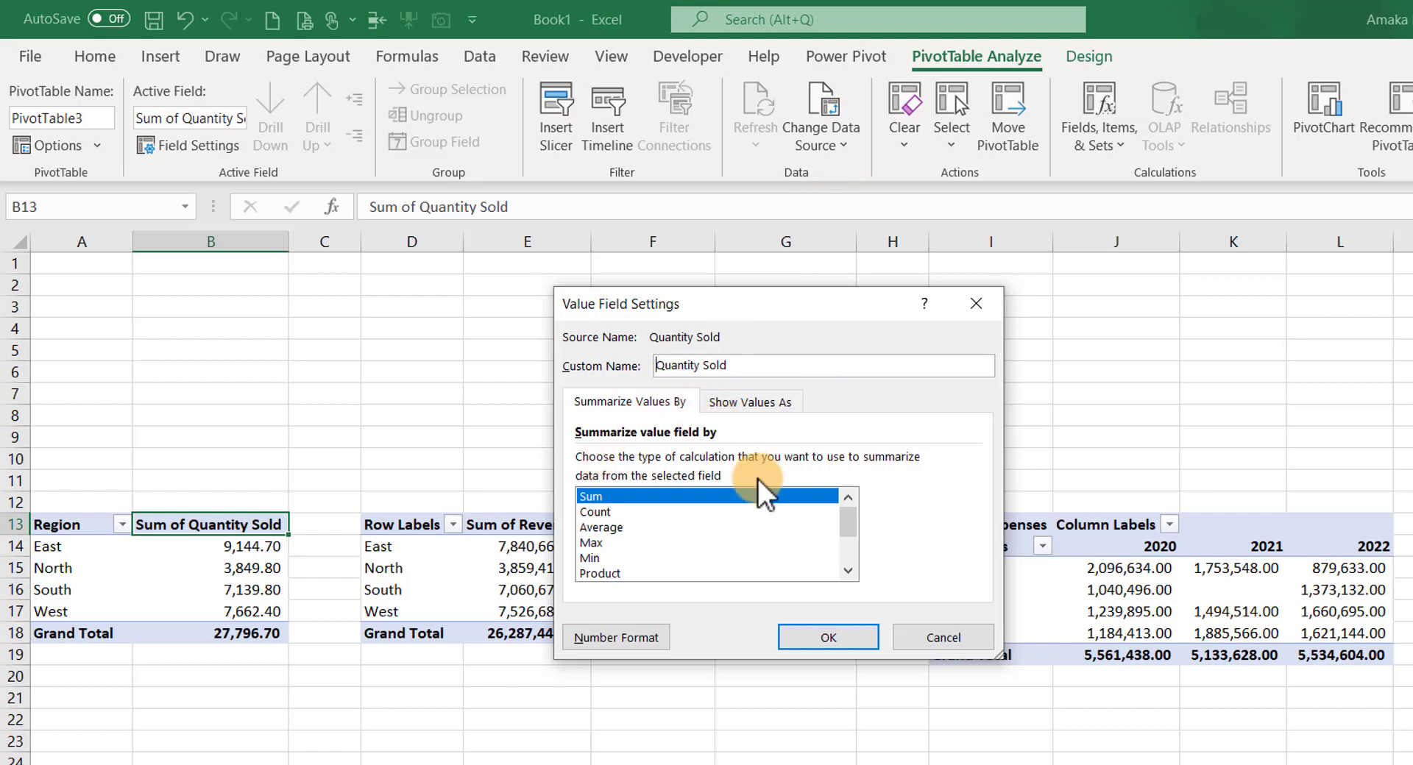
key("Return")
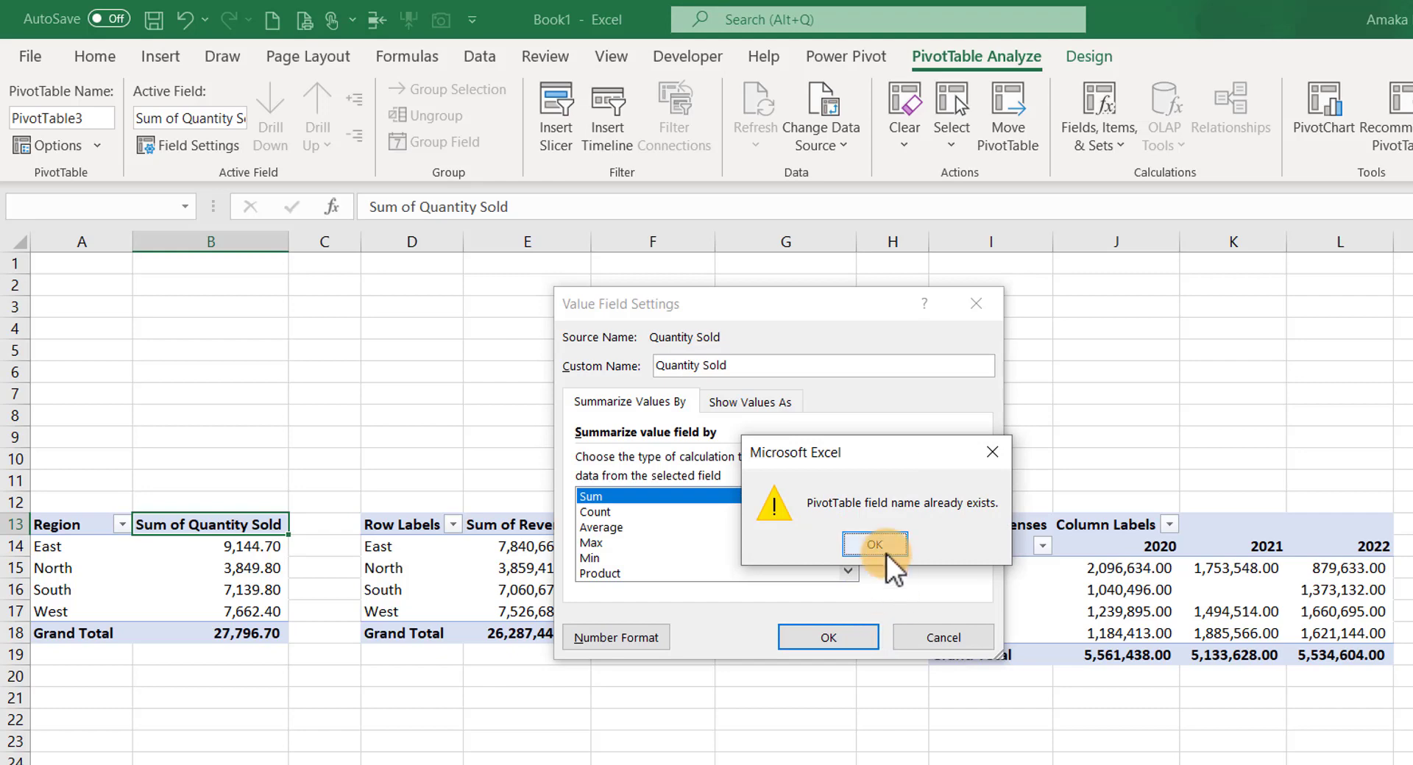
left_click(886, 550)
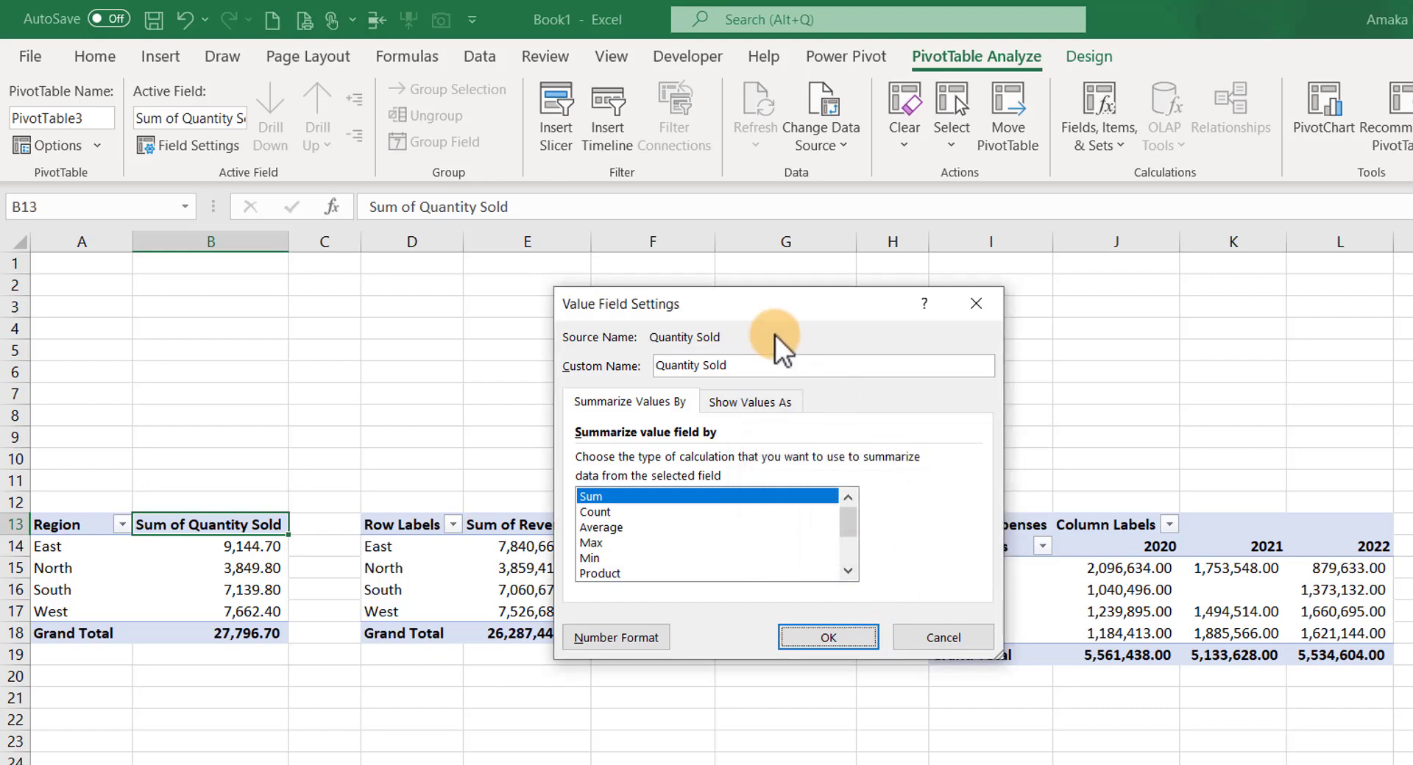
left_click(748, 363)
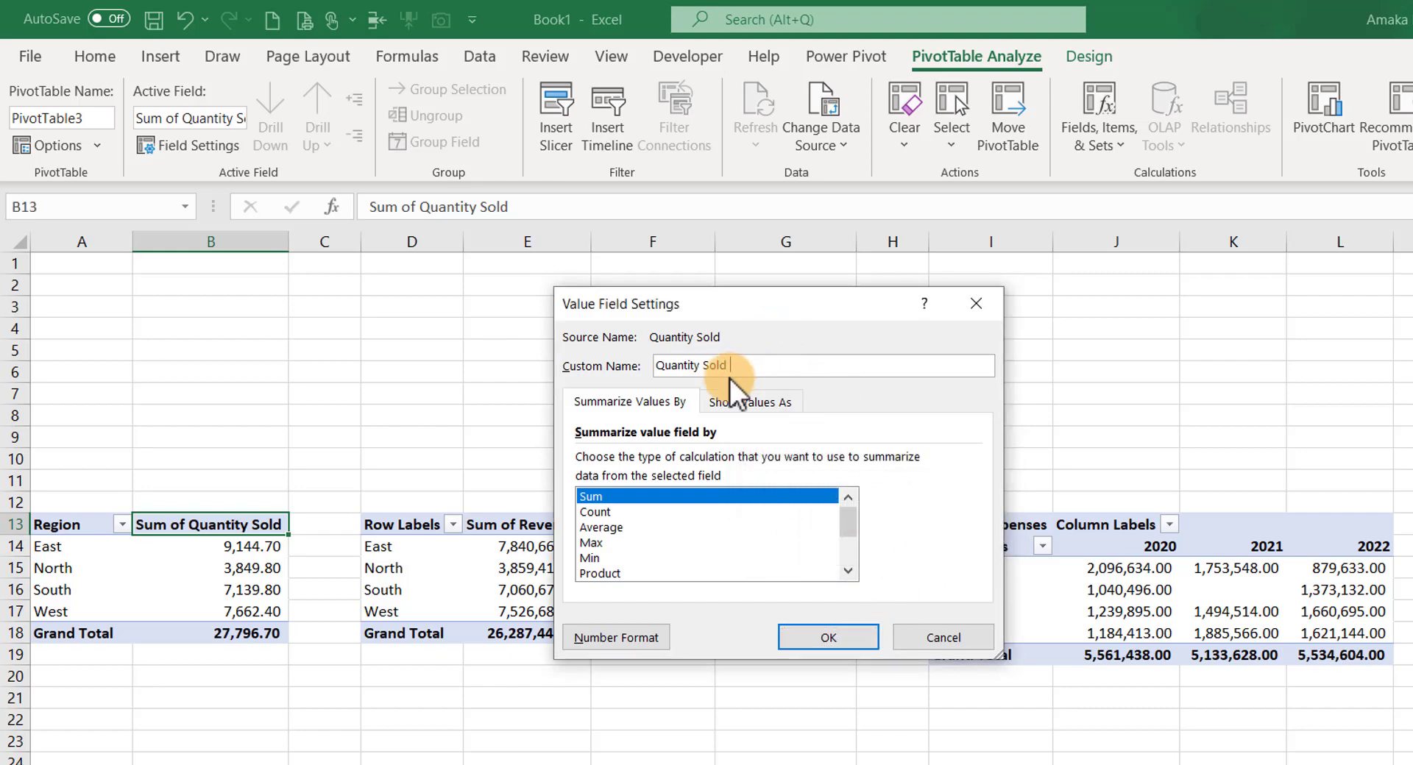
key("Return")
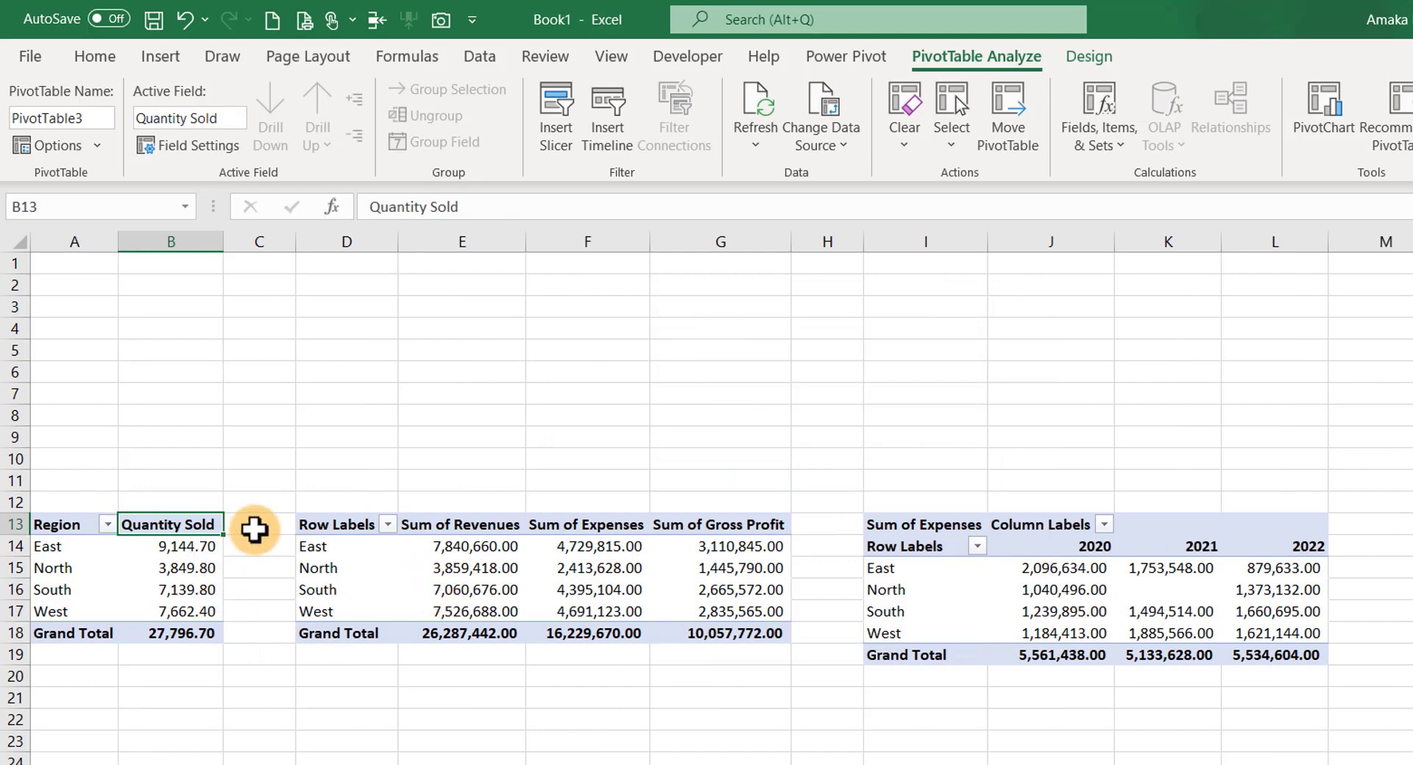
Replace the Row Labels heading at D13 with Region
left_click(346, 521)
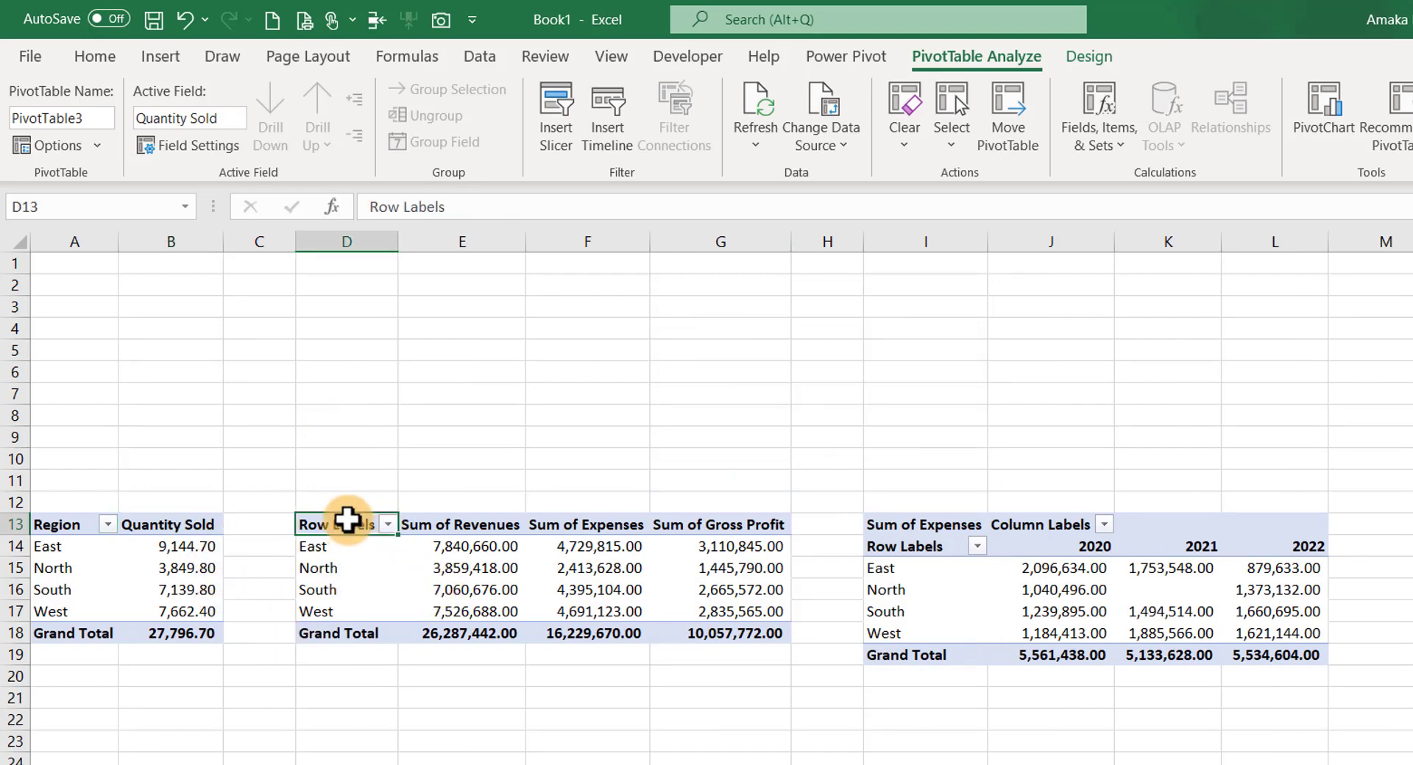
double_click(388, 525)
key("BackSpace")
key("BackSpace")
key("BackSpace")
key("BackSpace")
key("BackSpace")
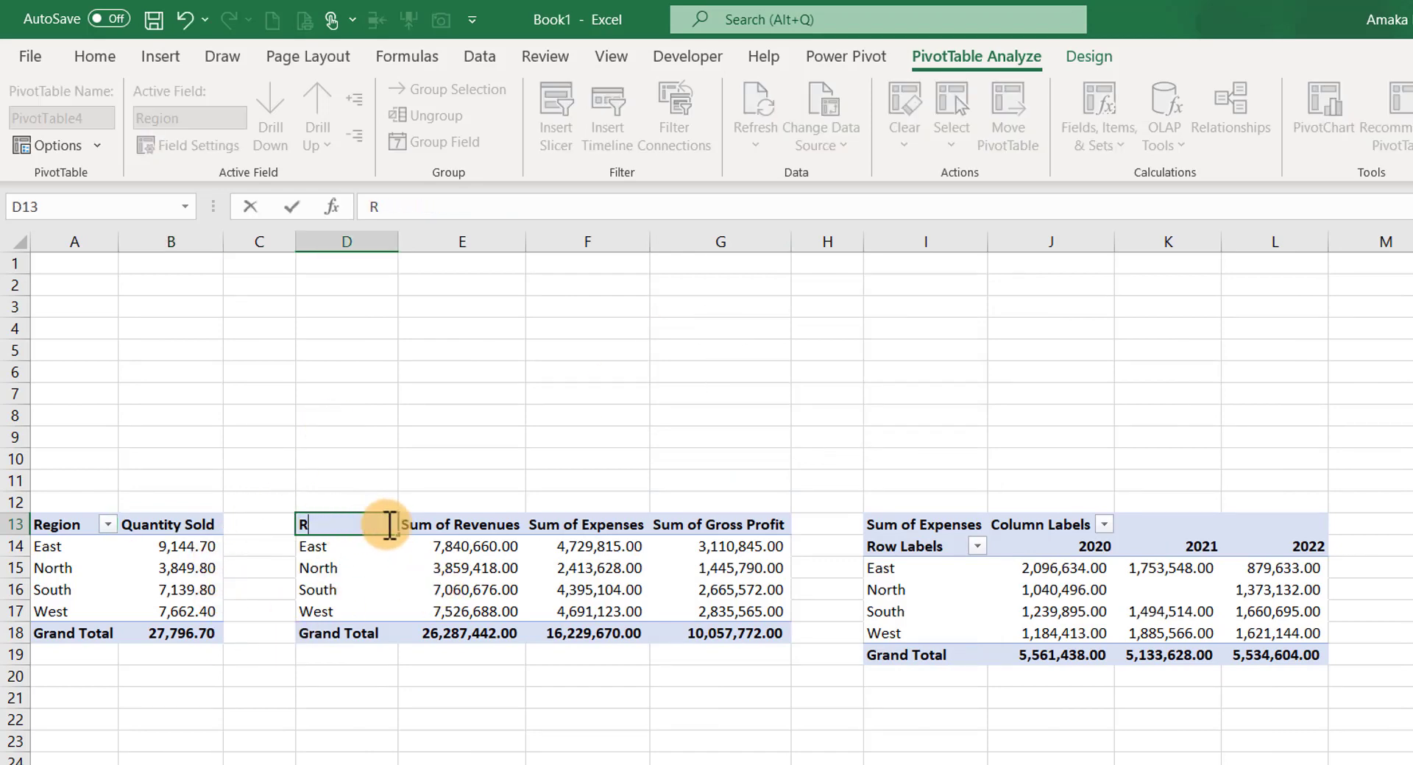
type("egion")
key("Return")
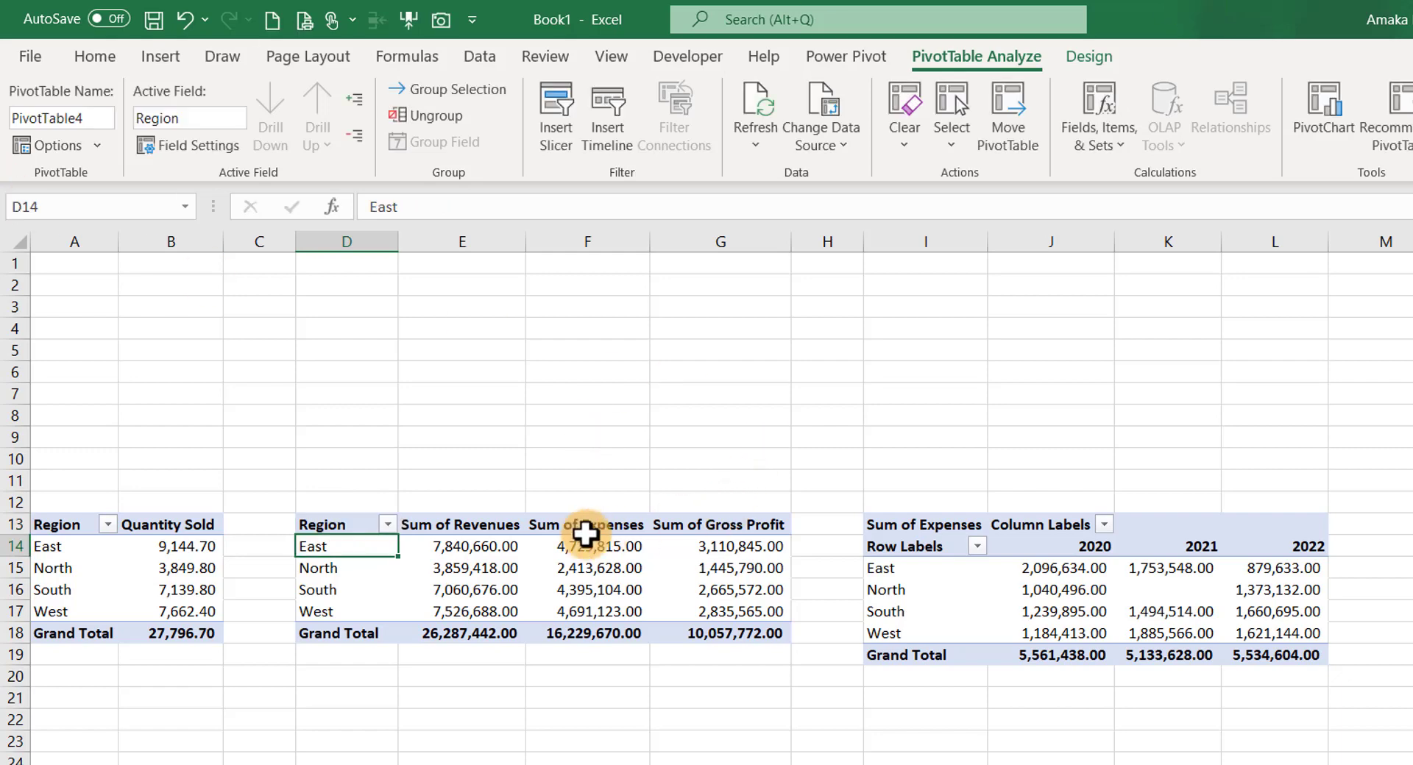
Rename the Sum of Revenues and Sum of Expenses value fields to Revenues and Expenses, each keeping a leading space
double_click(442, 525)
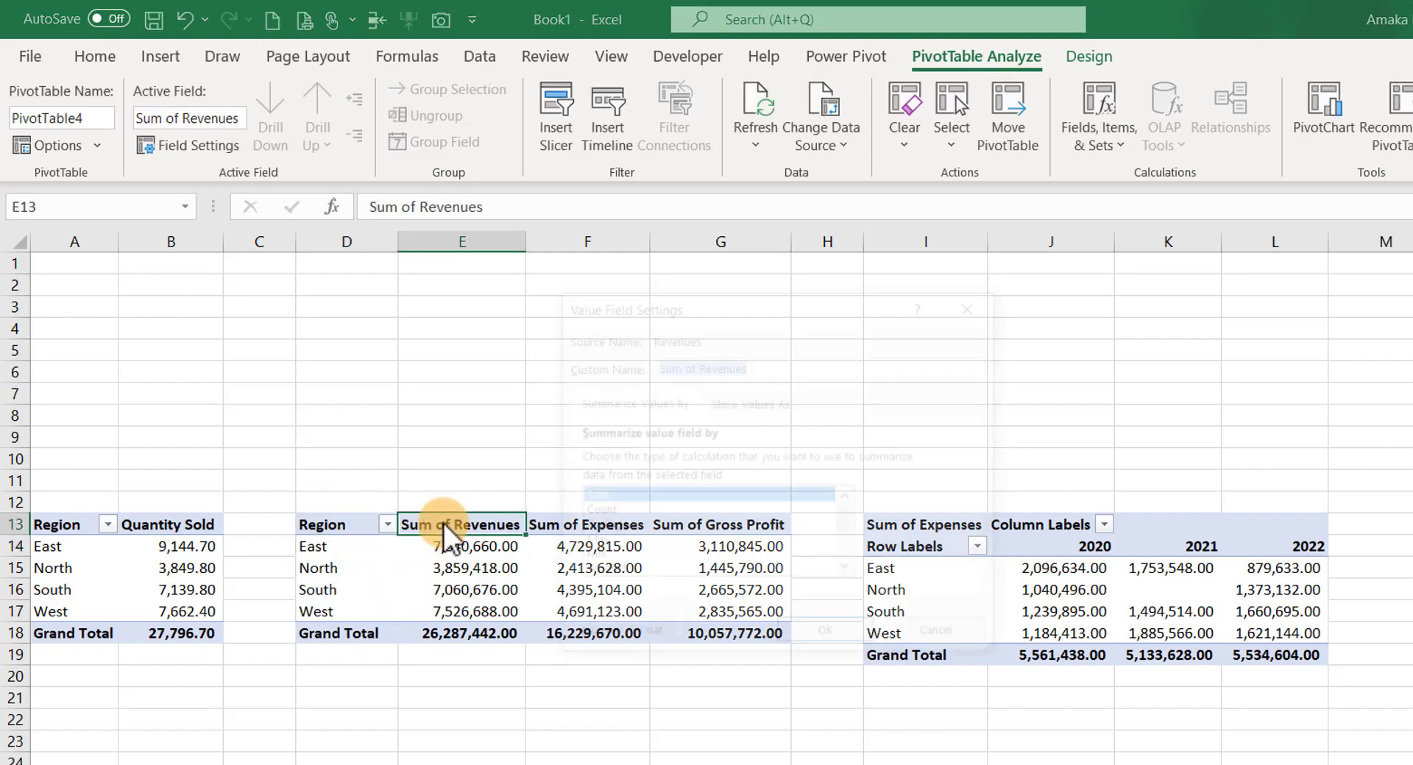
type("Revenues")
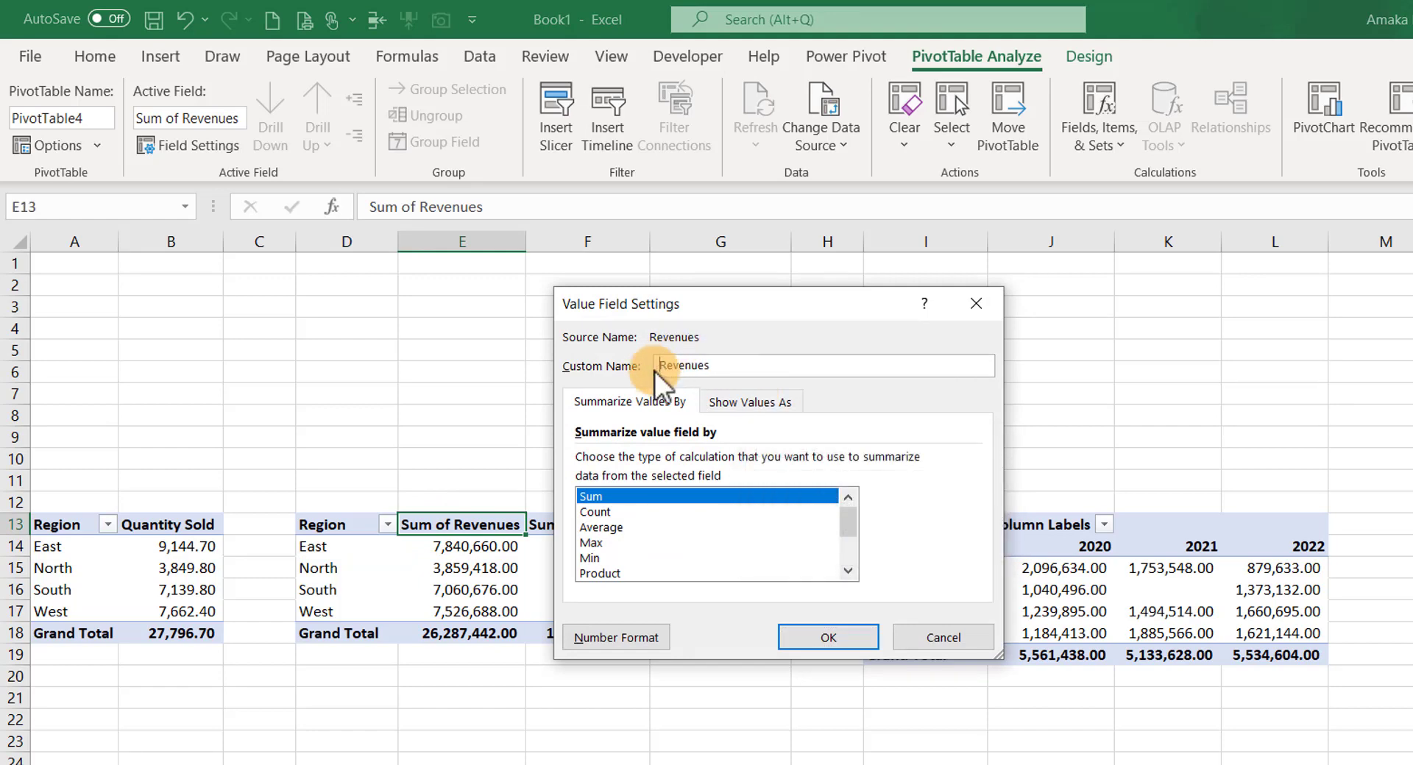
key("Return")
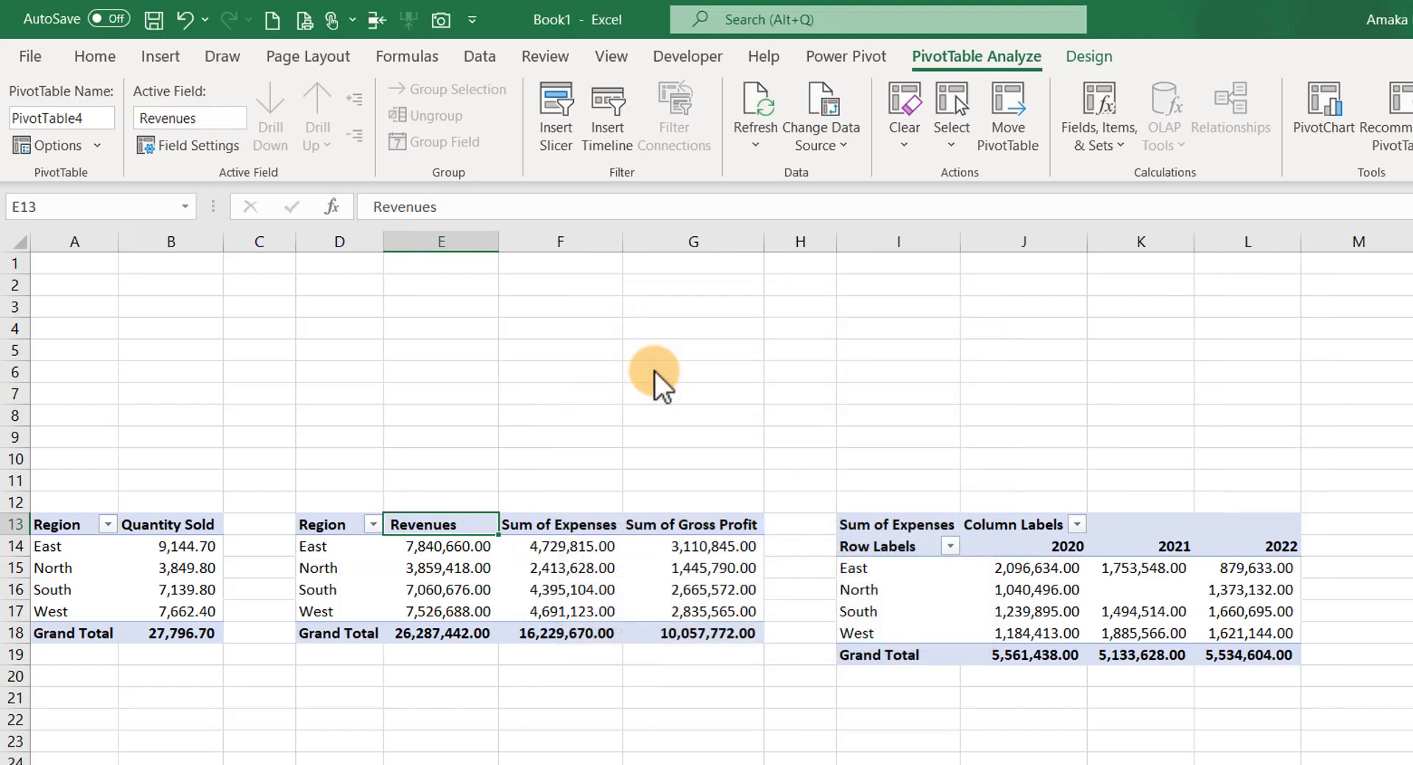
double_click(557, 525)
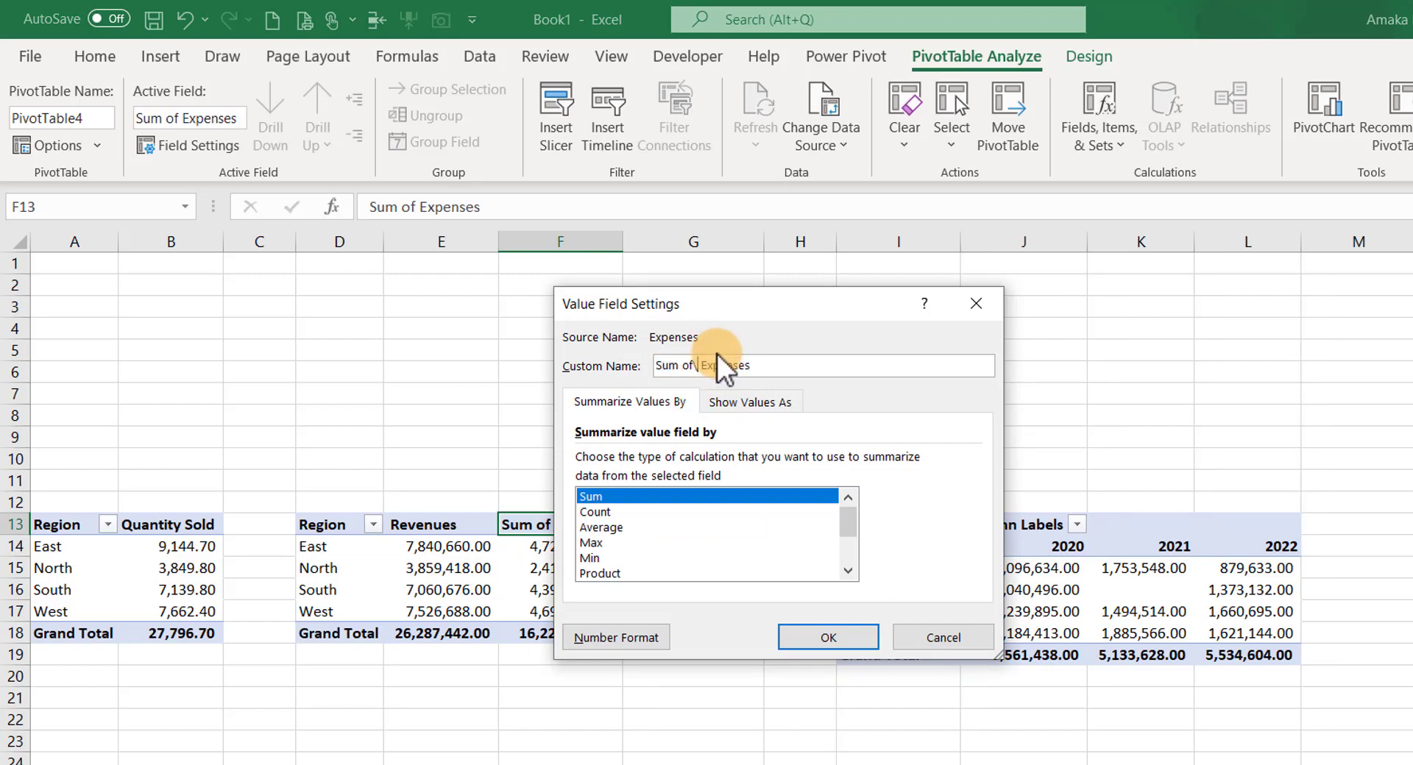
key("BackSpace")
key("BackSpace")
key("BackSpace")
key("BackSpace")
key("BackSpace")
key("BackSpace")
key("BackSpace")
key("Return")
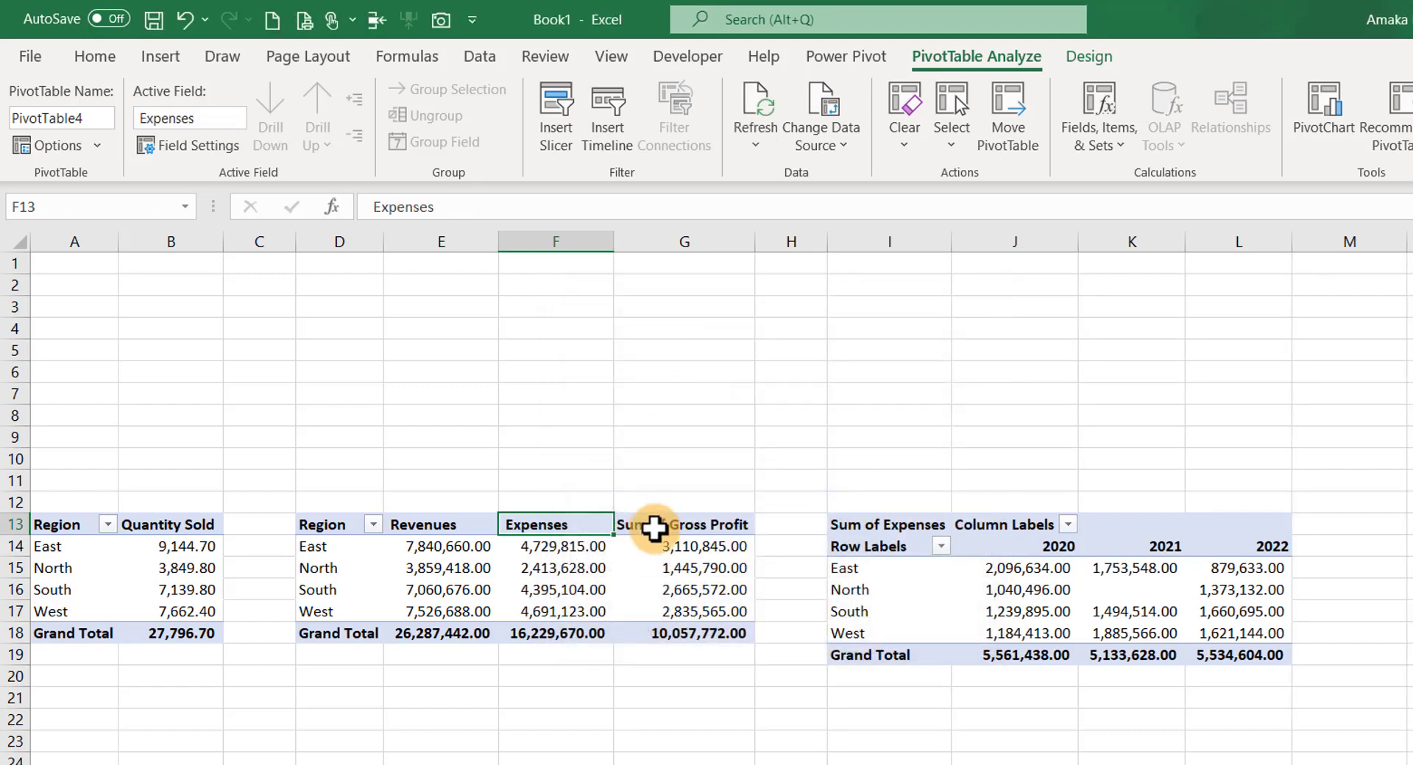
Rename the Sum of Gross Profit value field to Gross Profit, keeping a leading space
double_click(675, 527)
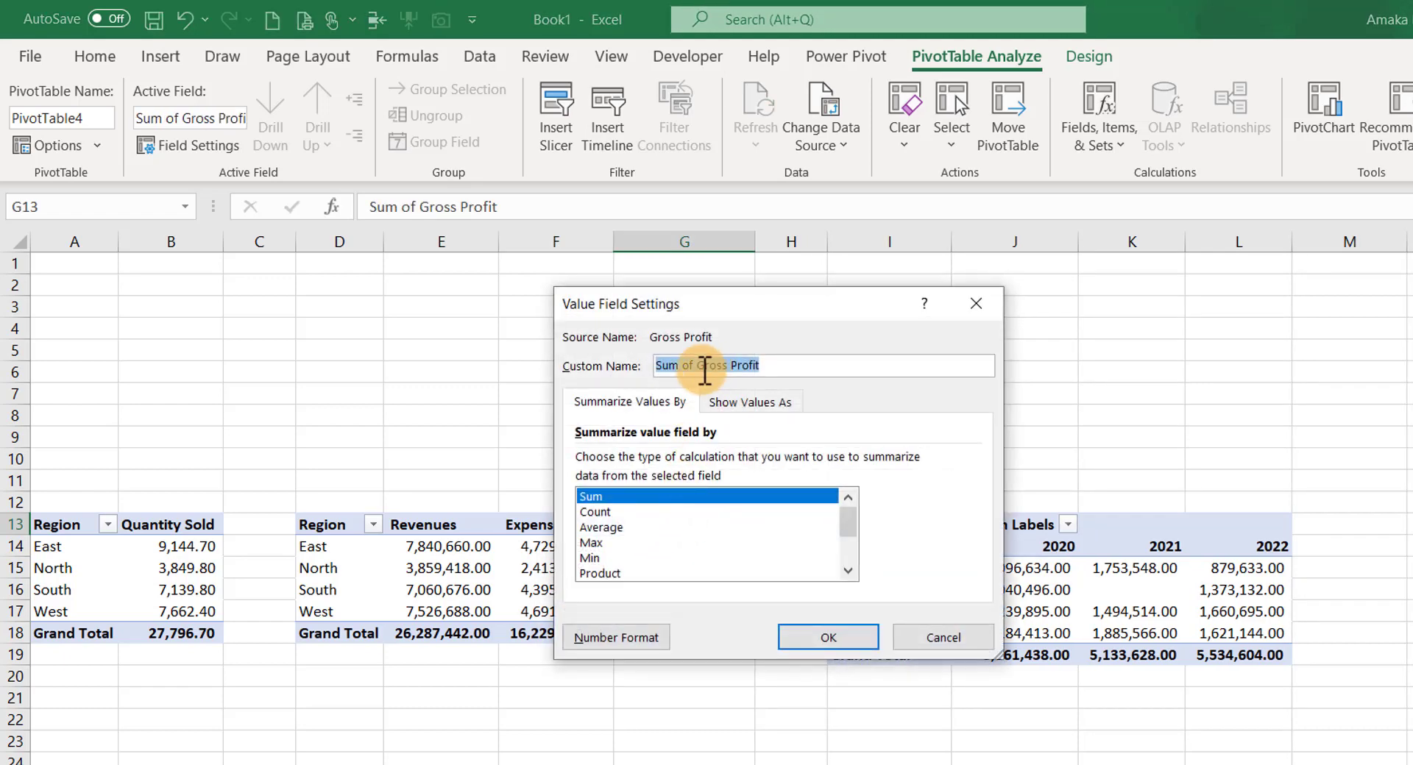
left_click(694, 366)
key("BackSpace")
key("BackSpace")
key("BackSpace")
key("BackSpace")
key("BackSpace")
key("BackSpace")
key("BackSpace")
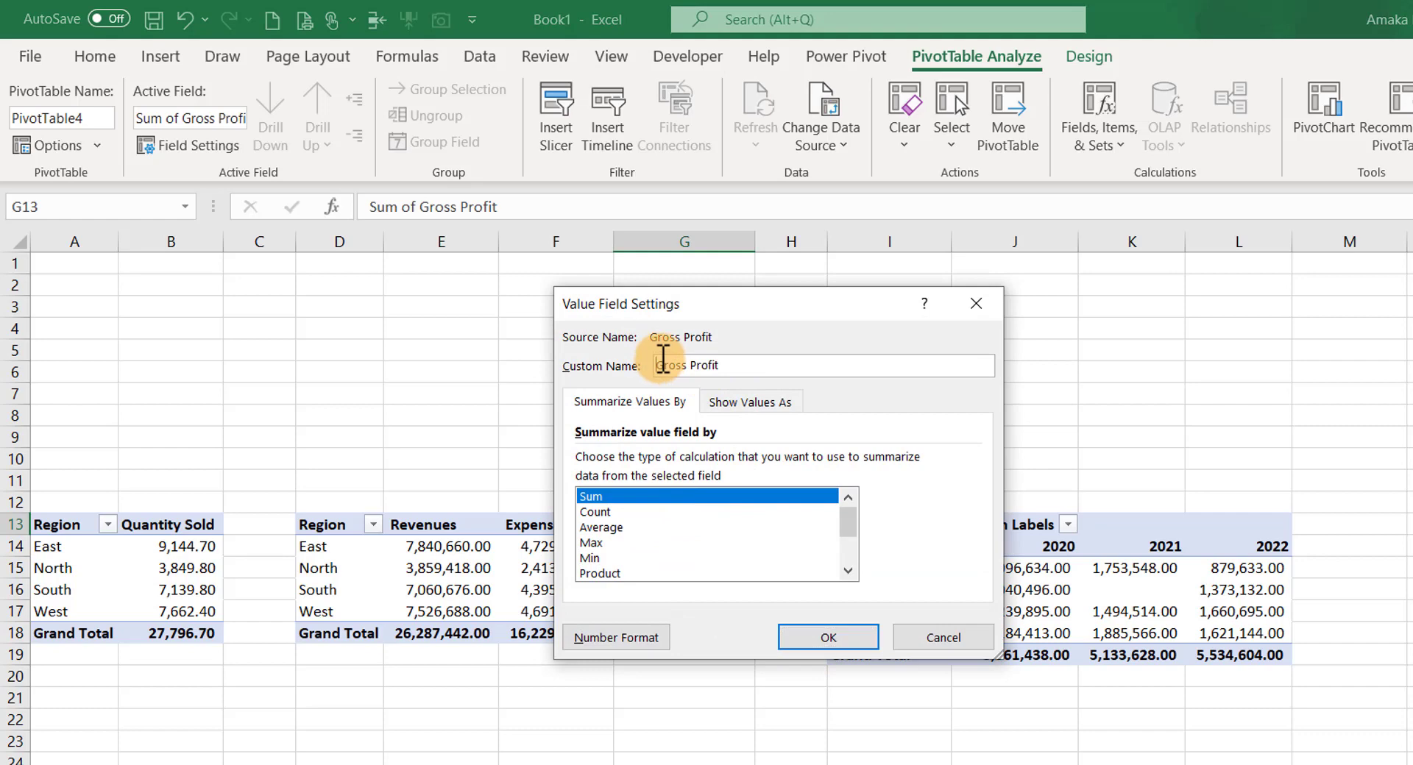
key("Return")
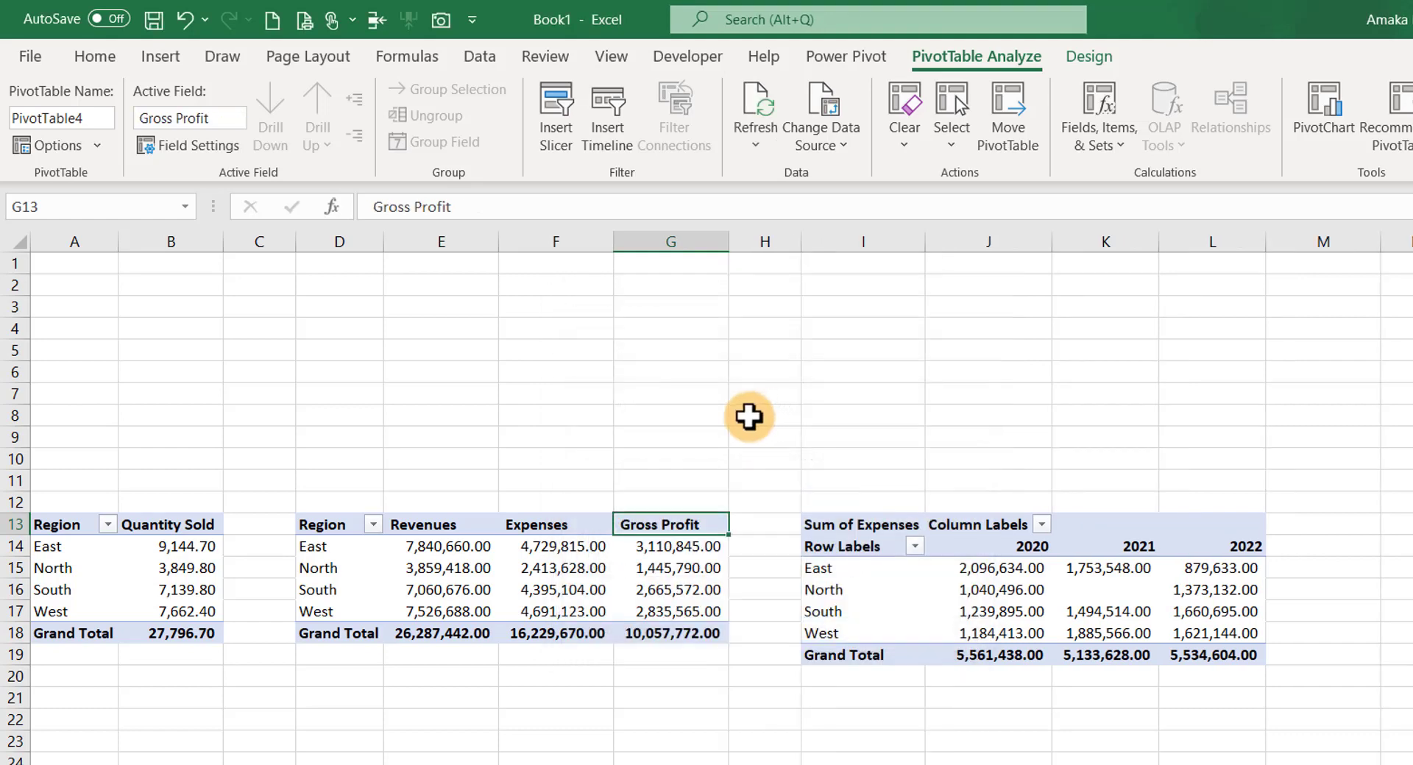
In the yearly PivotTable at I13, rename the Sum of Expenses heading to Expenses and the Column Labels heading to By Year
left_click(859, 529)
type("Expenses")
key("Tab")
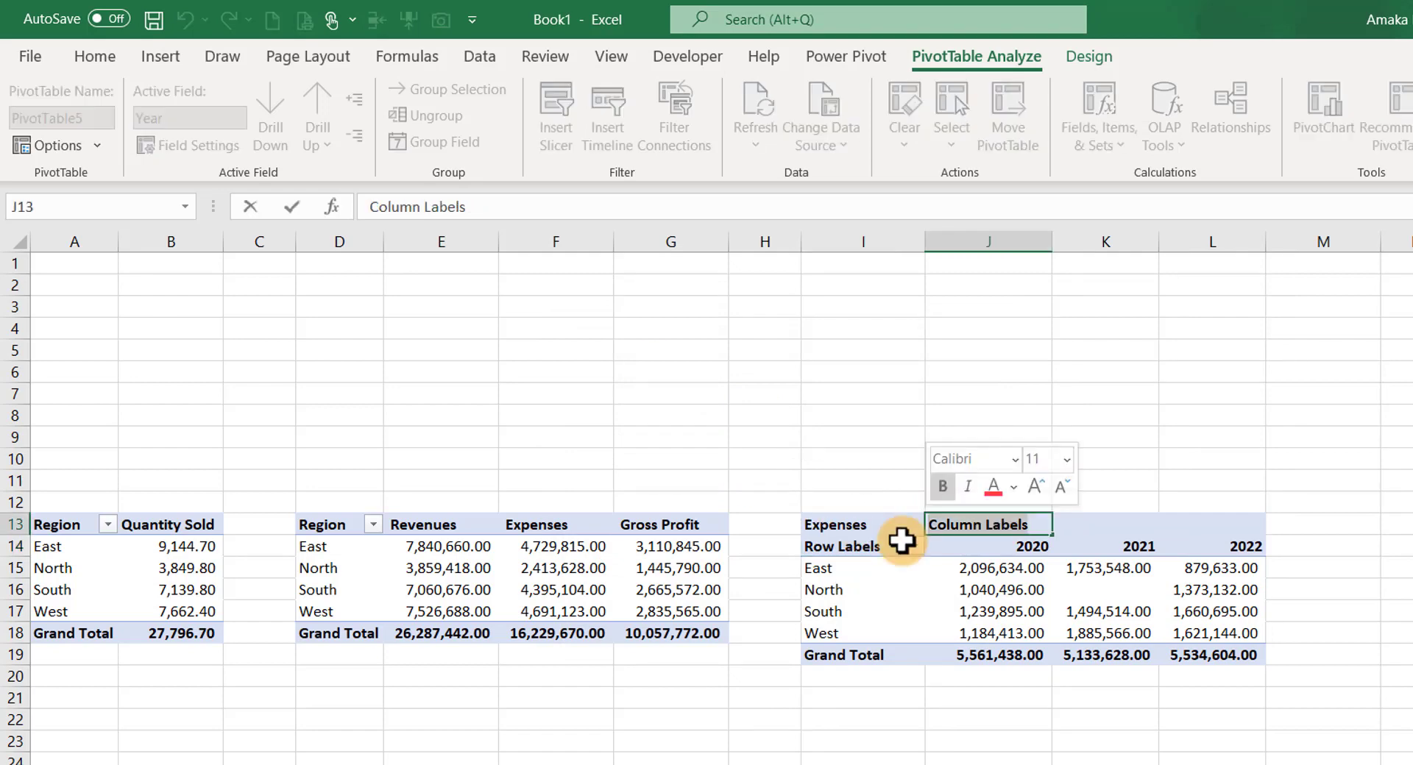
type("Ye")
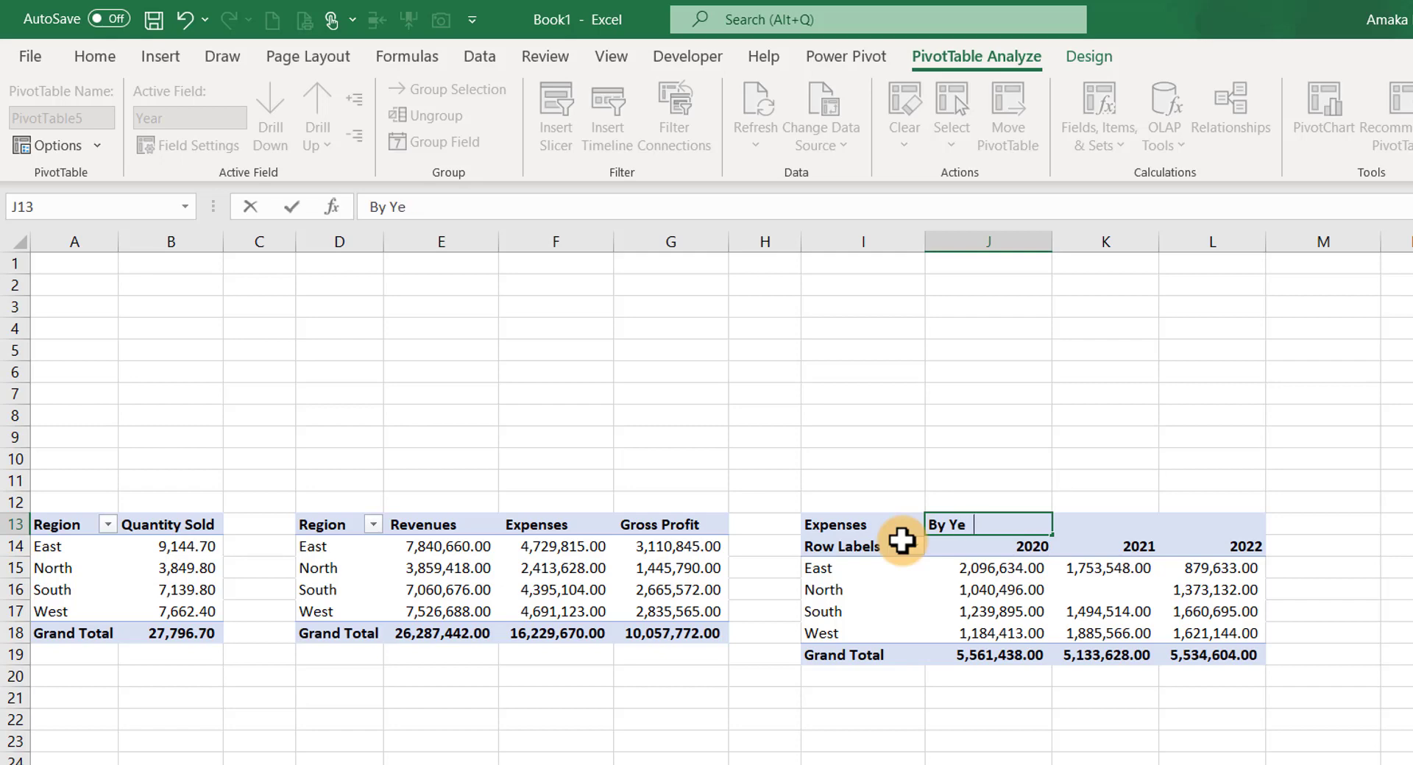
type("y Year")
key("Return")
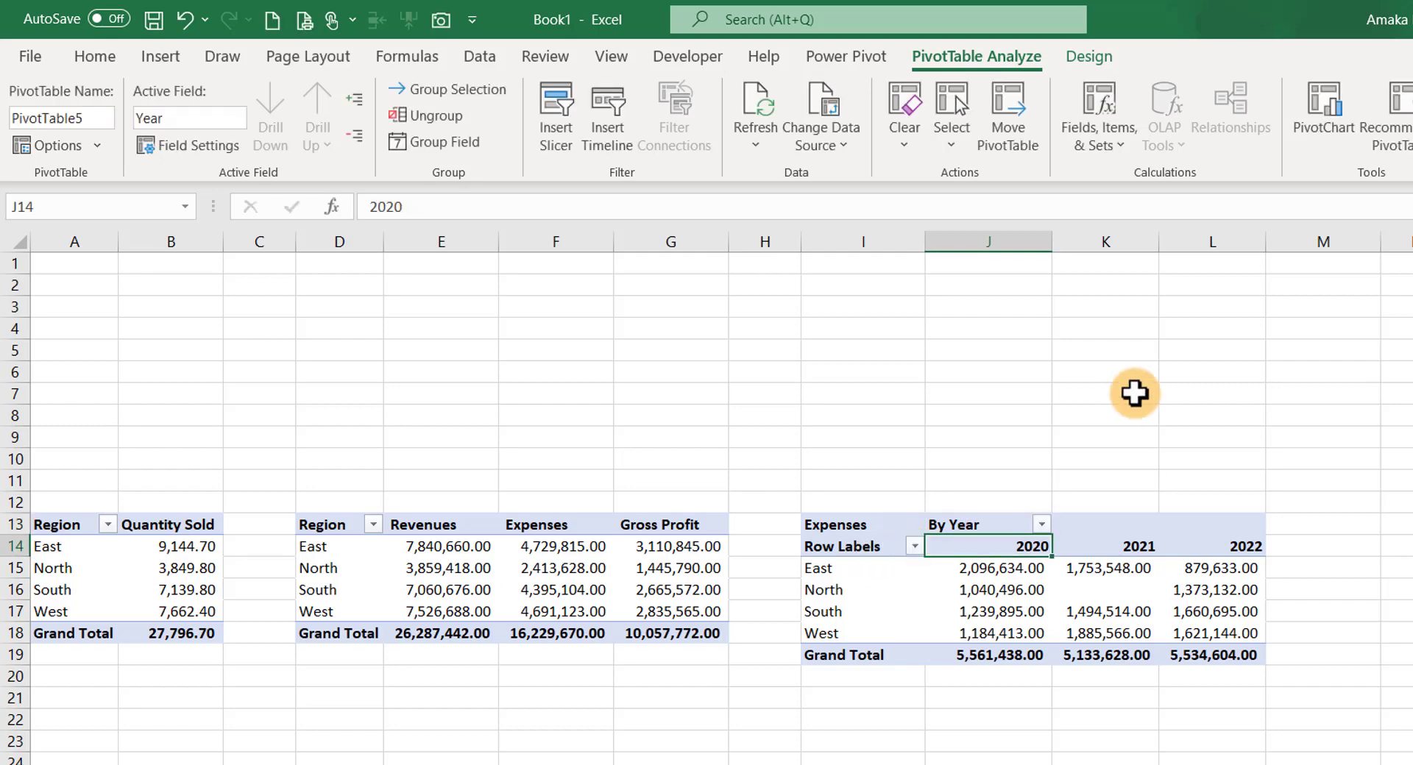
Replace the Row Labels heading at I14 with Region
left_click(859, 547)
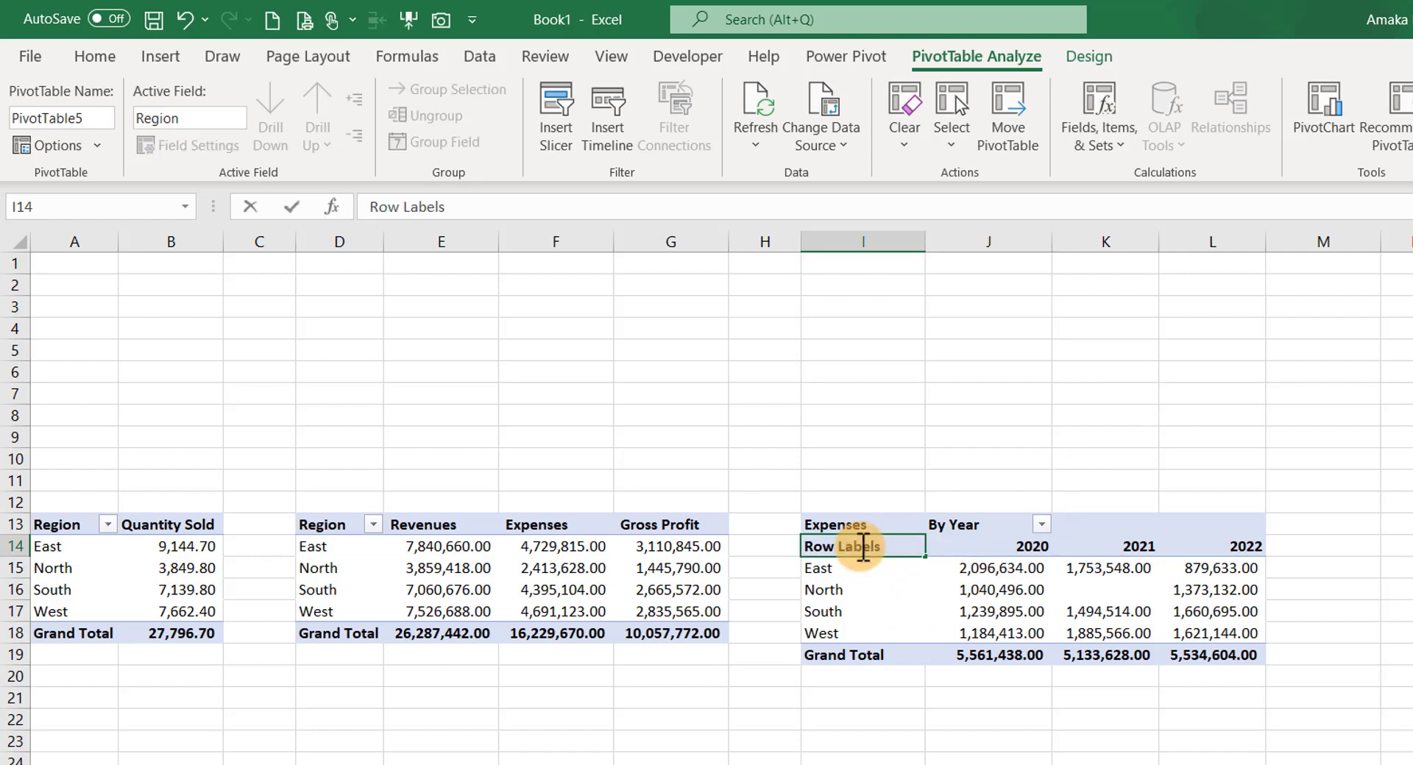
type("Region")
key("Return")
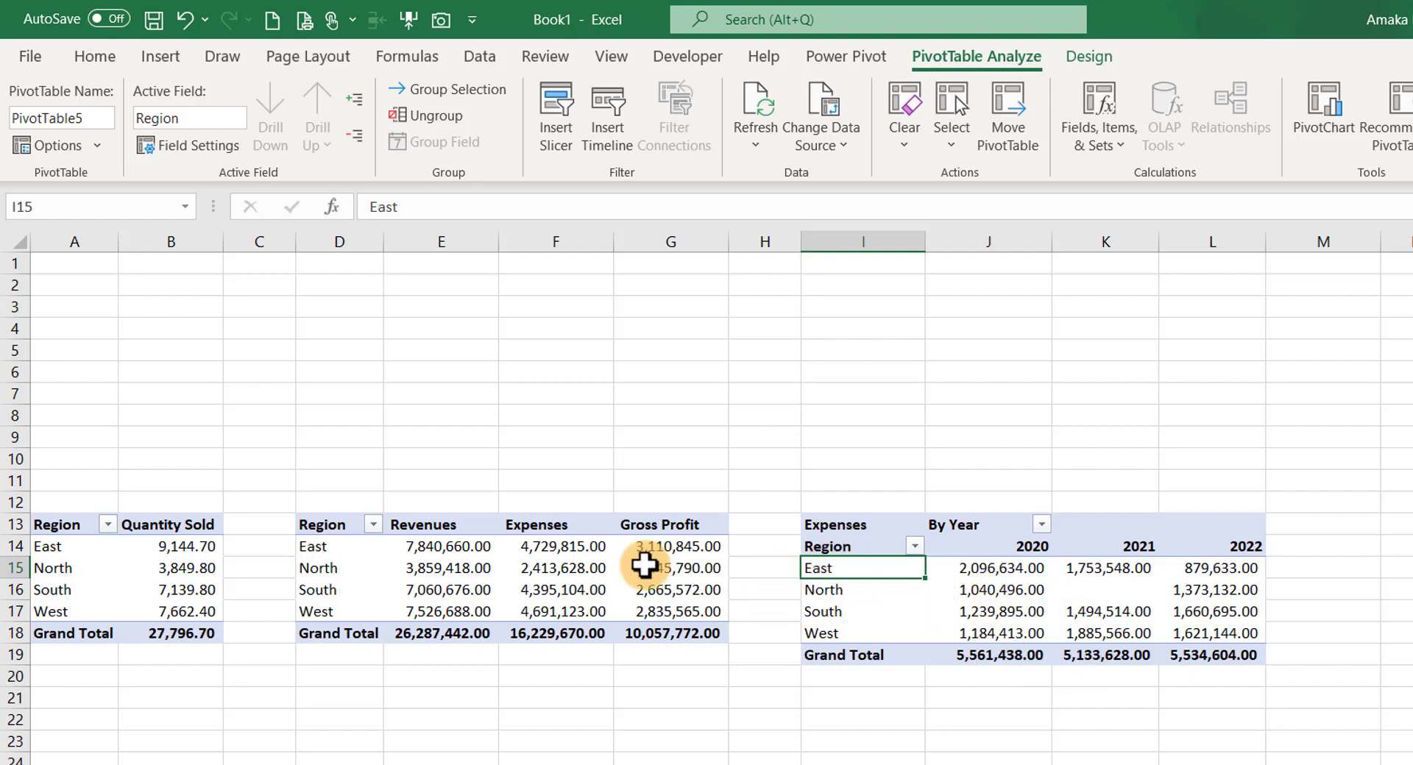
Insert Year and Product slicers for the revenues, expenses and gross profit PivotTable
left_click(537, 585)
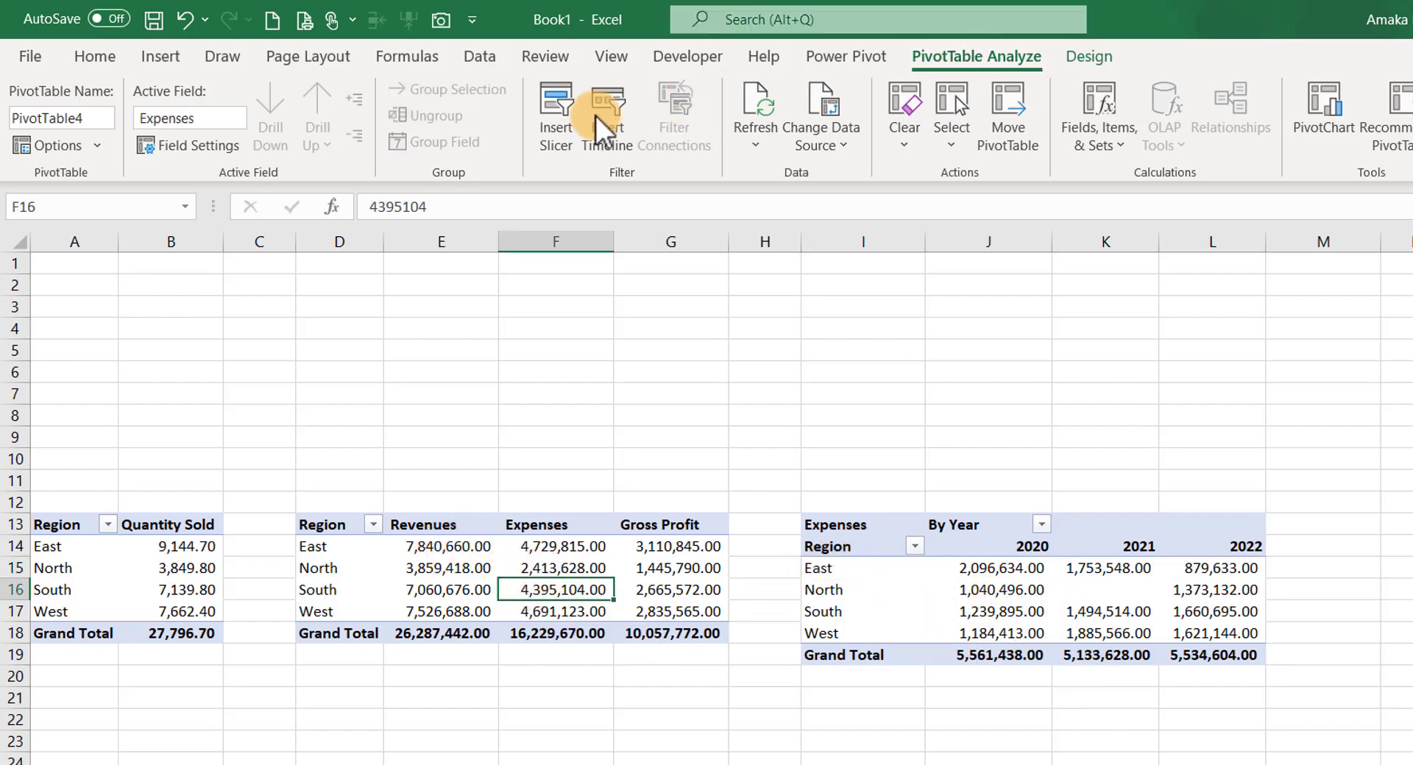
left_click(557, 117)
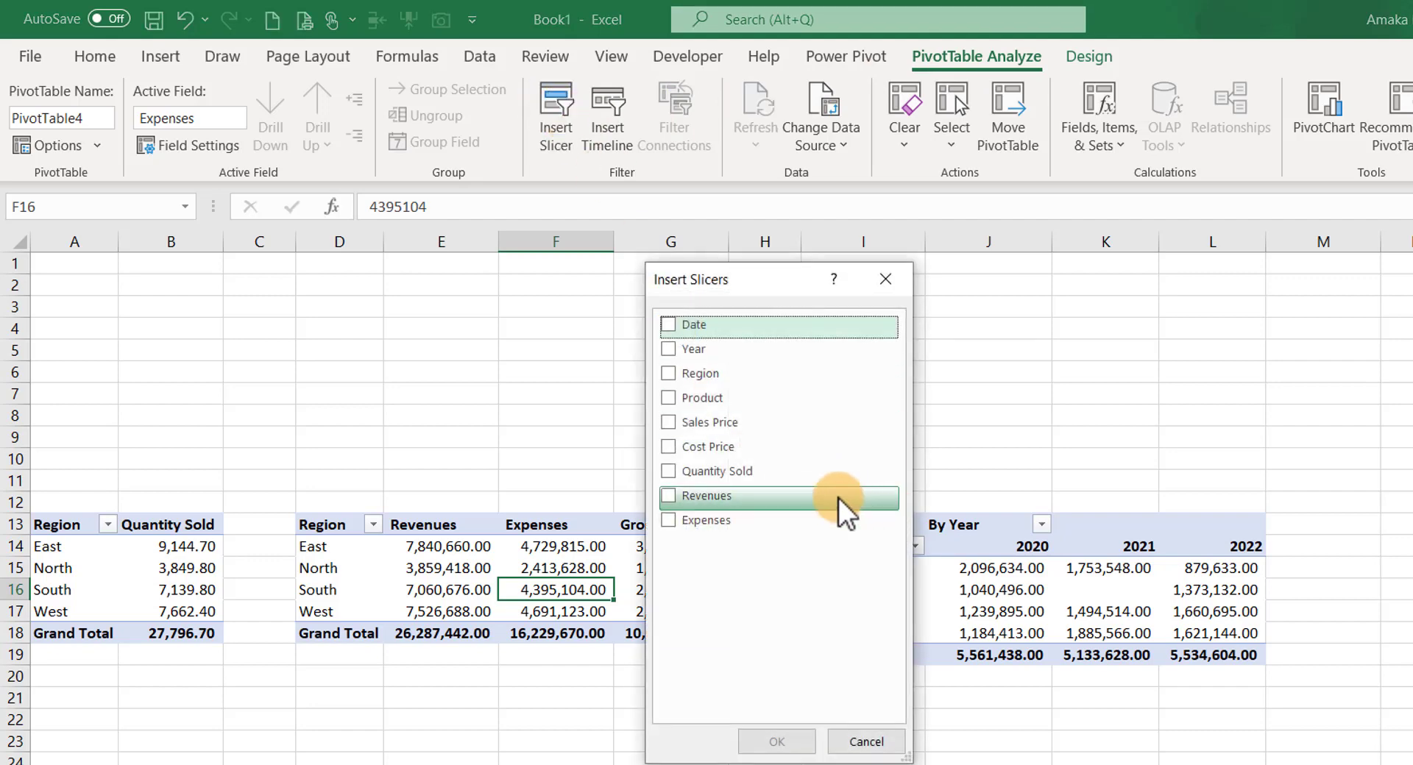
left_click(668, 350)
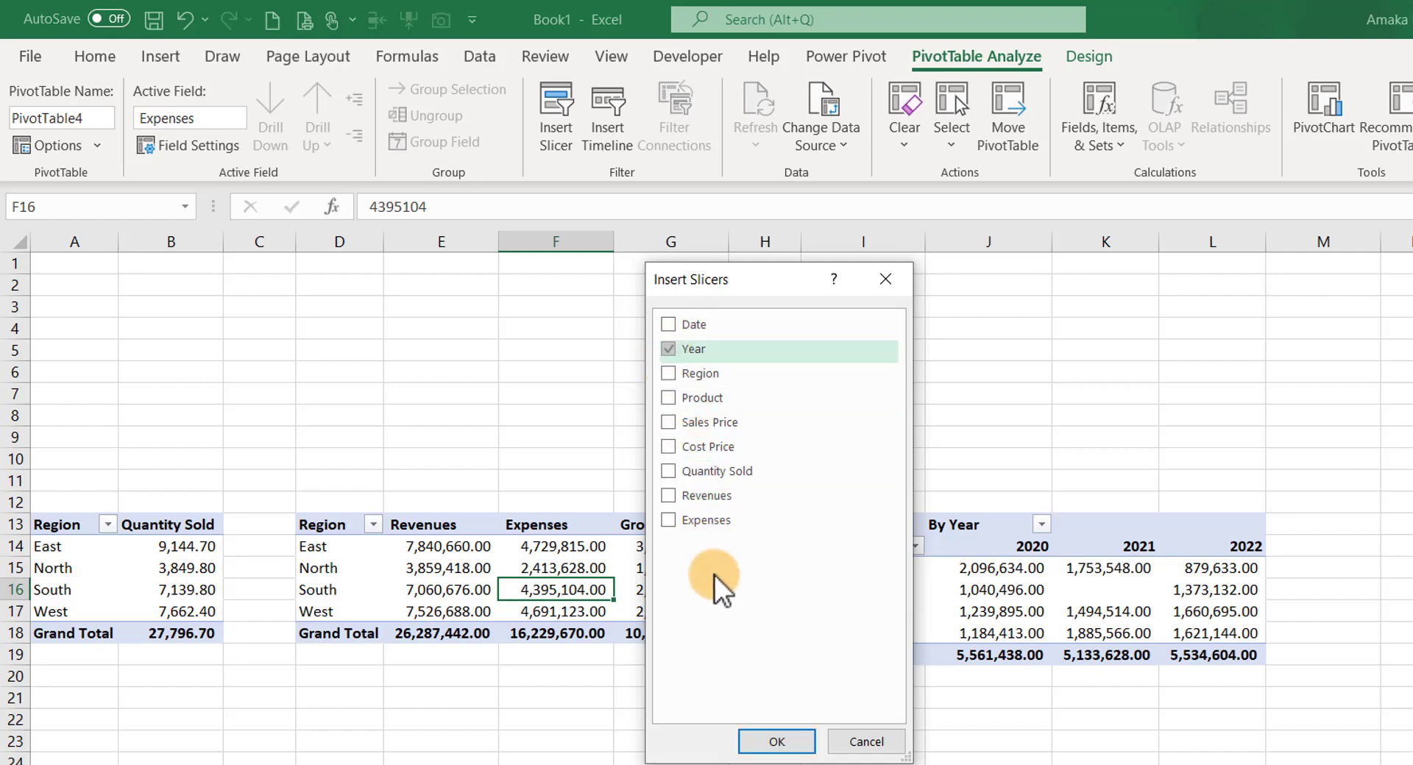
left_click(668, 398)
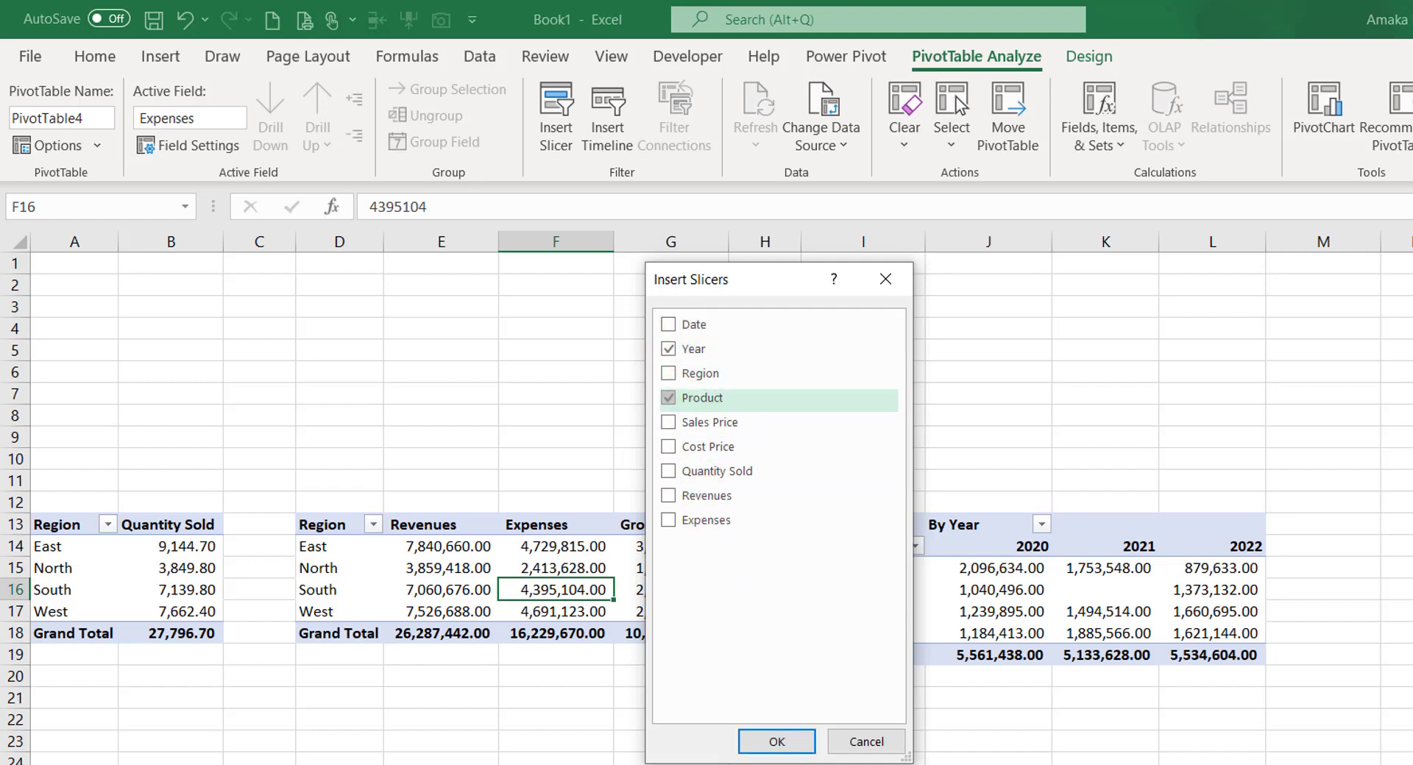
left_click(775, 741)
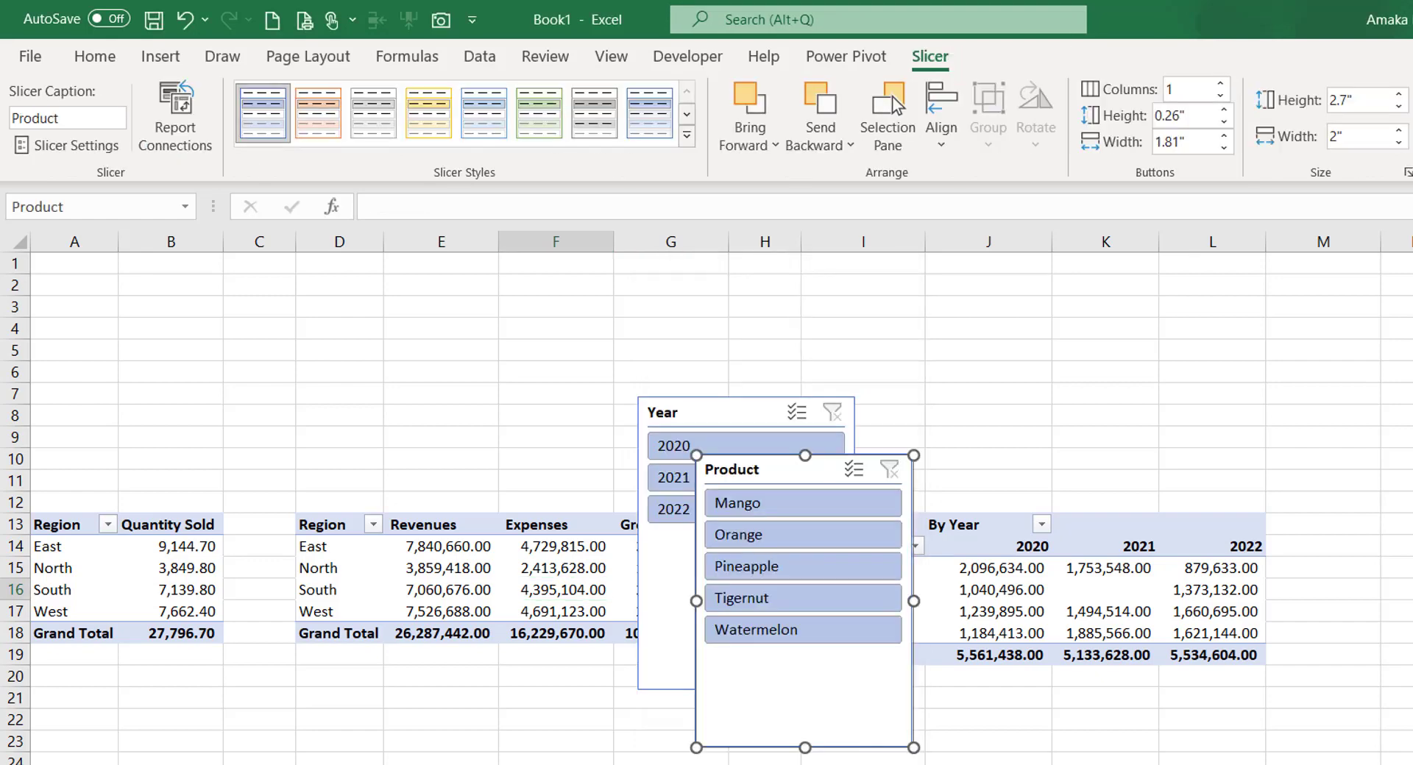
Move the Product slicer up over columns A to C, starting near row 2, and arrange its buttons in 3 columns
left_click_drag(774, 481, 137, 317)
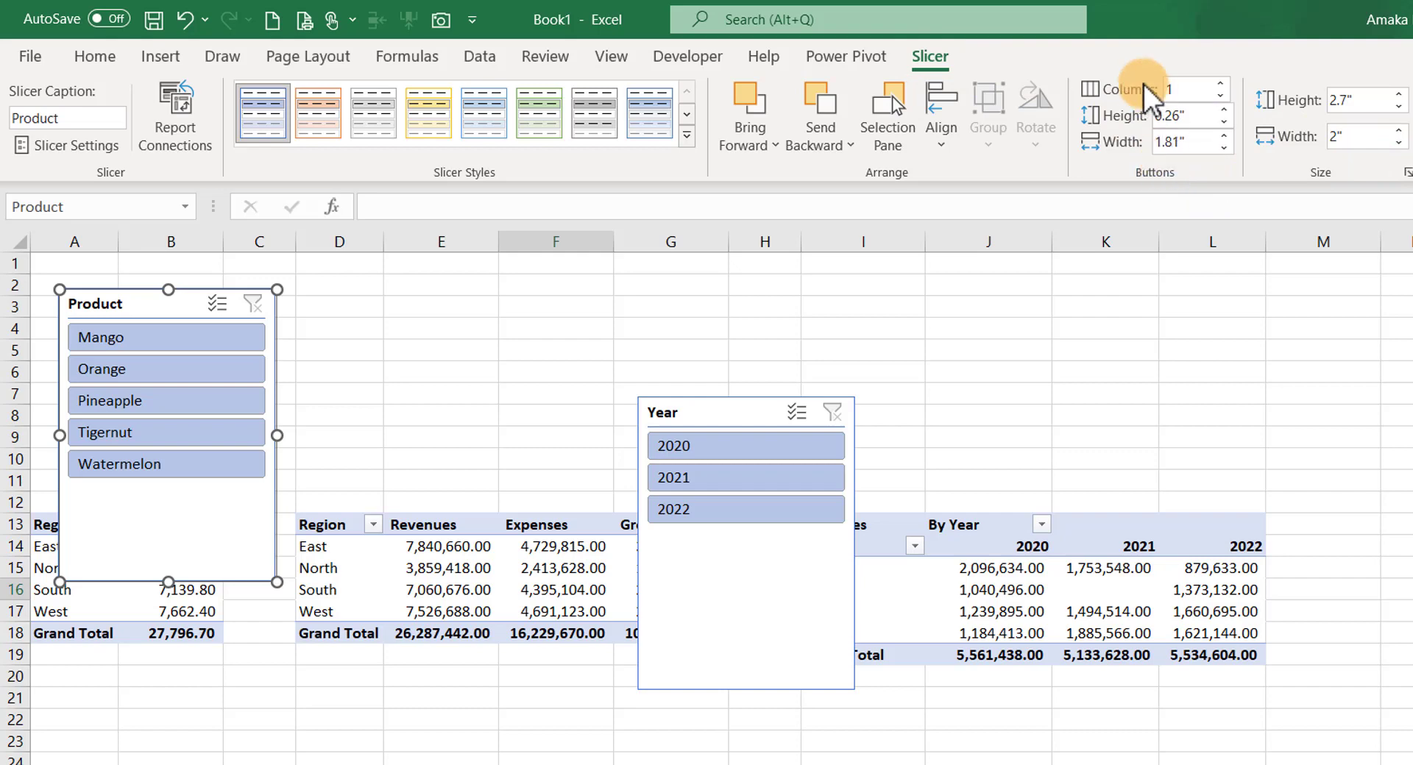
left_click(1222, 87)
left_click(1222, 87)
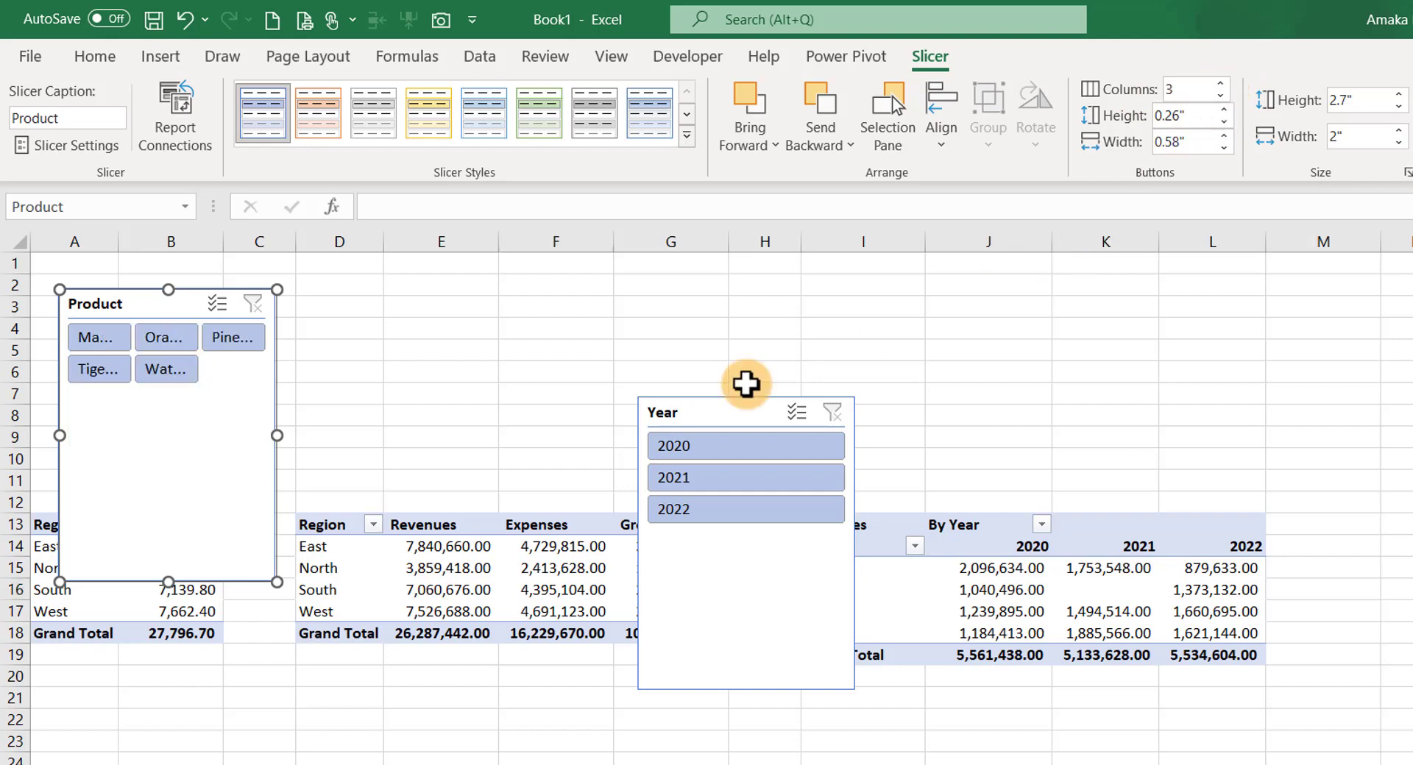
Resize the Product slicer to about 6.34" wide by 1.05" high and position it over columns B to H from row 2
left_click_drag(273, 437, 748, 254)
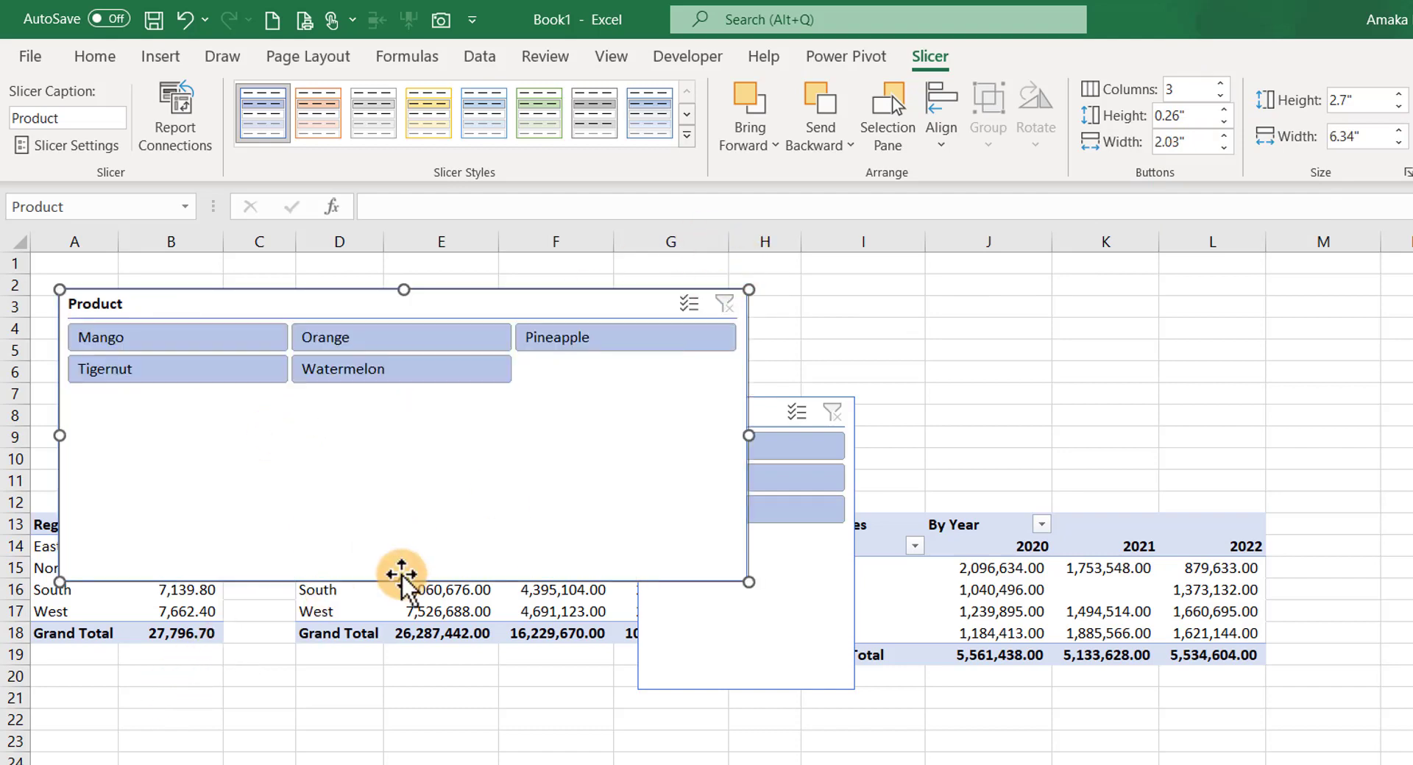
left_click_drag(403, 582, 460, 403)
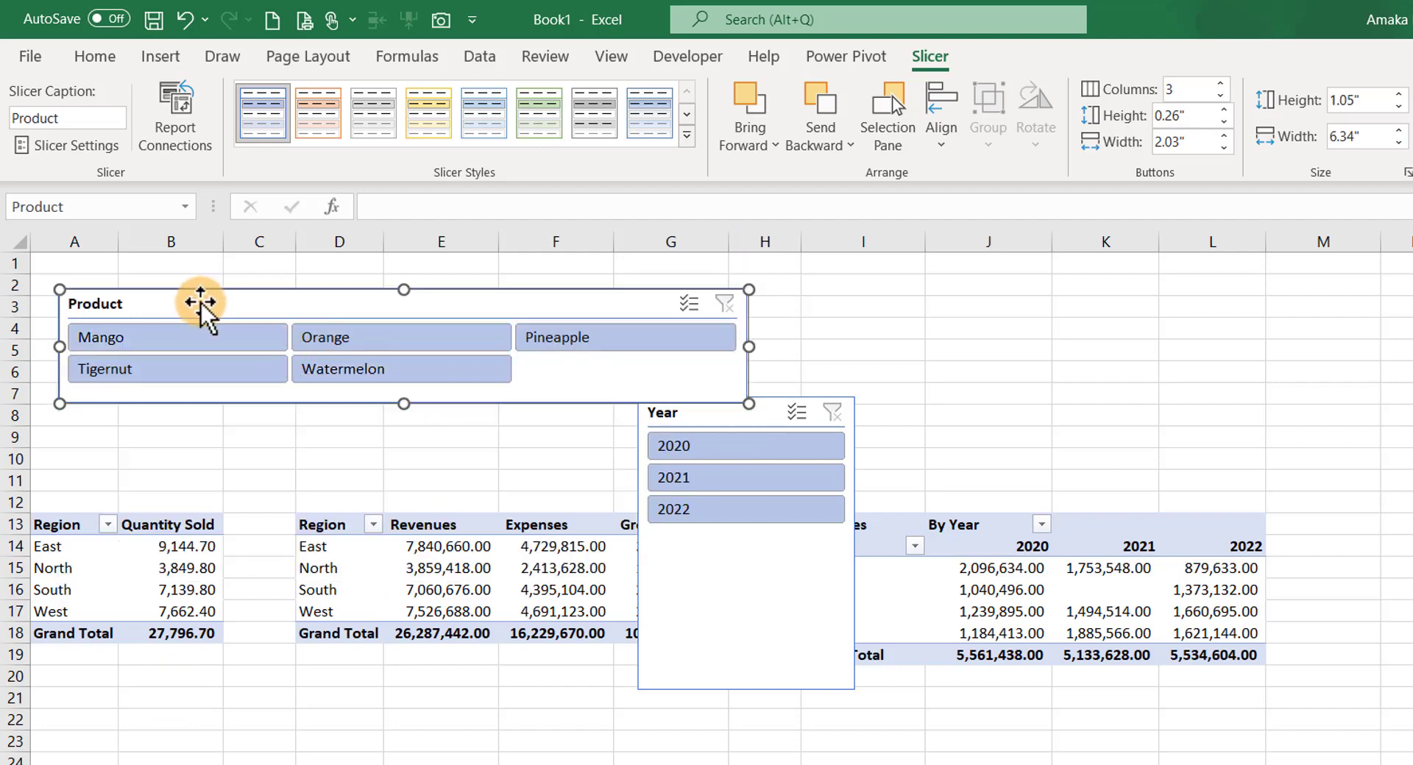
left_click_drag(193, 291, 255, 281)
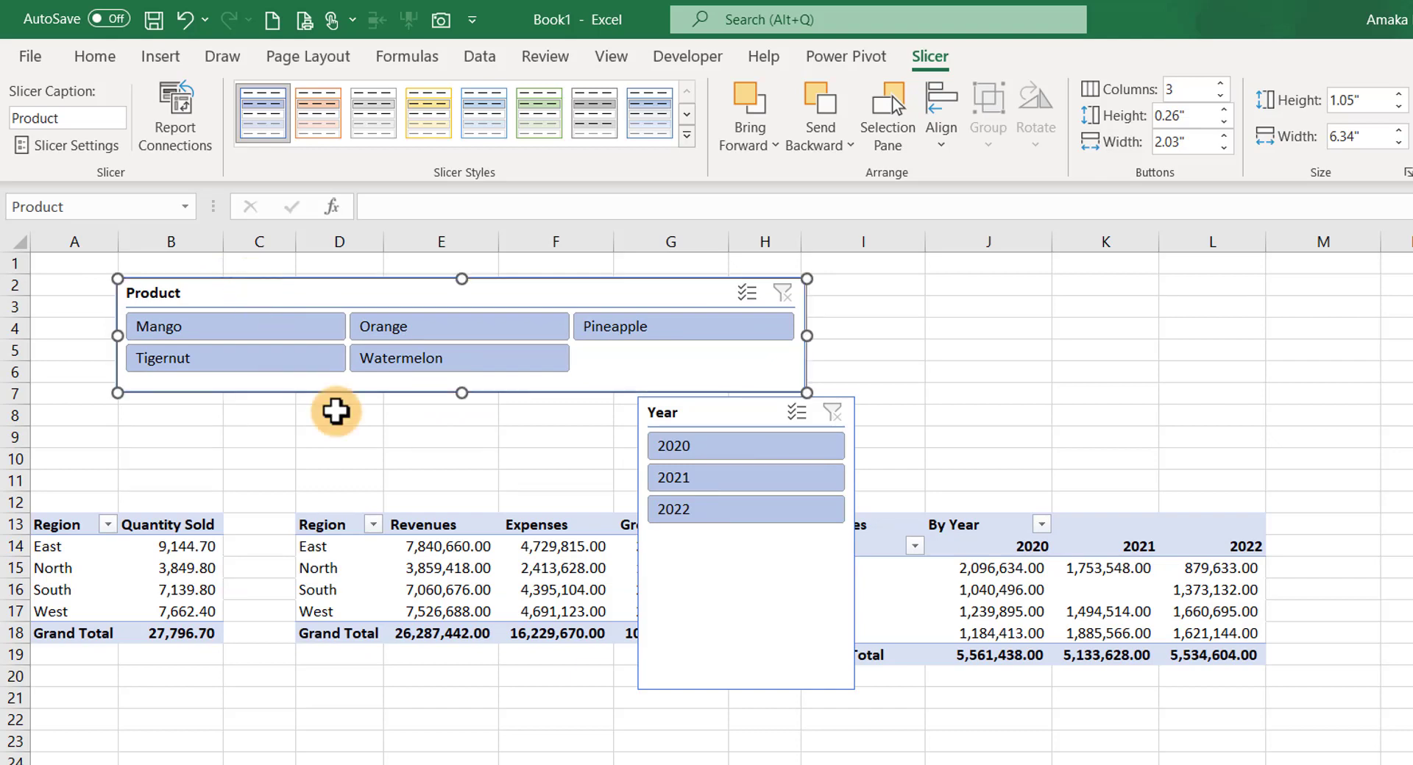
Arrange the Year slicer's buttons in 3 columns
left_click(747, 592)
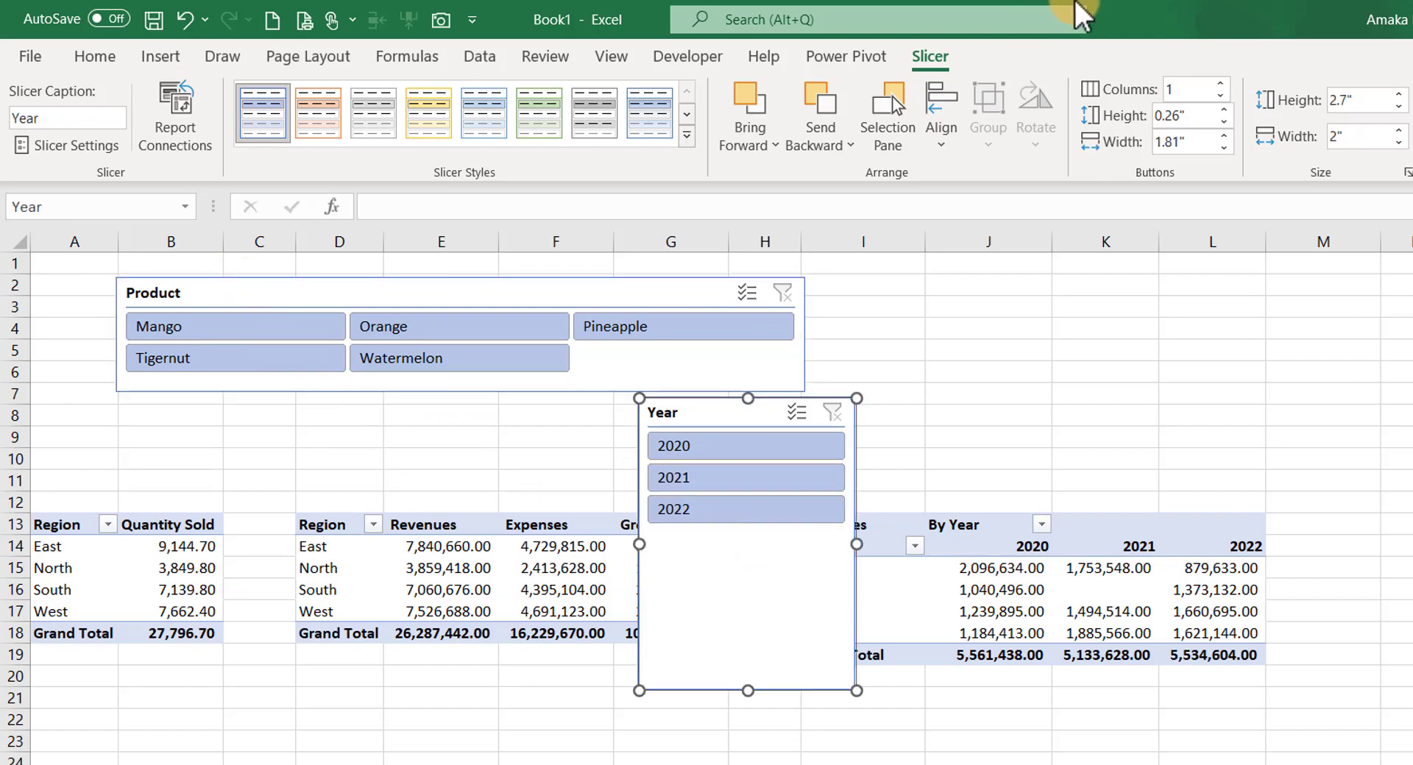
left_click(1223, 84)
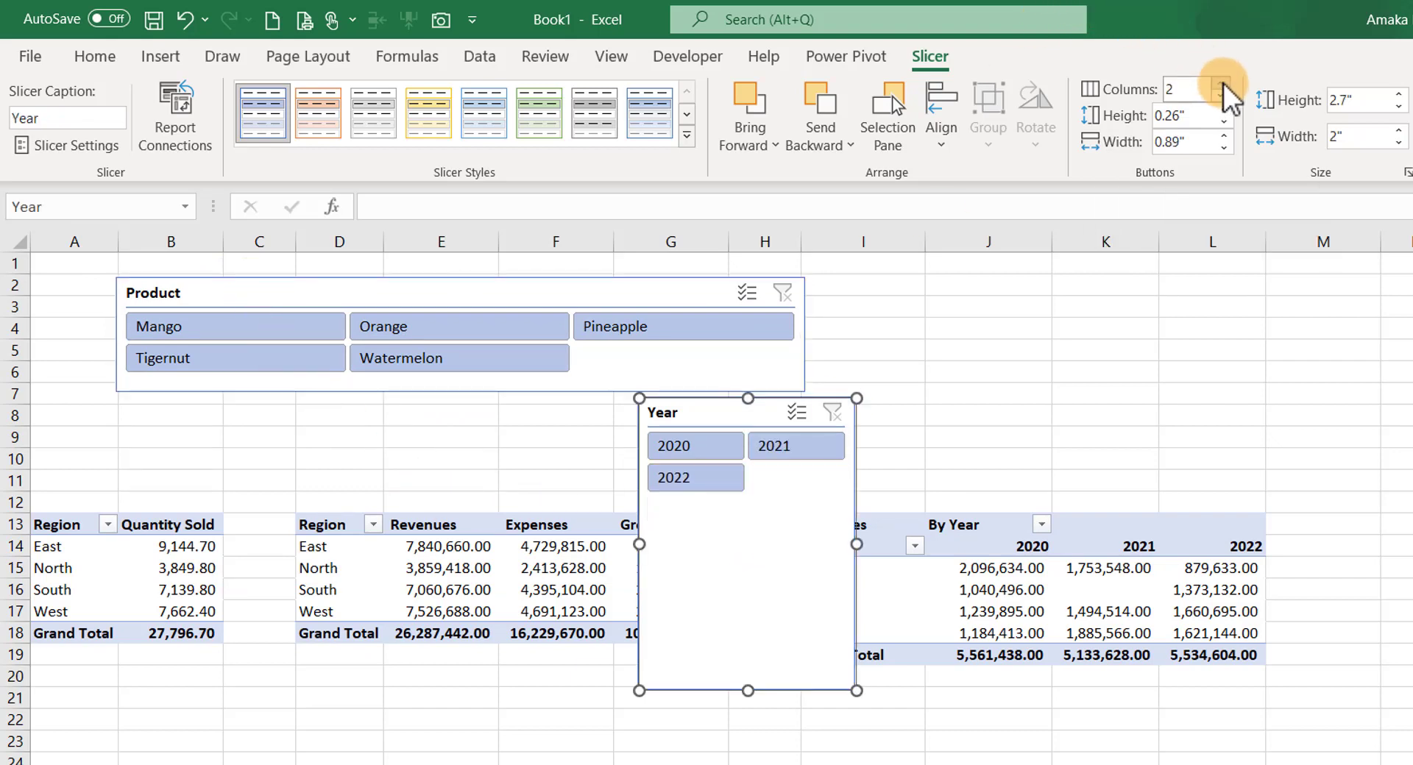
left_click(1222, 84)
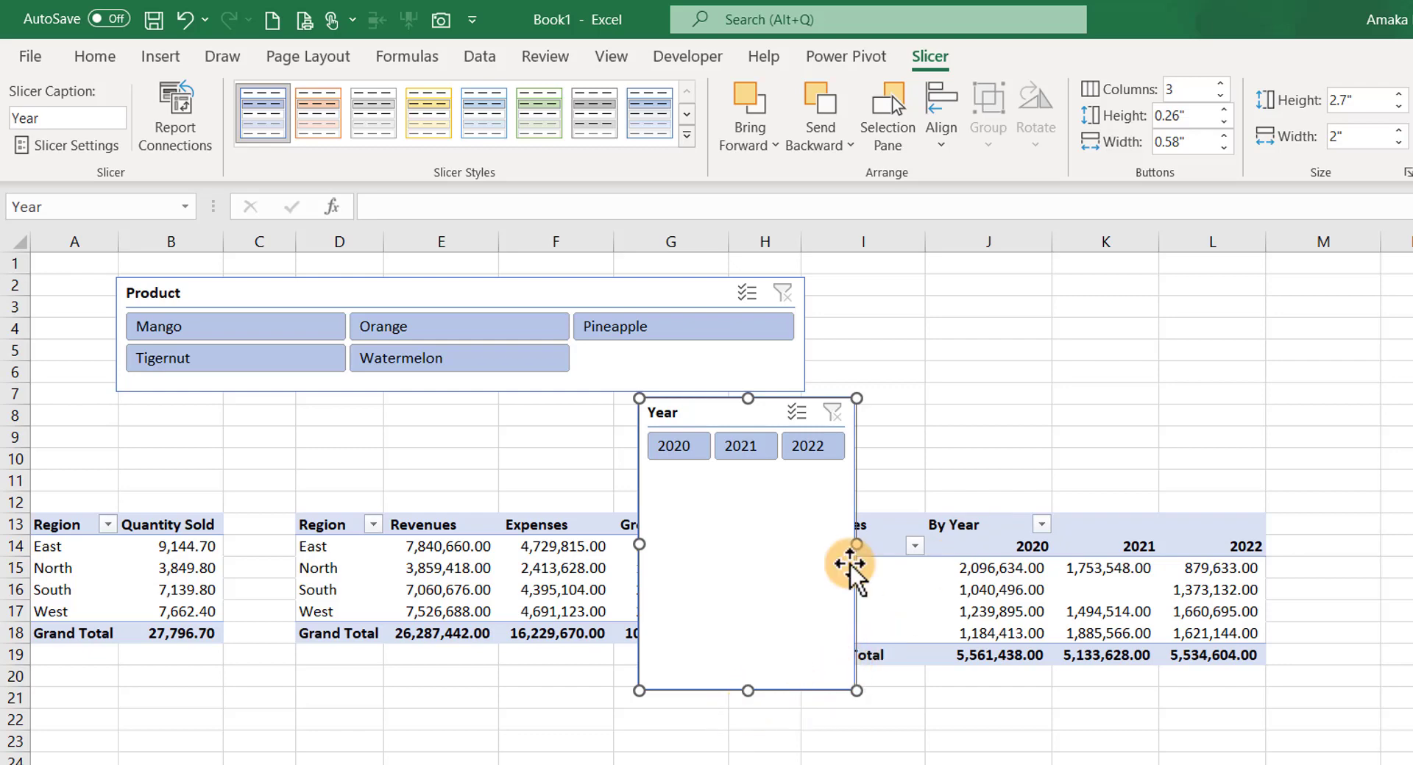
Resize the Year slicer to about 4.85" wide by 0.85" high and place it directly below the Product slicer, starting at column B
left_click_drag(856, 548, 1165, 368)
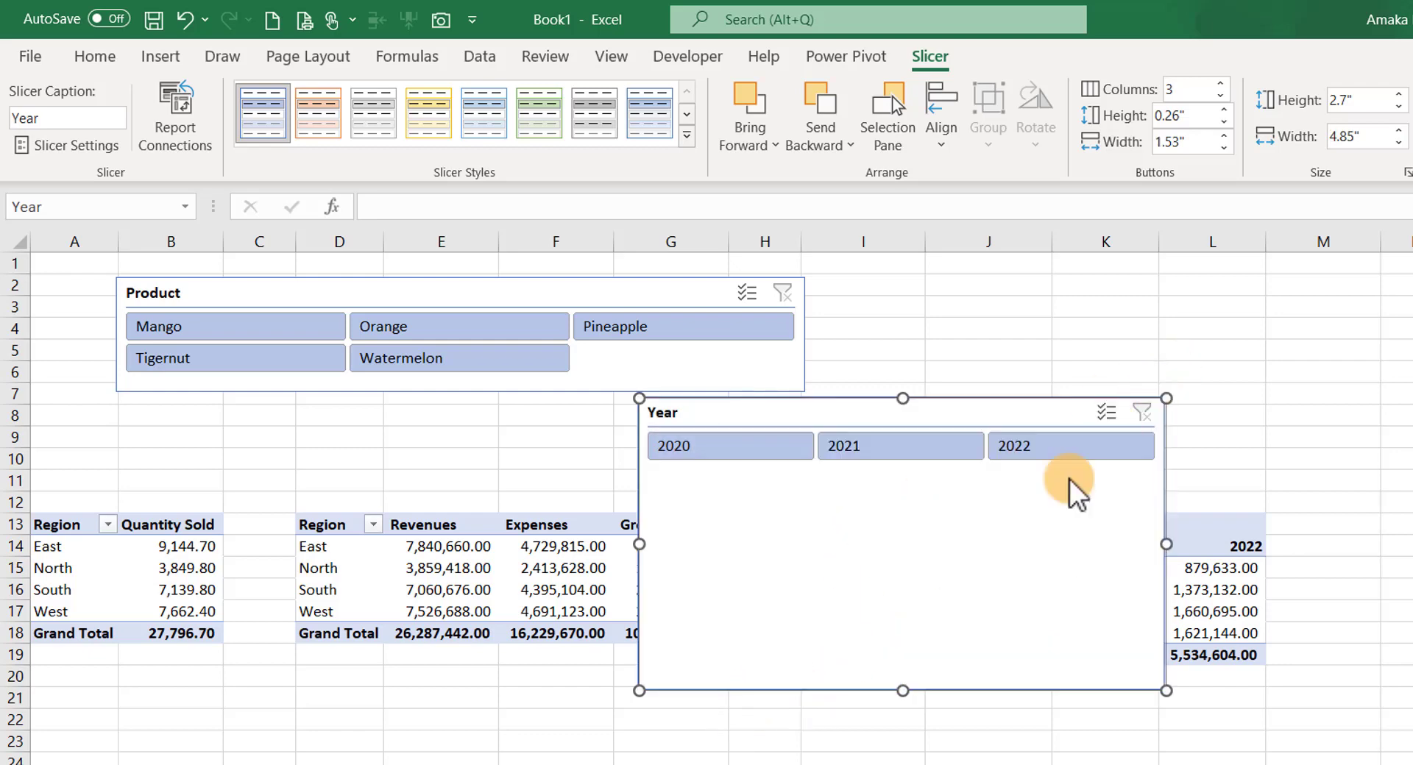
left_click_drag(904, 692, 899, 492)
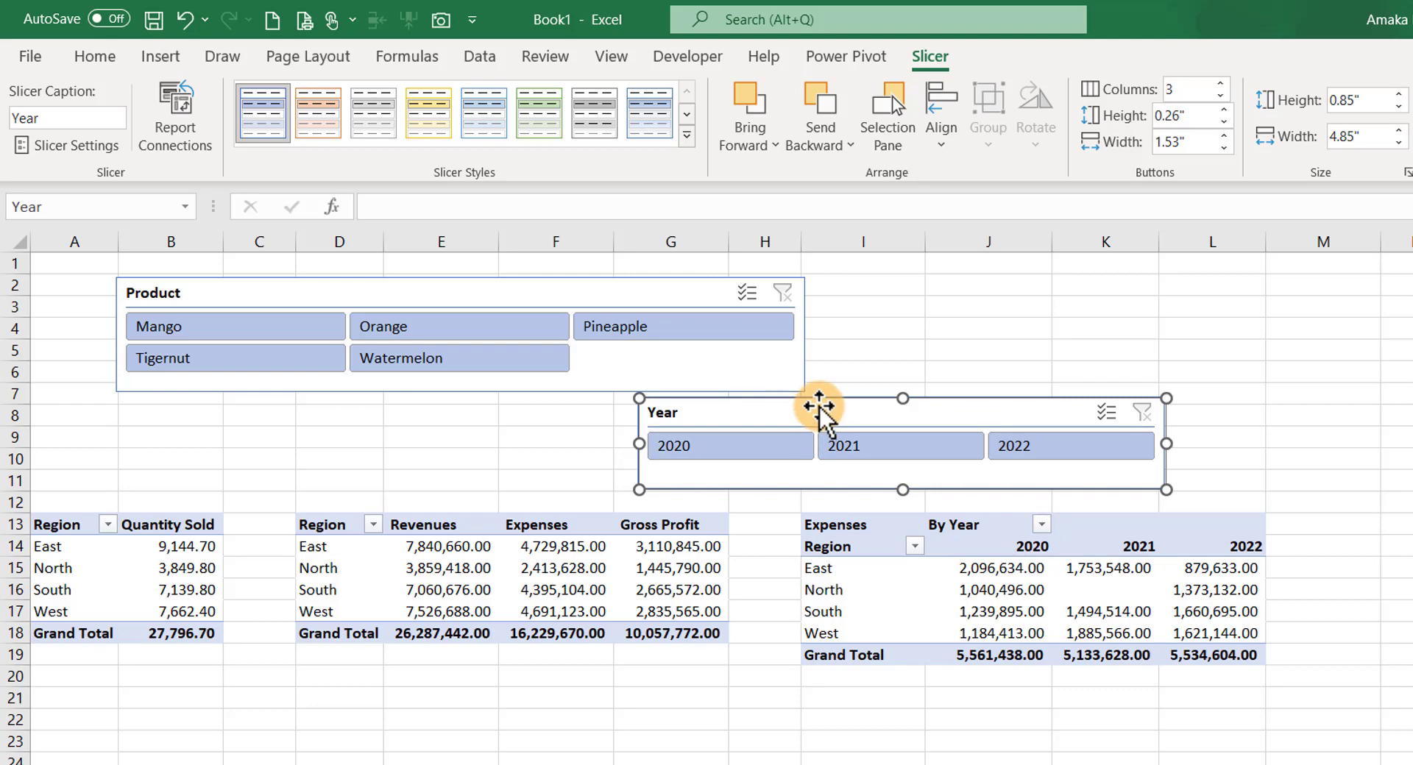
left_click_drag(819, 406, 301, 419)
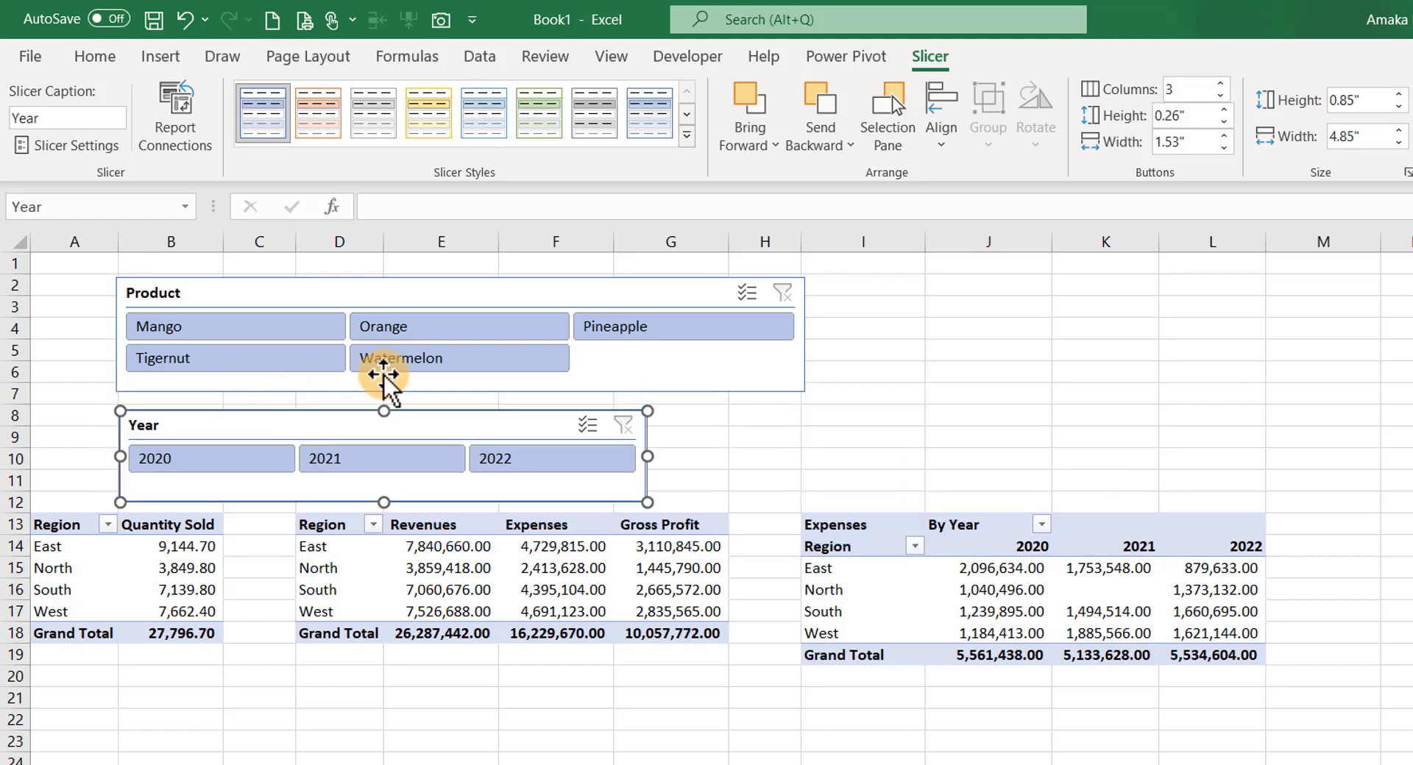
left_click(883, 460)
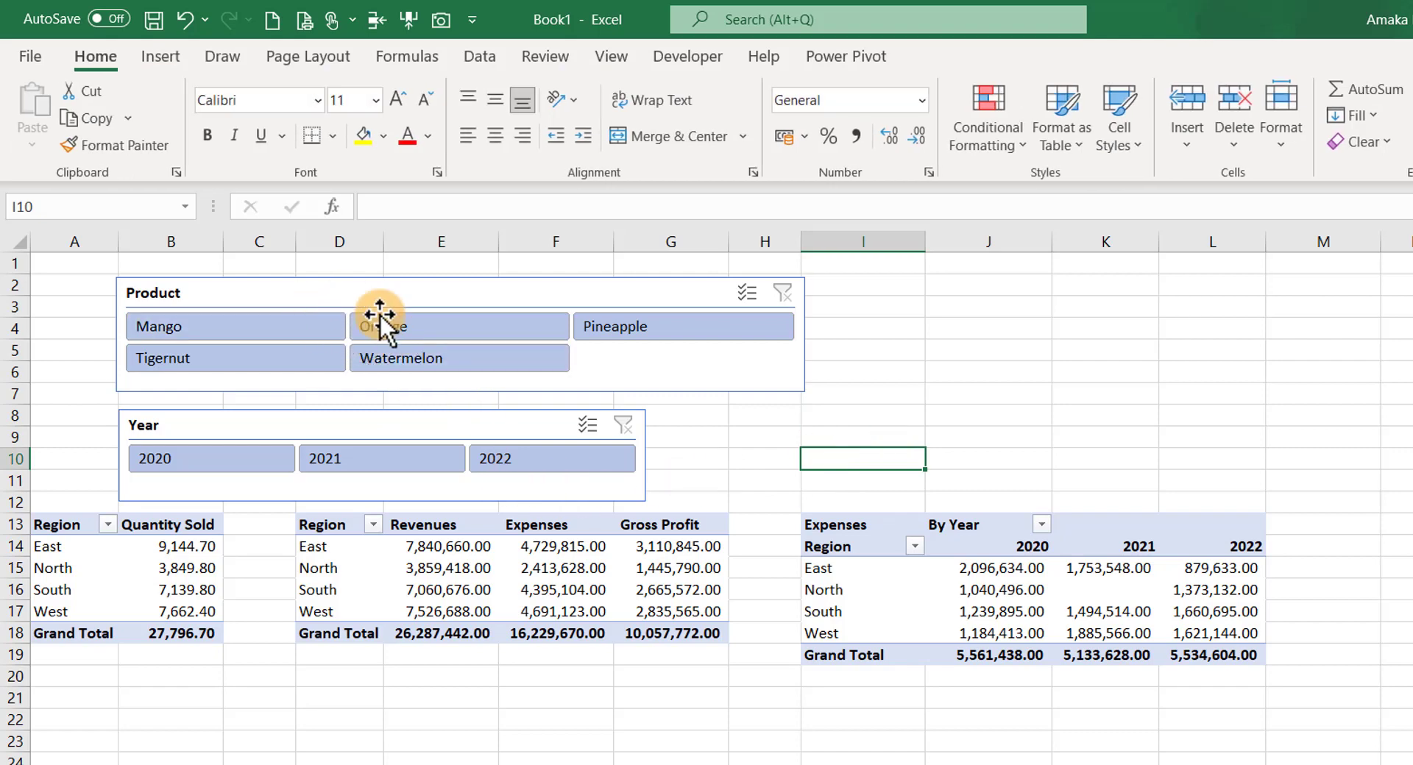
Test the slicers by selecting Mango, Orange, Pineapple, Mango and Tigernut in turn, with the year filtered to 2022
left_click(257, 317)
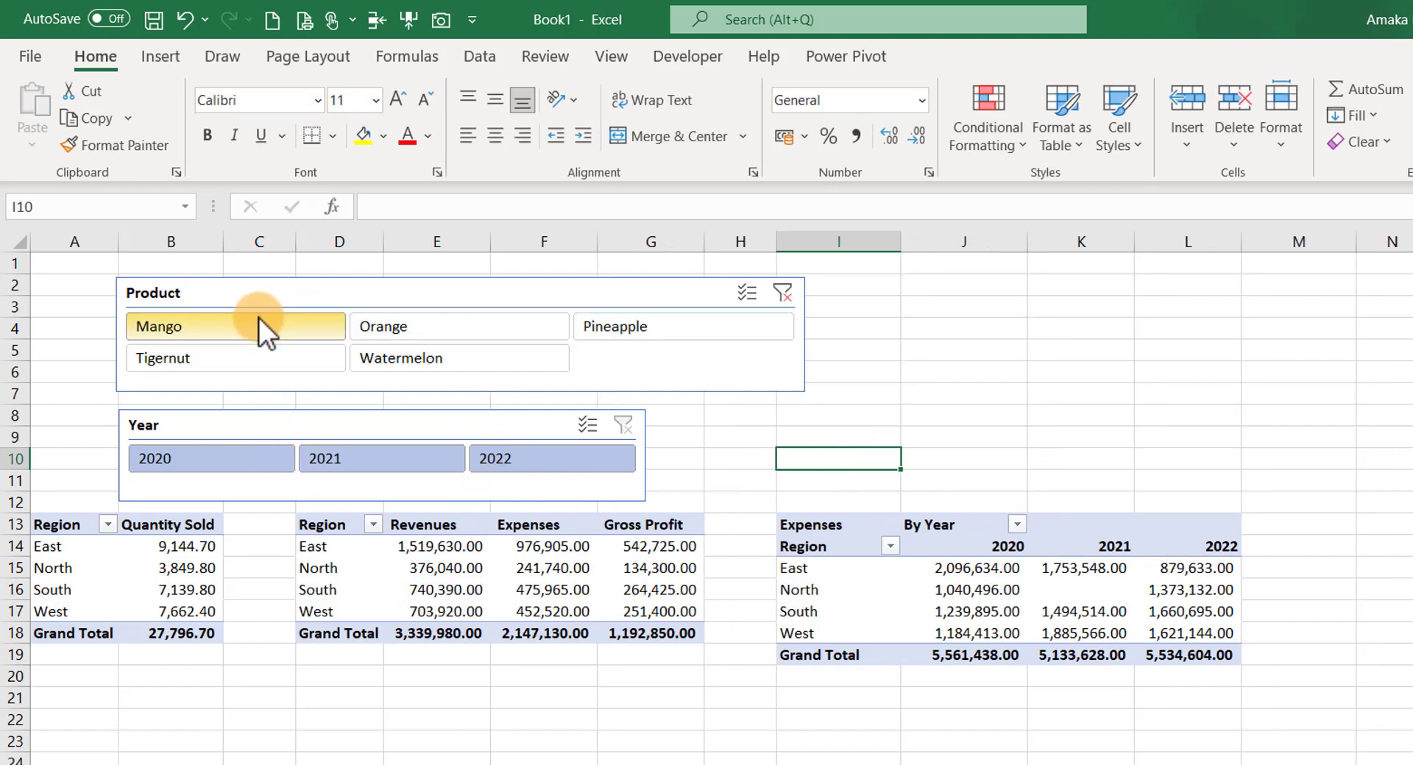
left_click(409, 326)
left_click(552, 459)
left_click(588, 324)
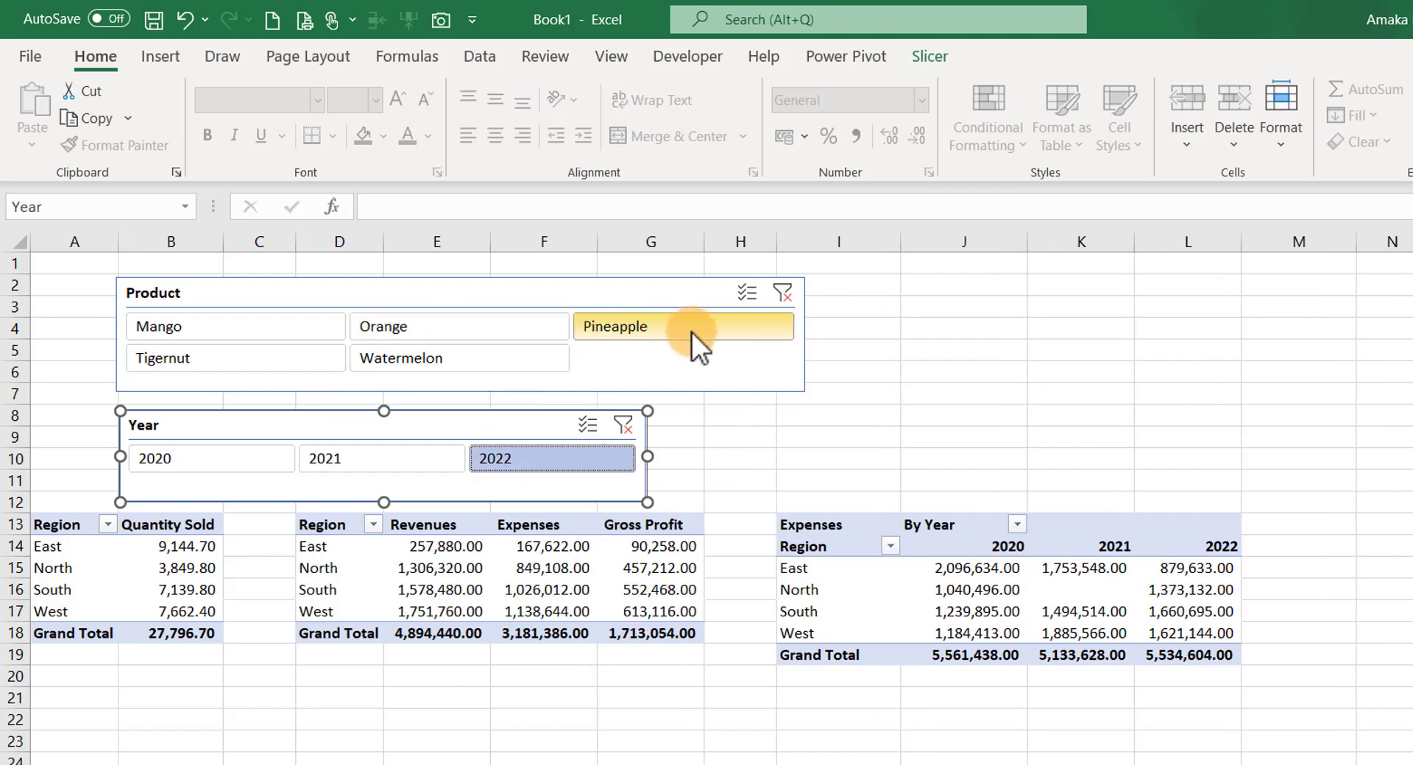
left_click(241, 327)
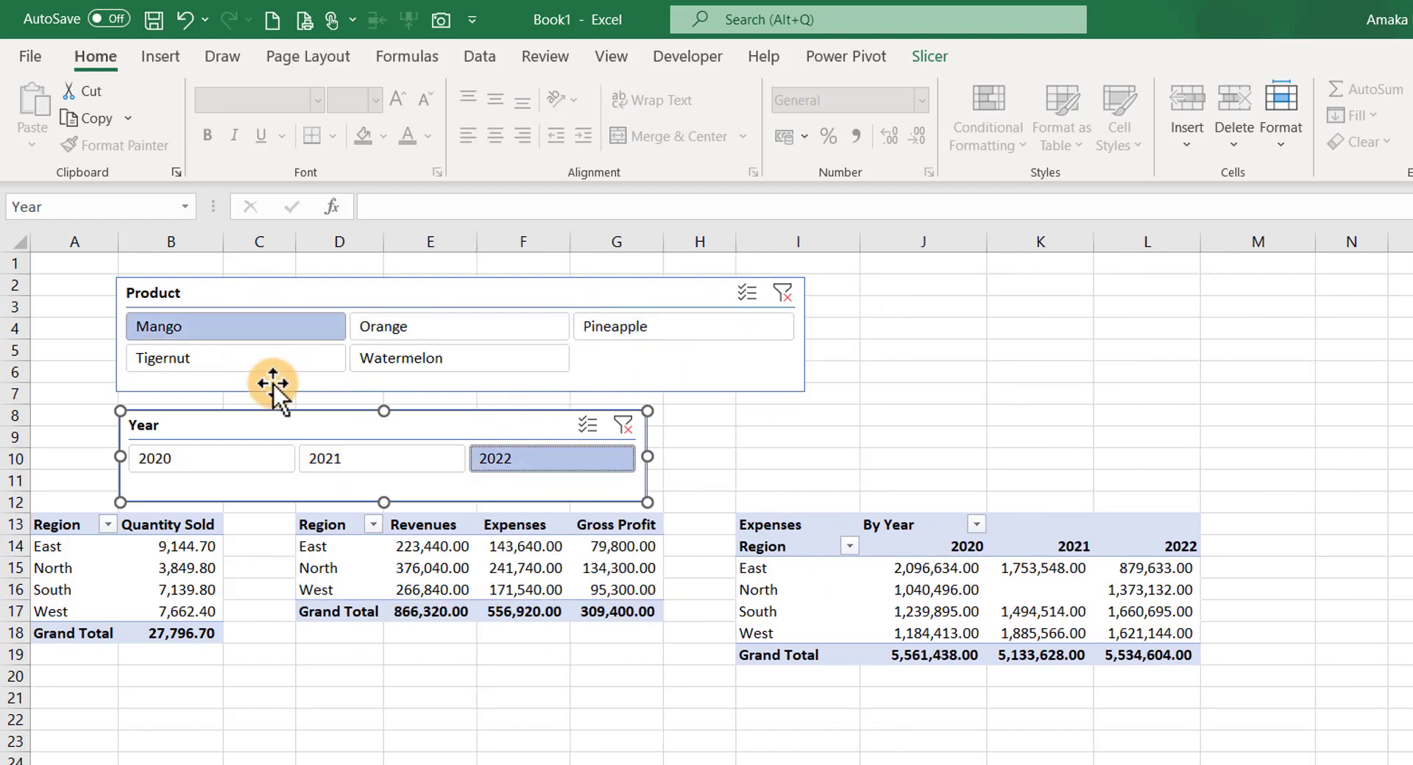
left_click(272, 356)
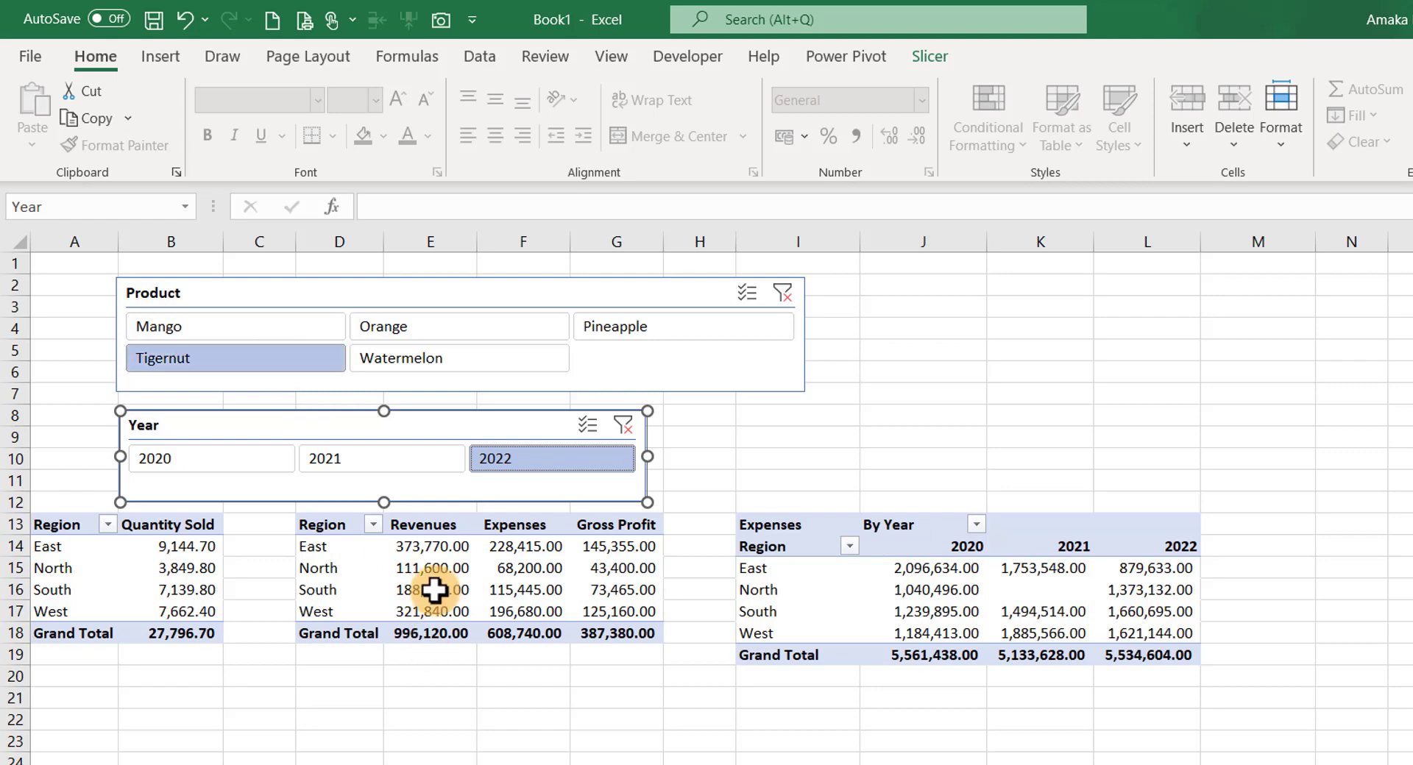
mouse_move(433, 574)
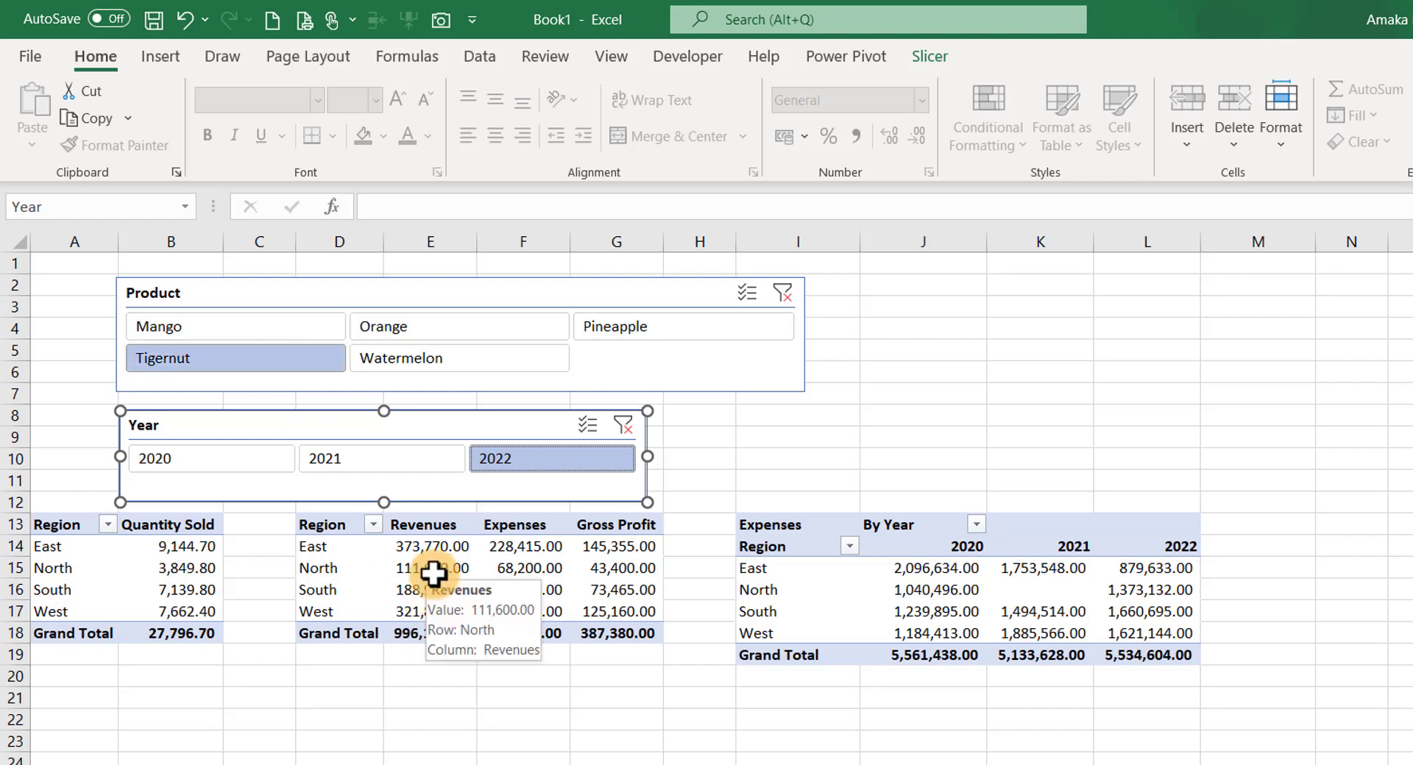
Connect the Product slicer to PivotTable3 and PivotTable5 as well, and test it by filtering to Mango and Orange in turn
left_click(369, 287)
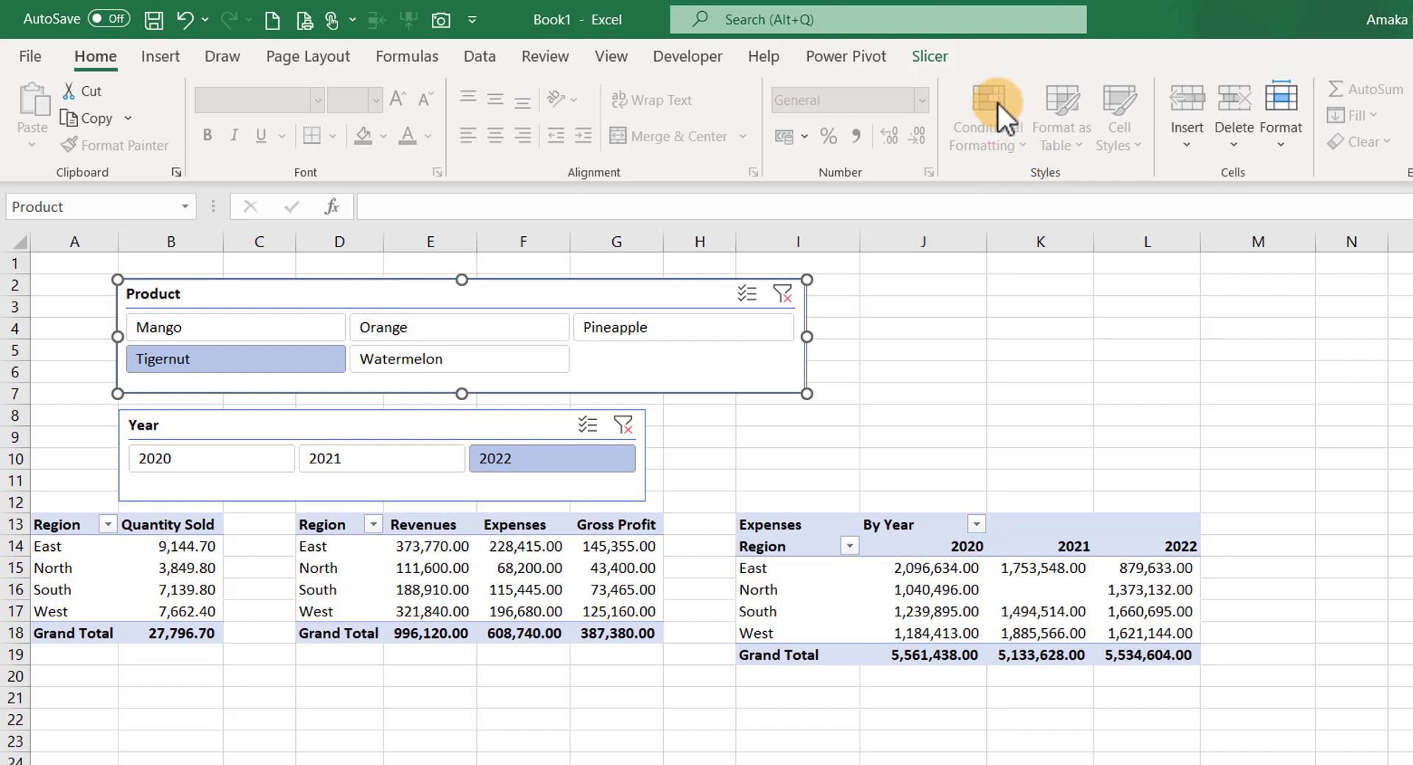
left_click(939, 53)
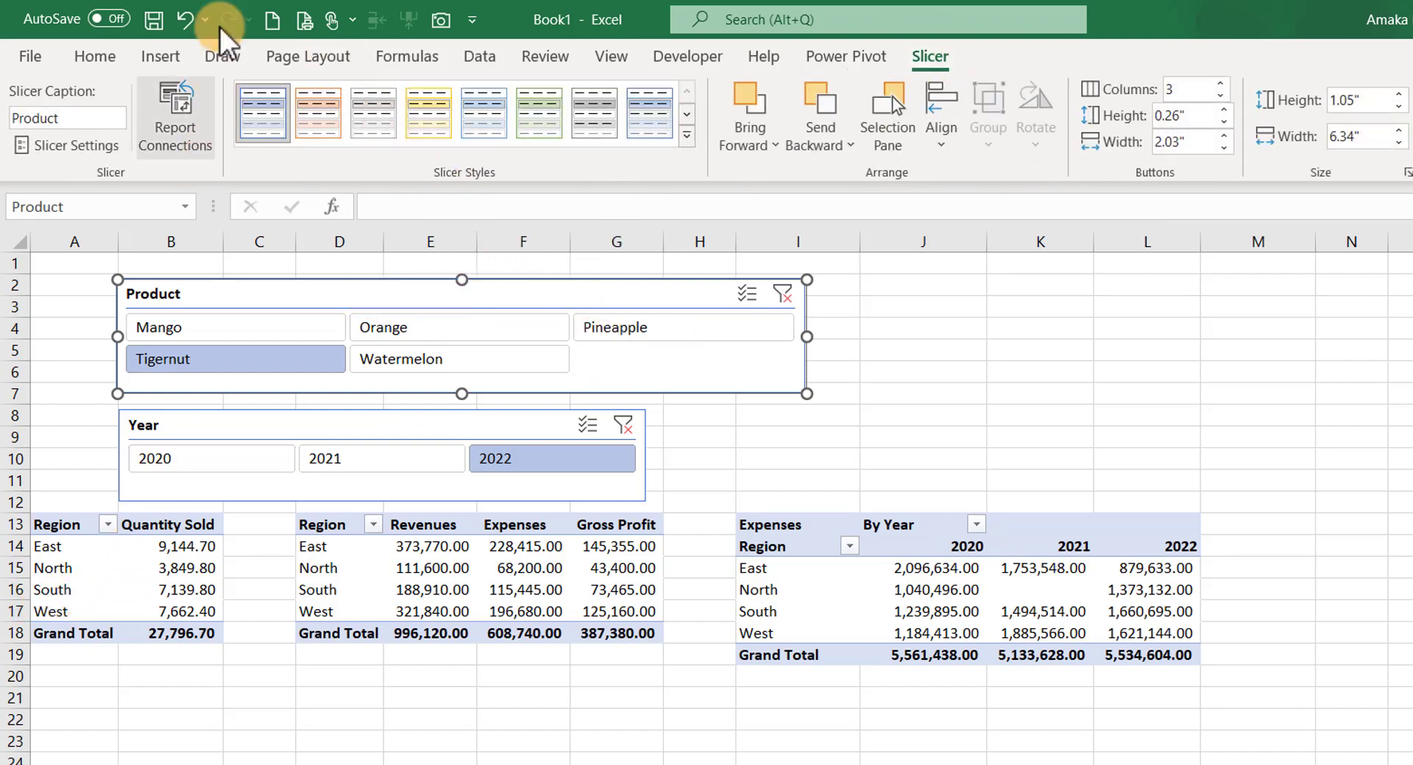
left_click(176, 123)
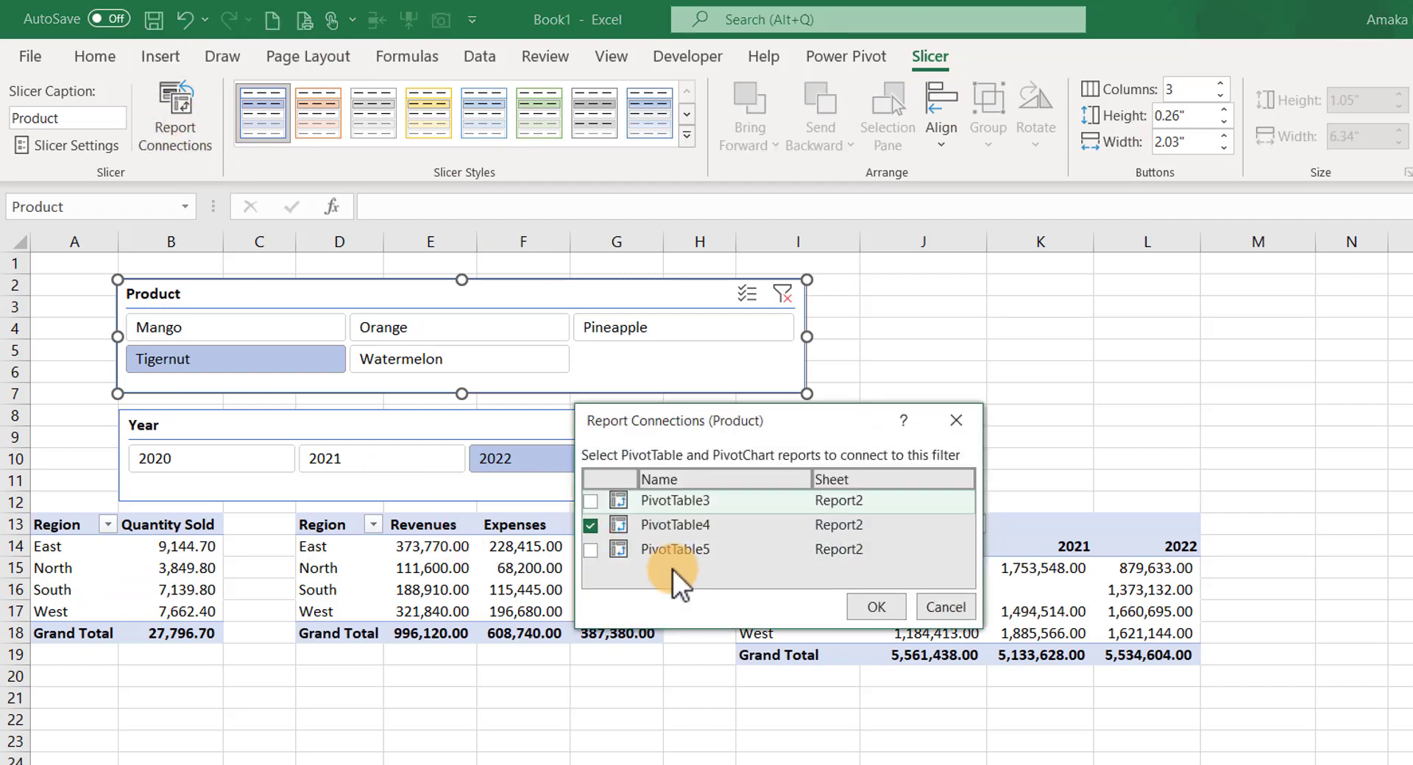
left_click(588, 500)
left_click(592, 551)
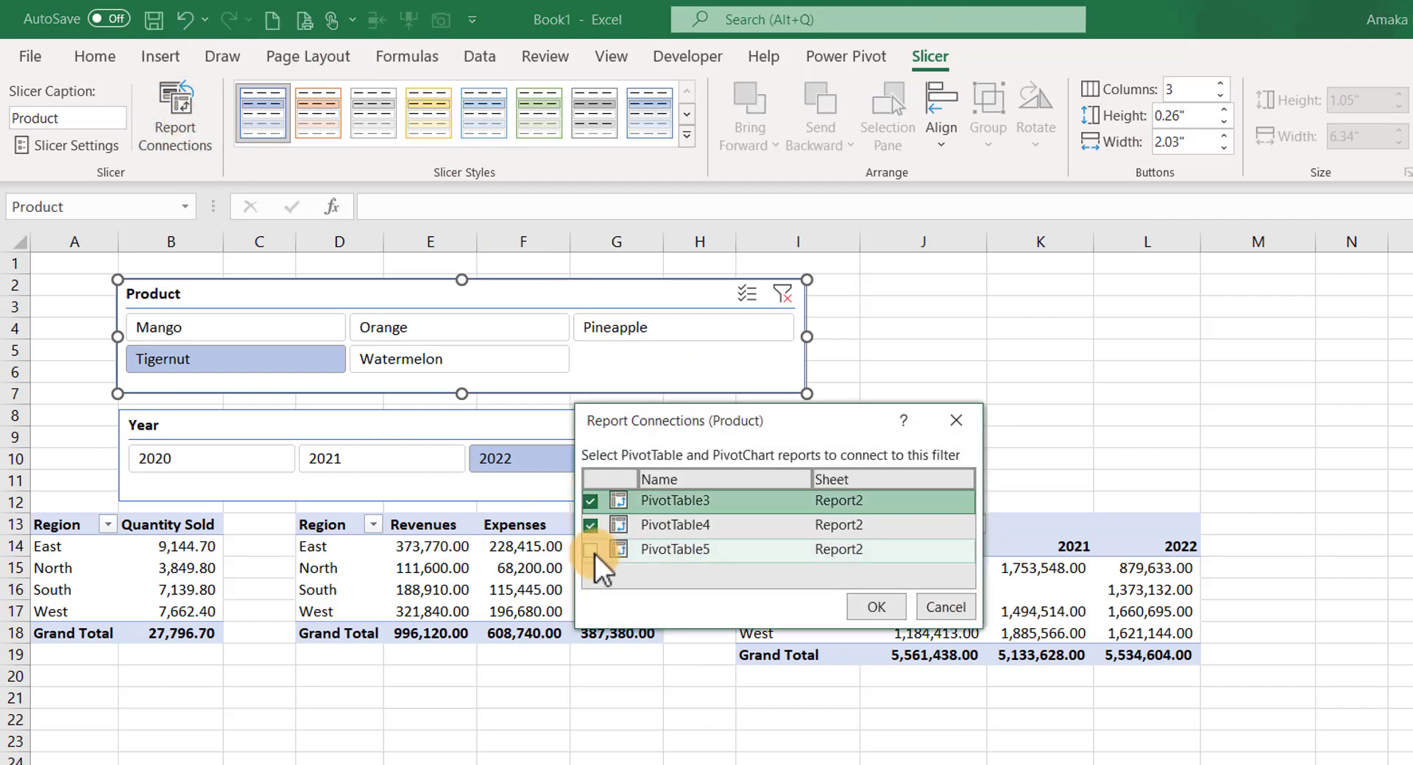
left_click(877, 606)
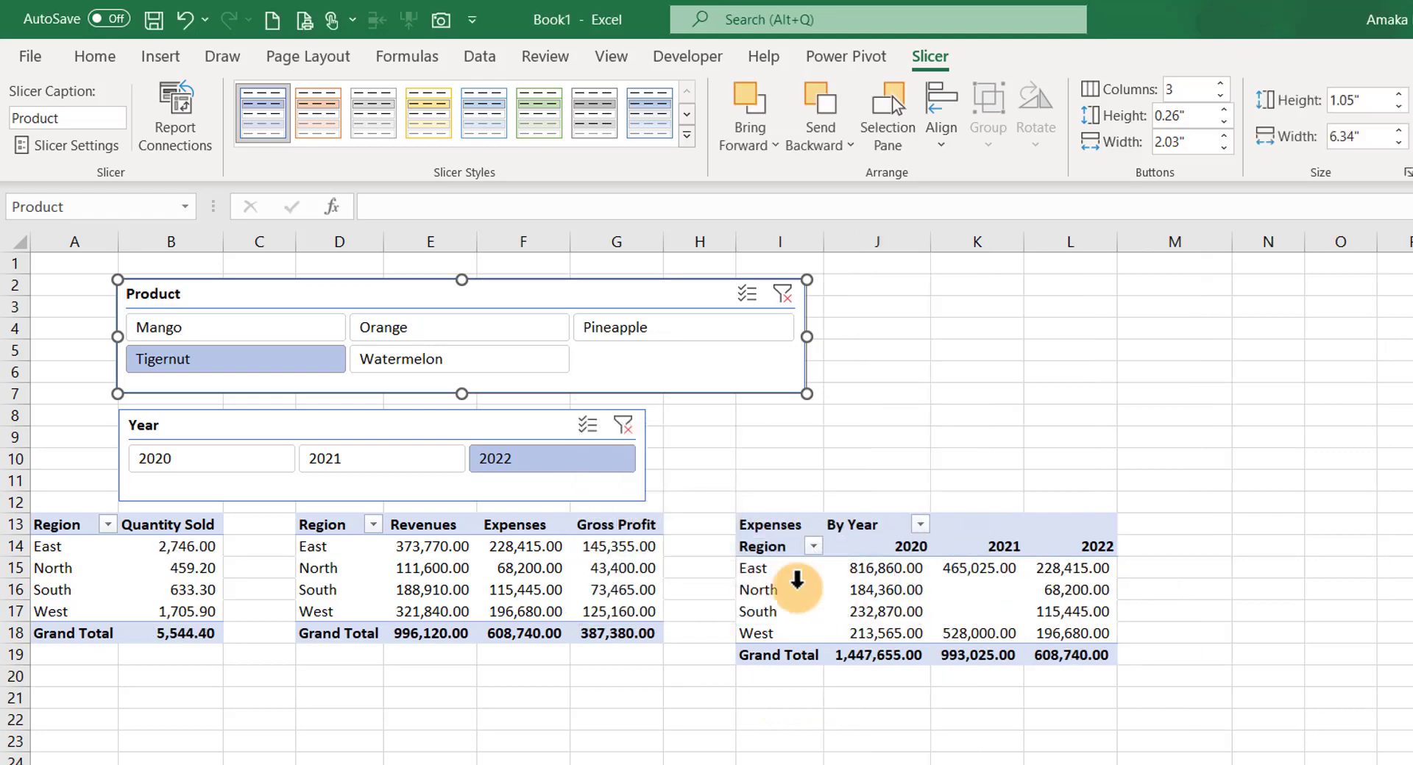
left_click(196, 328)
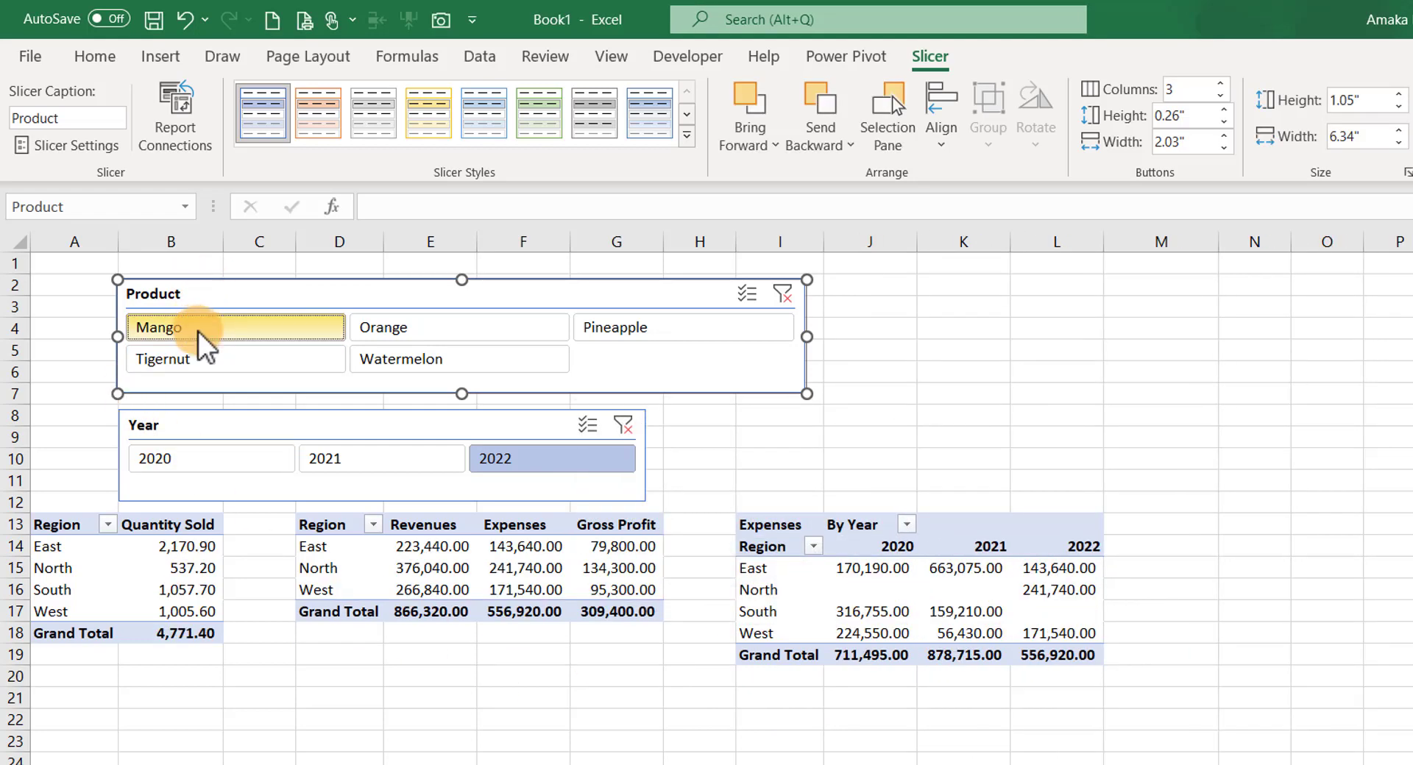
left_click(425, 329)
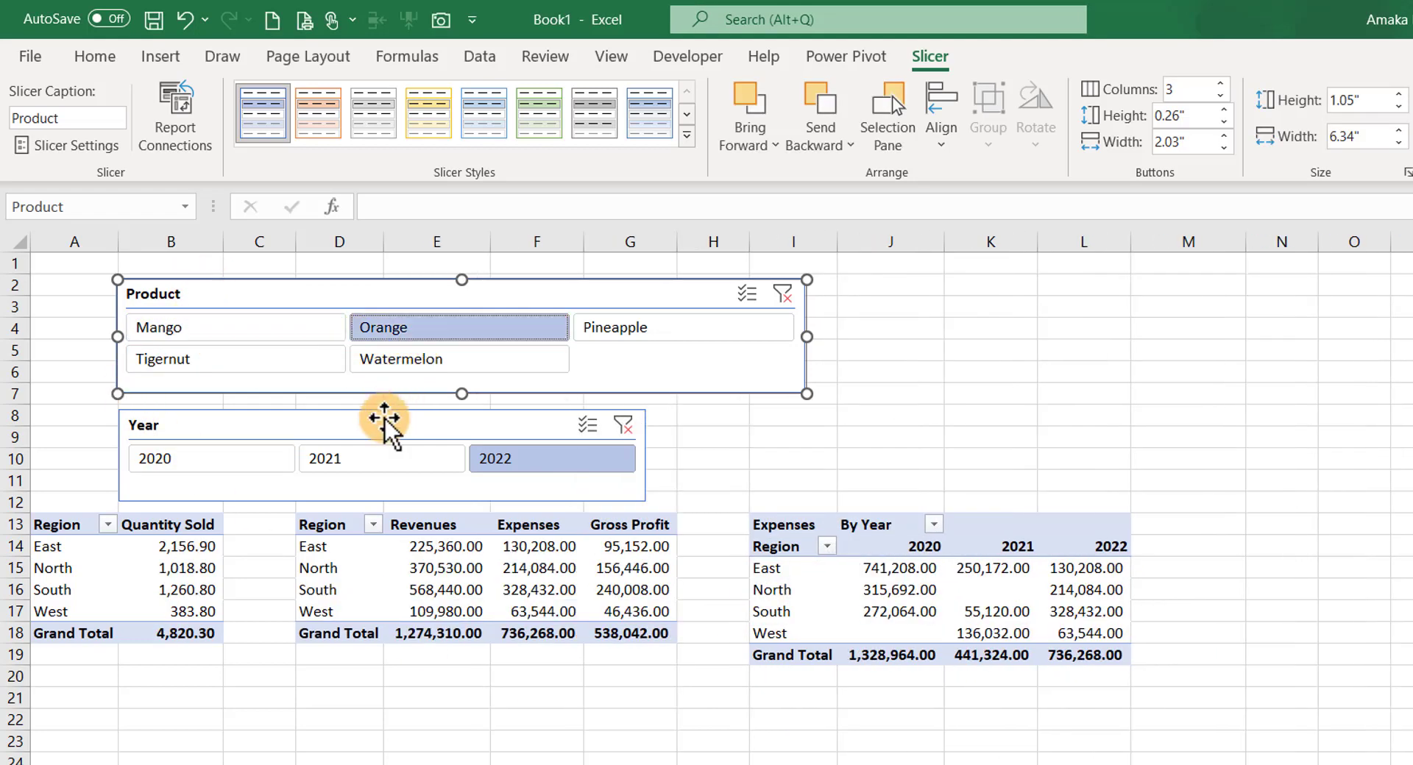
Connect the Year slicer to PivotTable3 and PivotTable5 in addition to PivotTable4
left_click(274, 418)
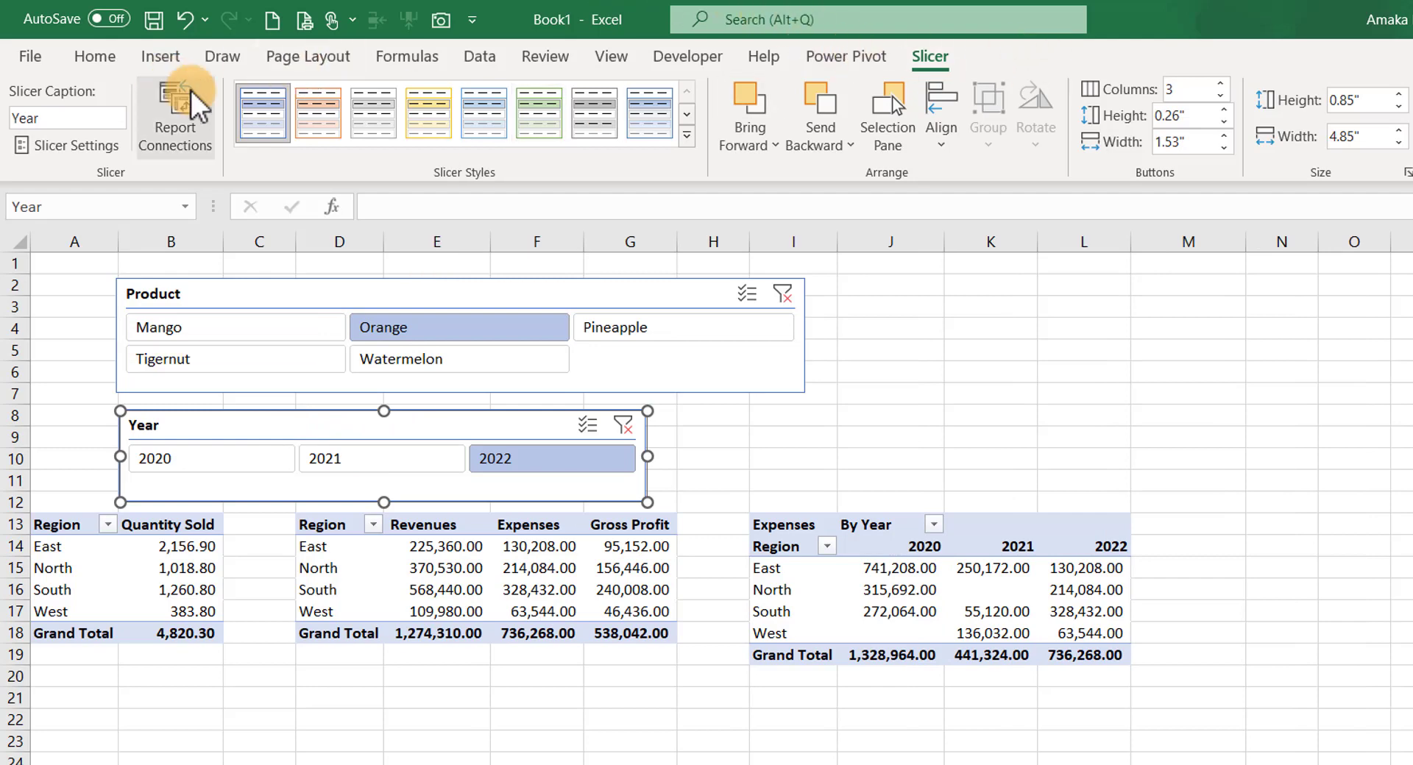
left_click(175, 118)
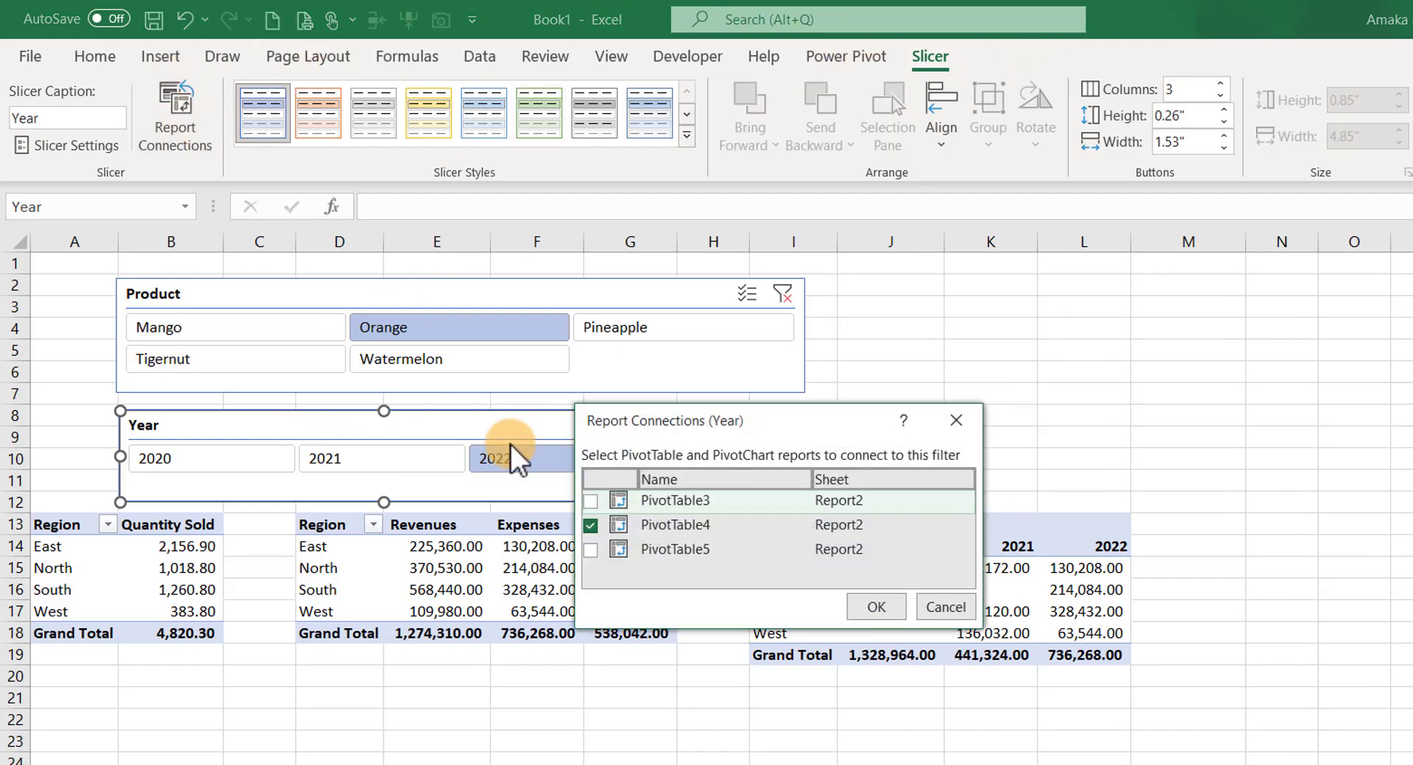
left_click(593, 501)
left_click(591, 550)
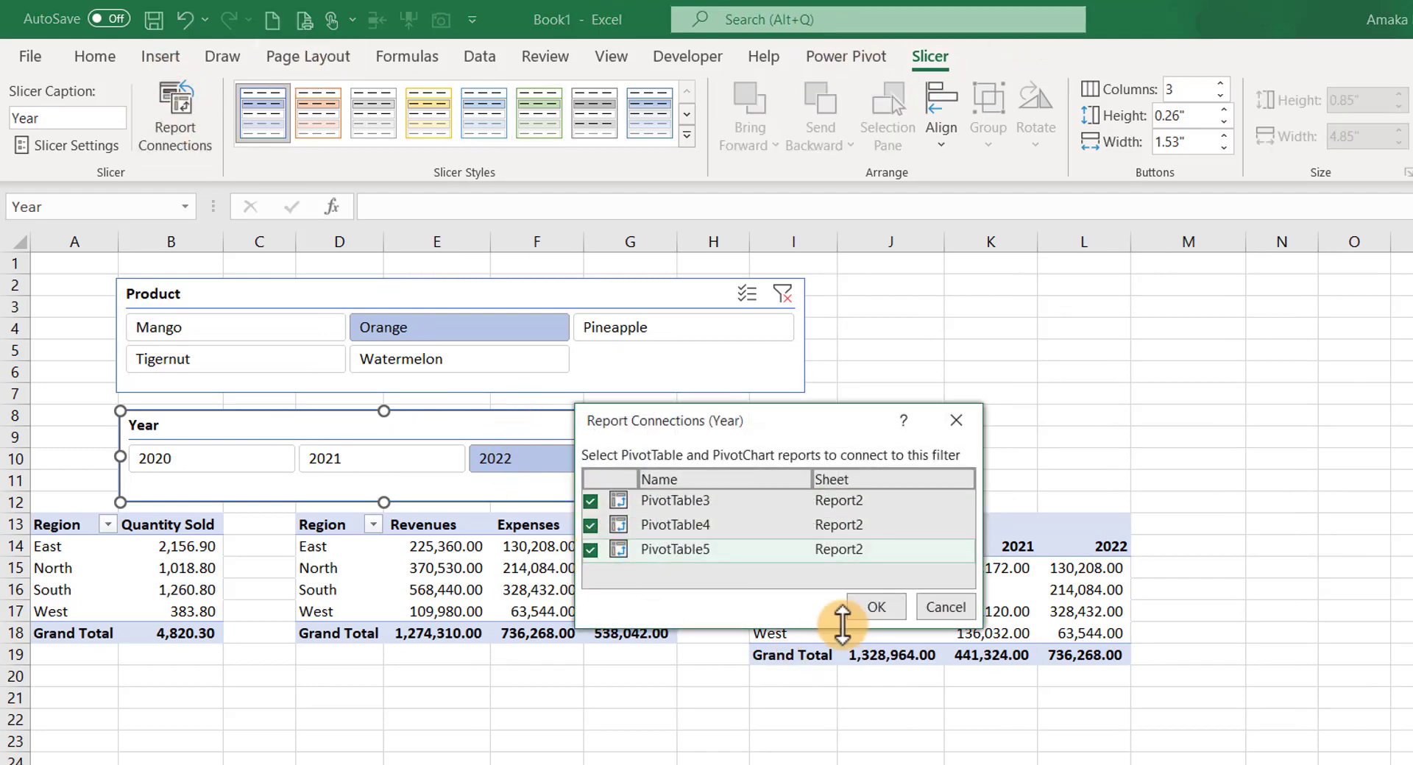
left_click(873, 609)
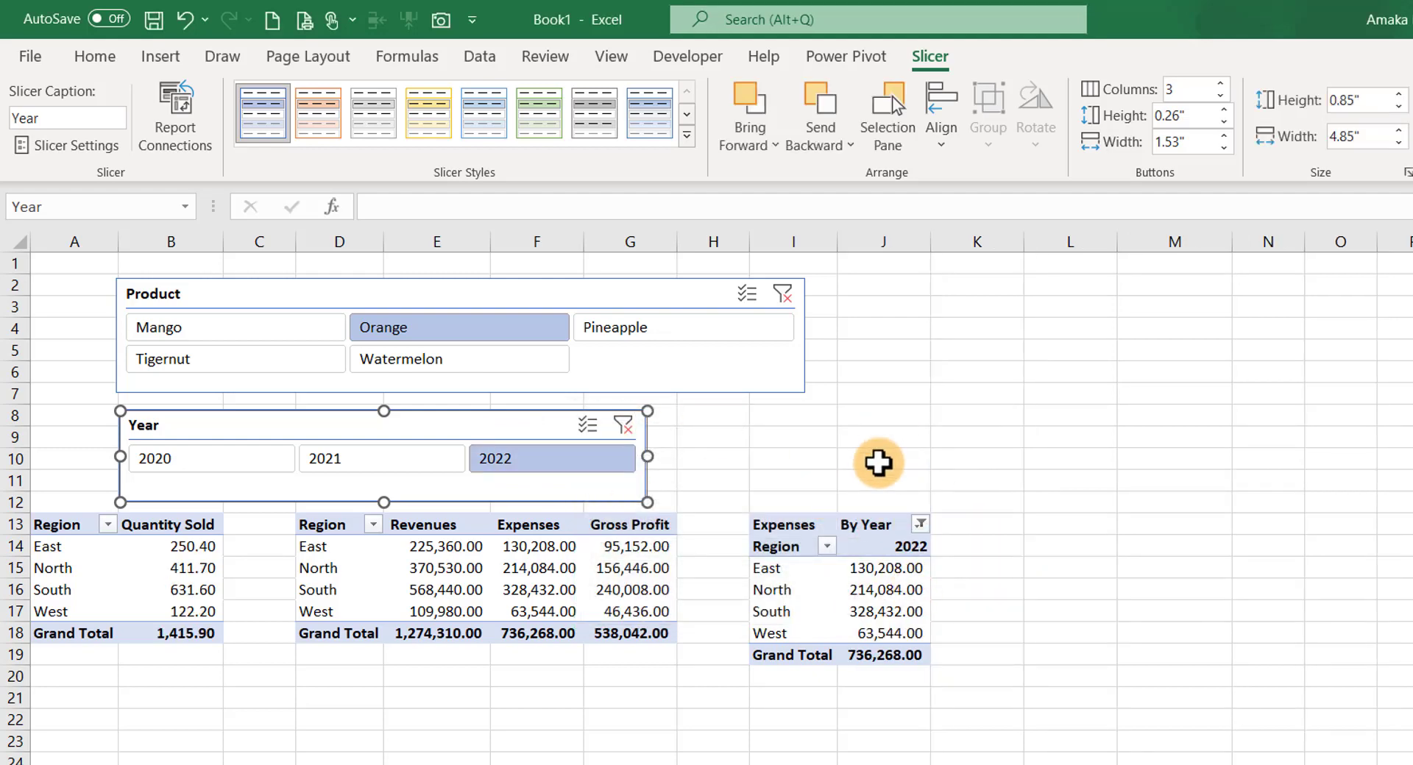
Enable multi-select on the Year slicer, add 2021 and 2020 to the selection, and filter the product to Mango
left_click(587, 424)
left_click(375, 462)
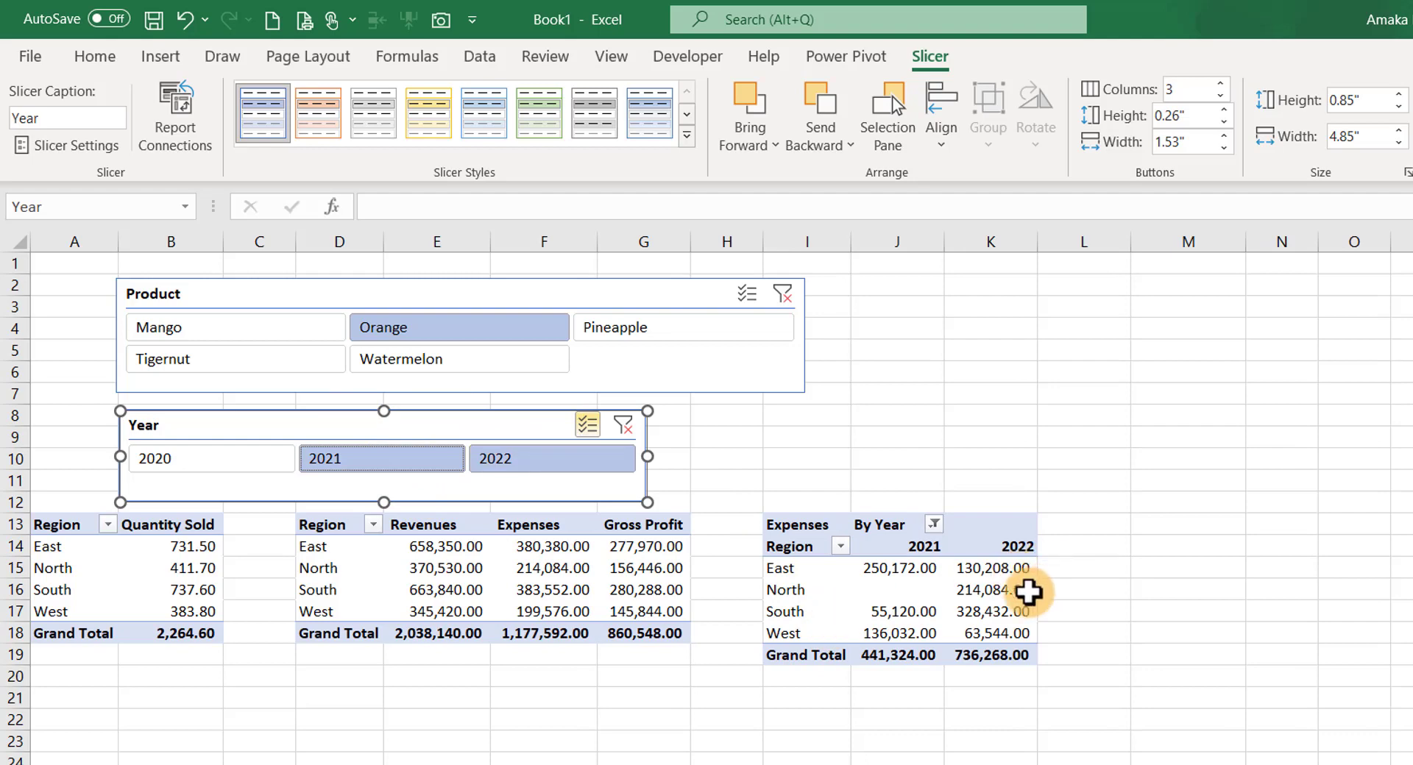
left_click(180, 462)
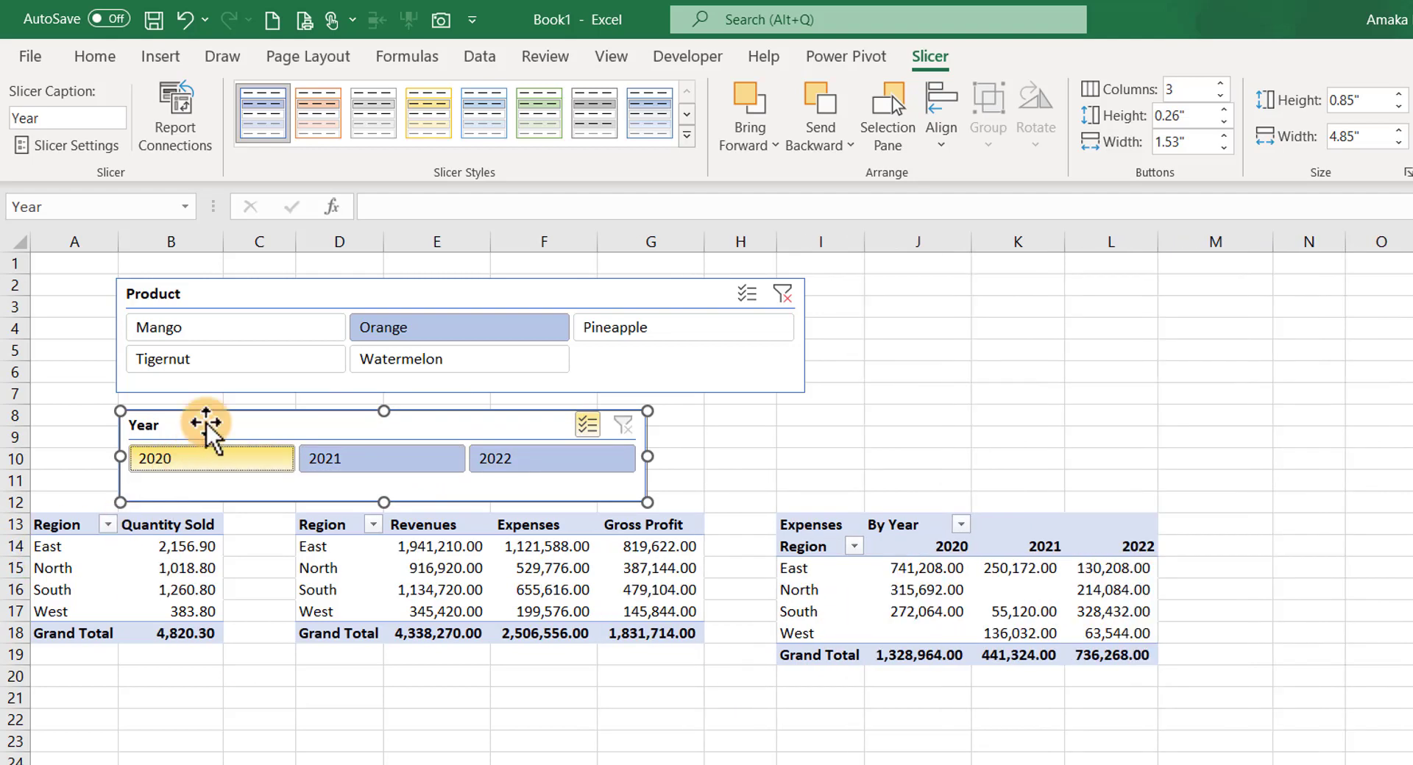
left_click(204, 325)
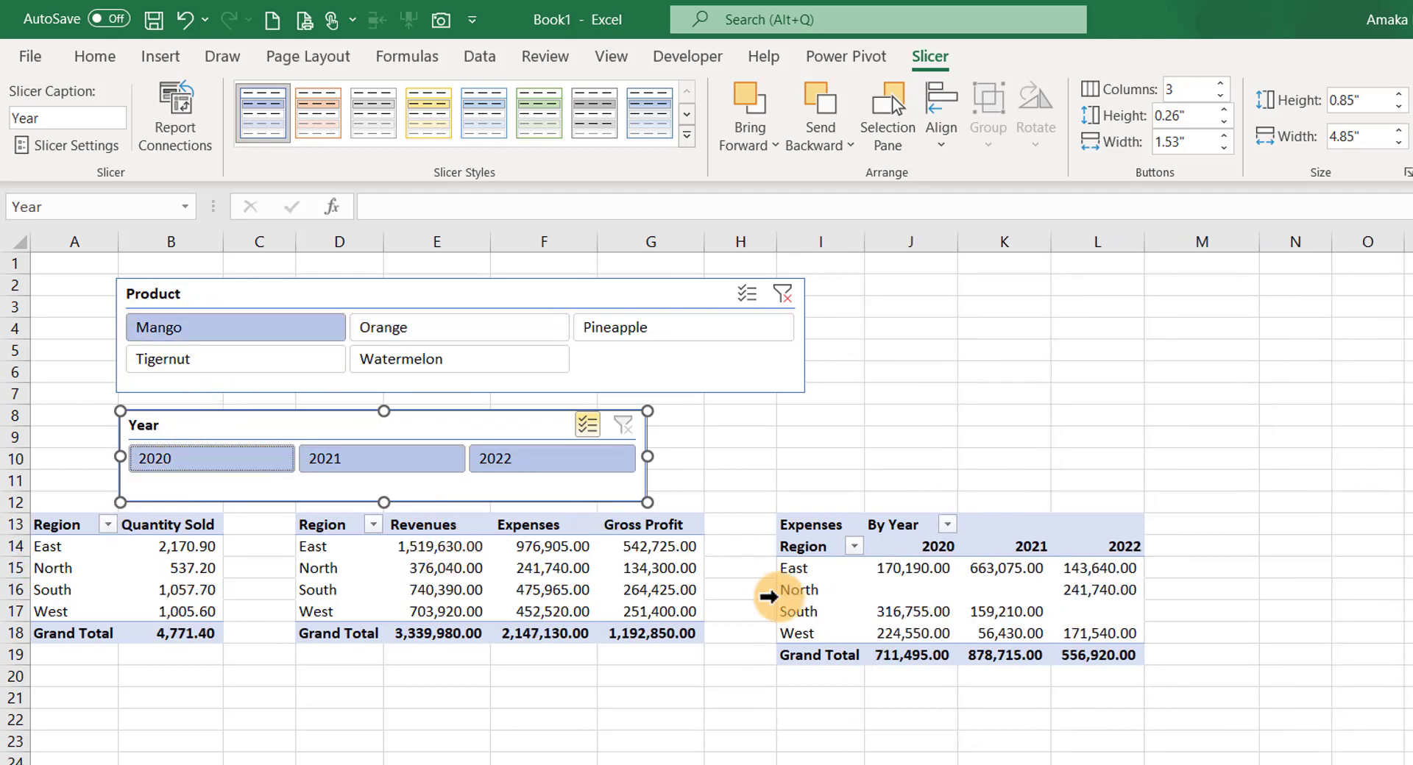
Apply the light green slicer style to the Product slicer
left_click(200, 297)
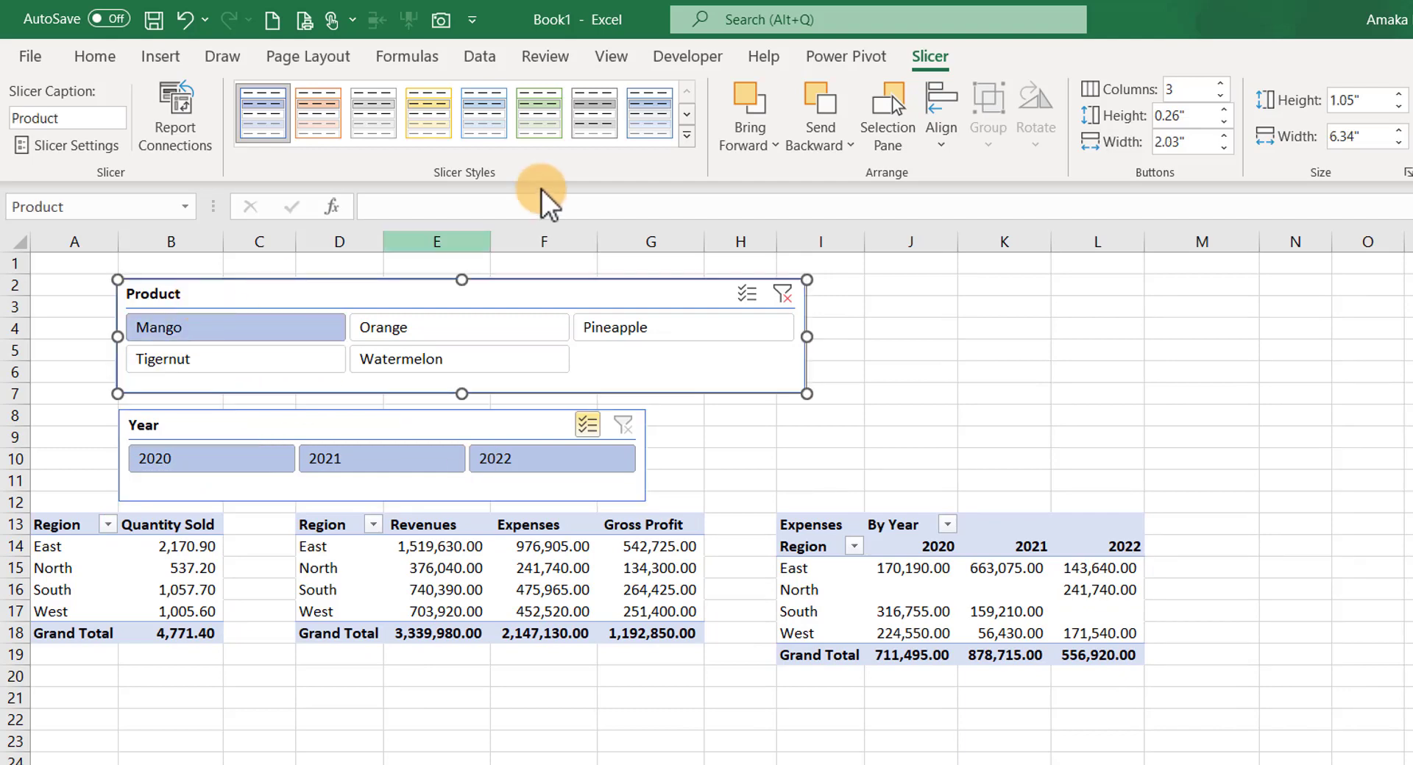
left_click(688, 132)
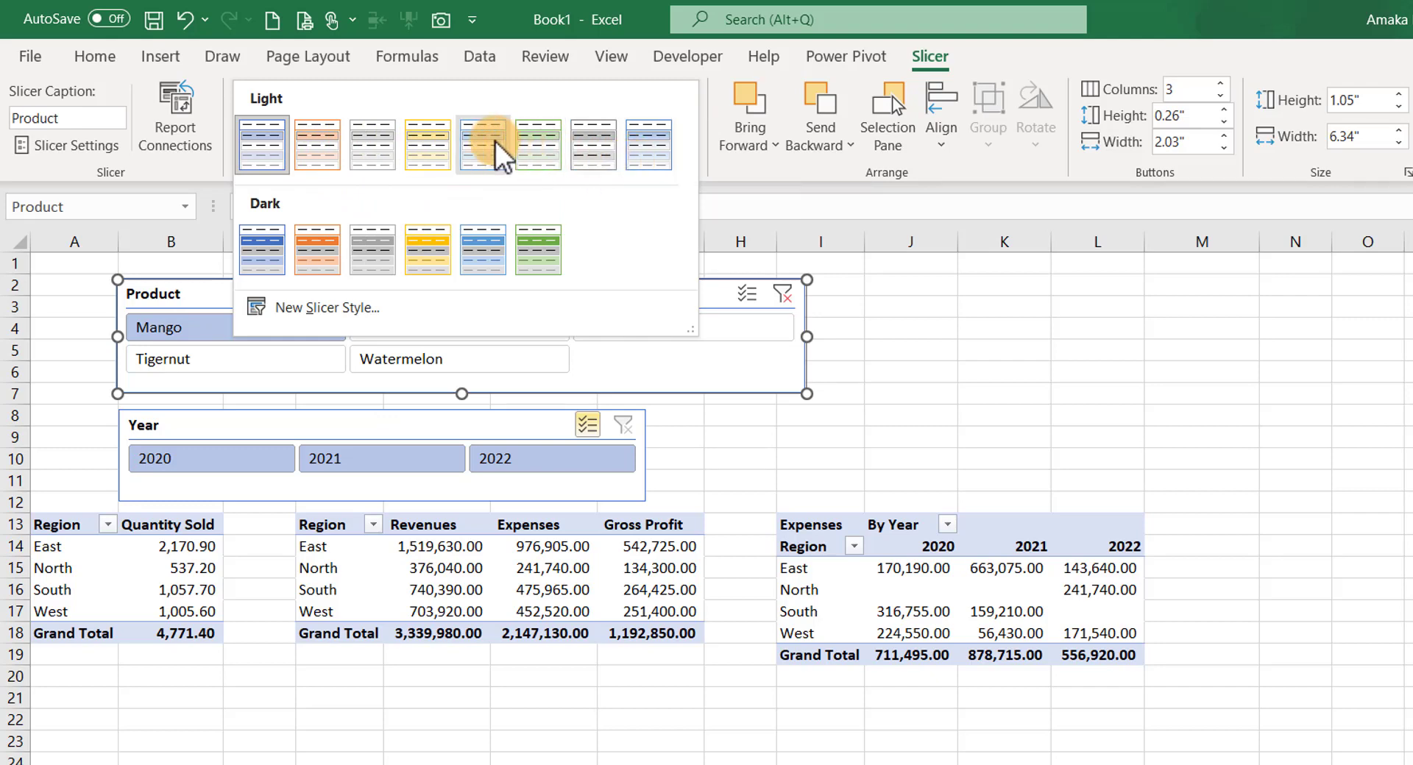
left_click(537, 143)
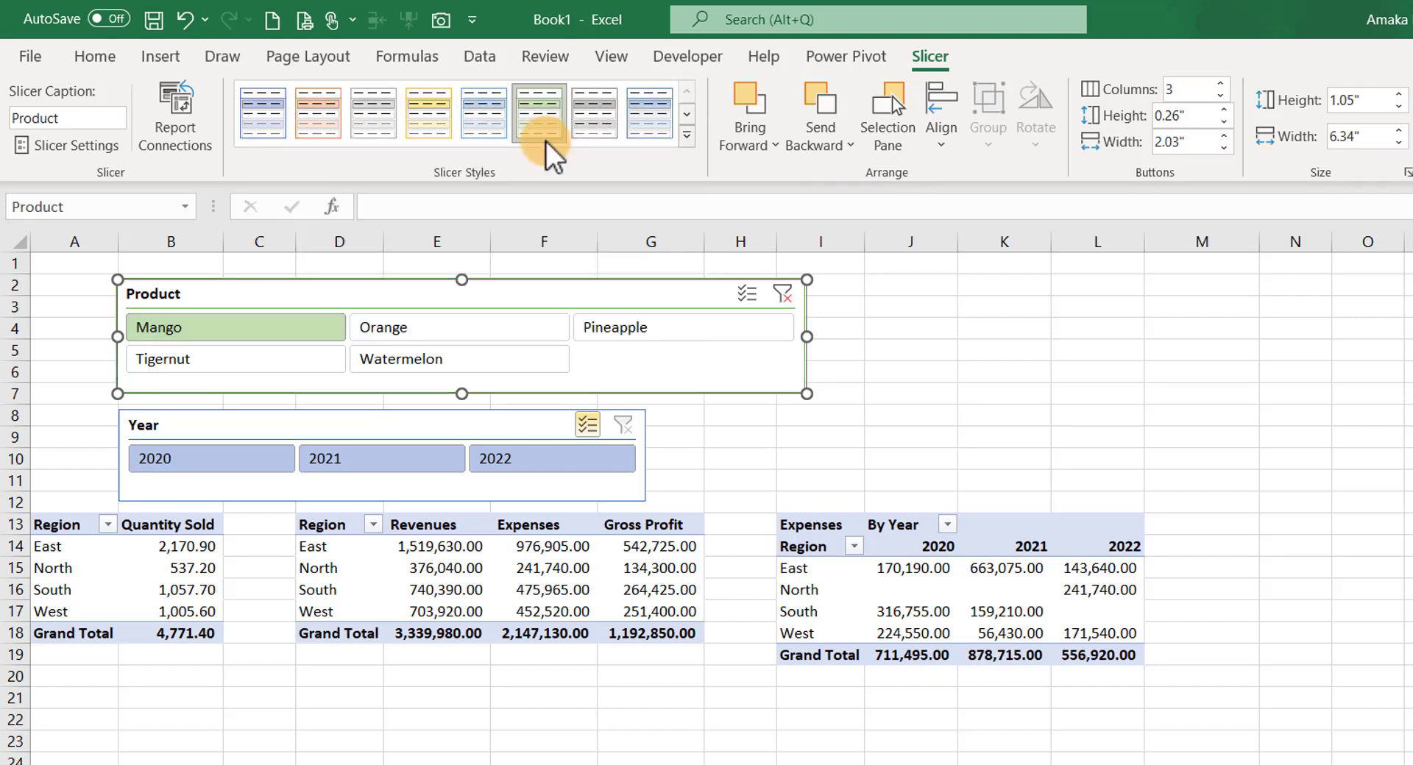
Apply the light green slicer style to the Year slicer to match the Product slicer
left_click(316, 406)
left_click(133, 407)
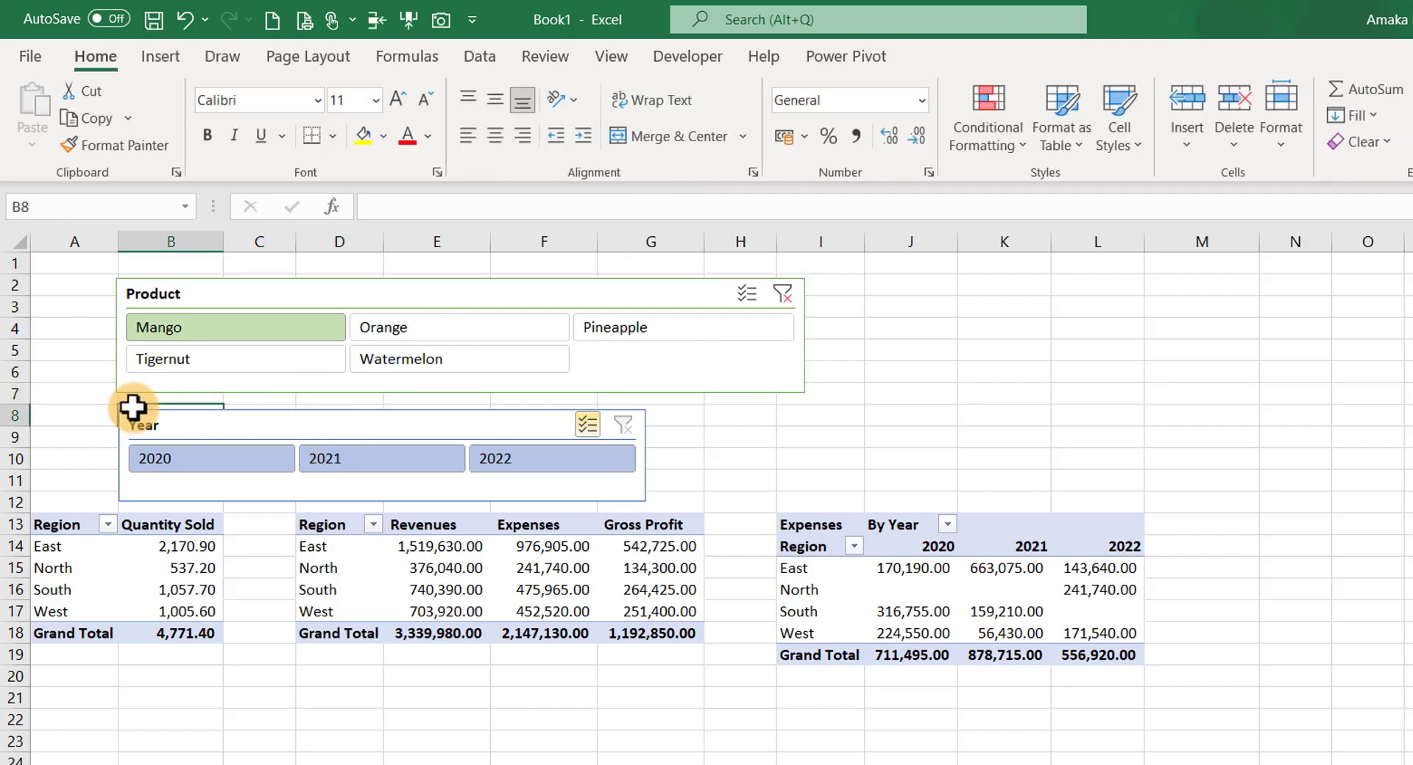
left_click(213, 487)
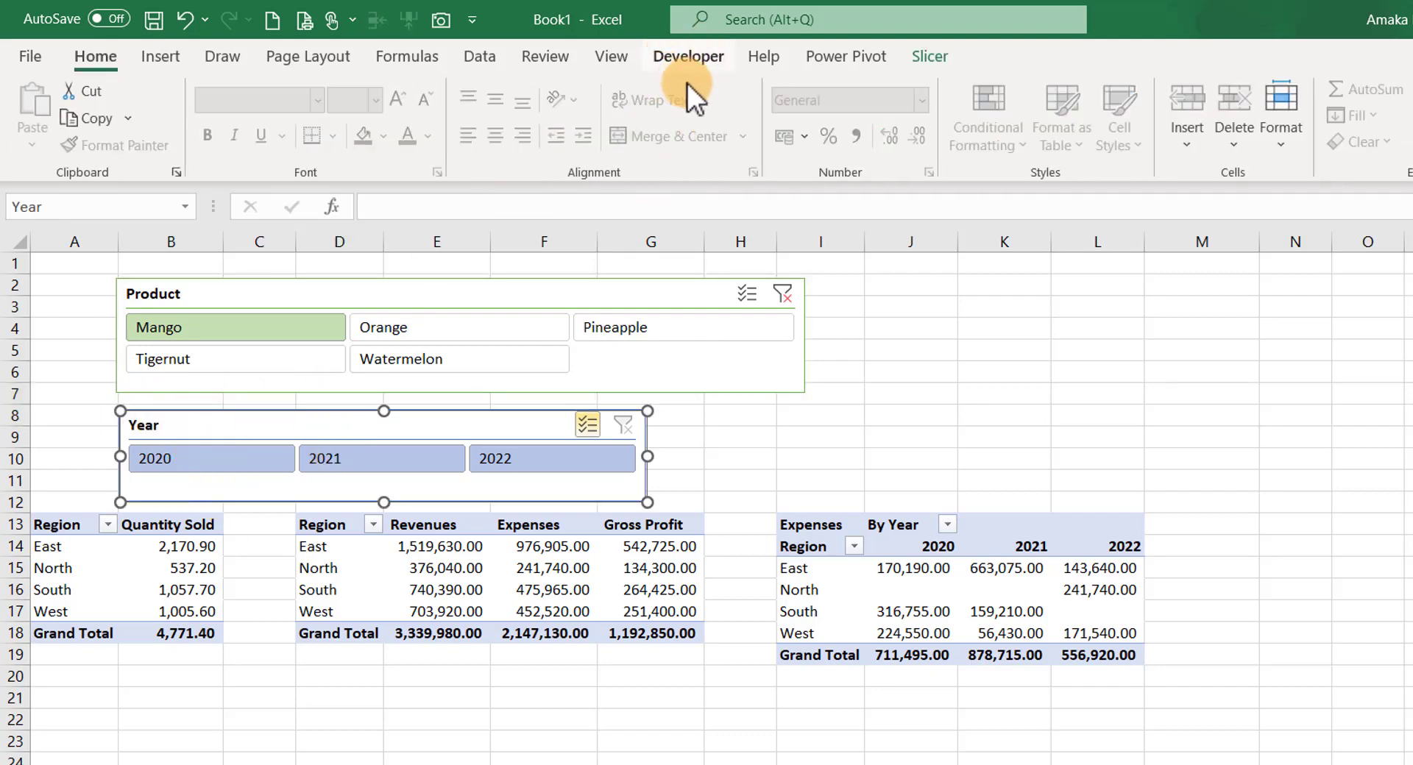
left_click(930, 56)
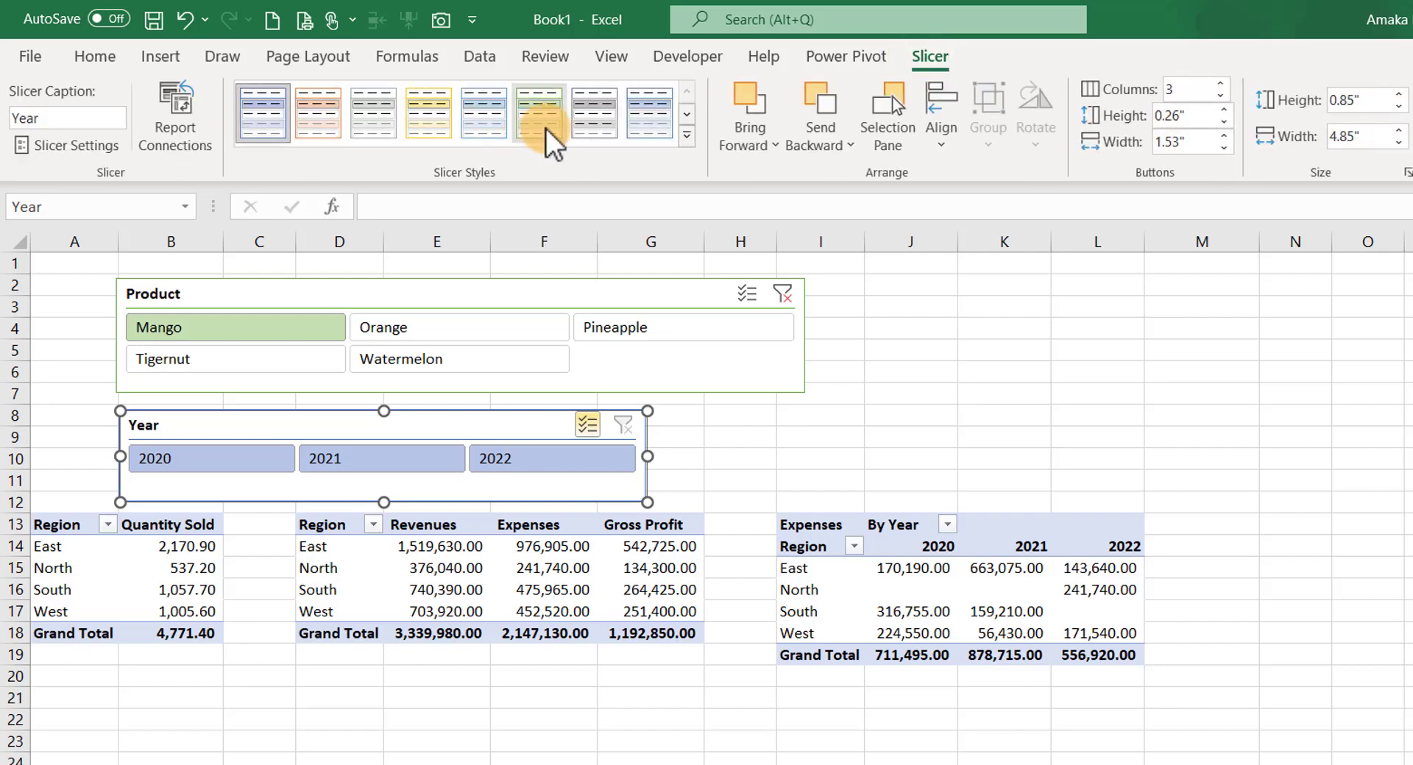
left_click(549, 122)
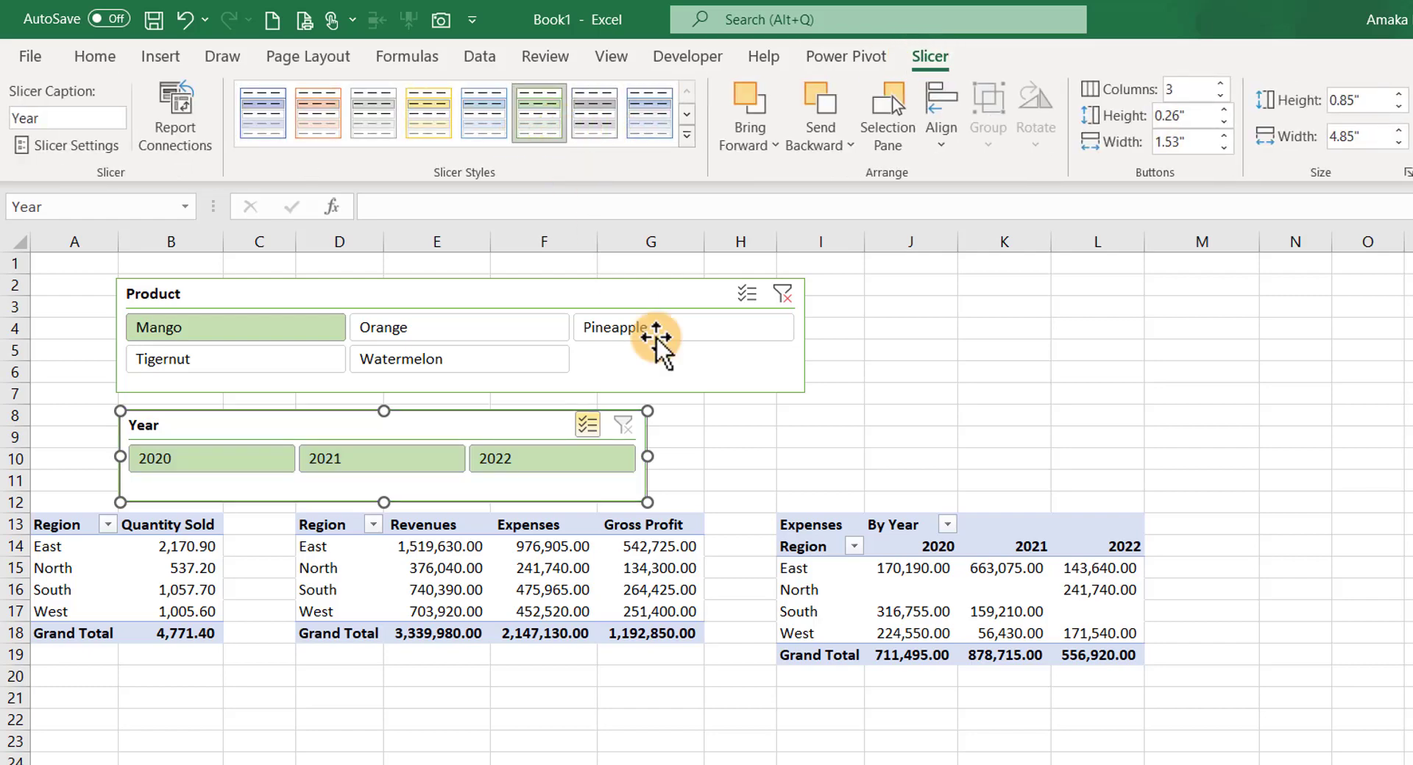
left_click(854, 400)
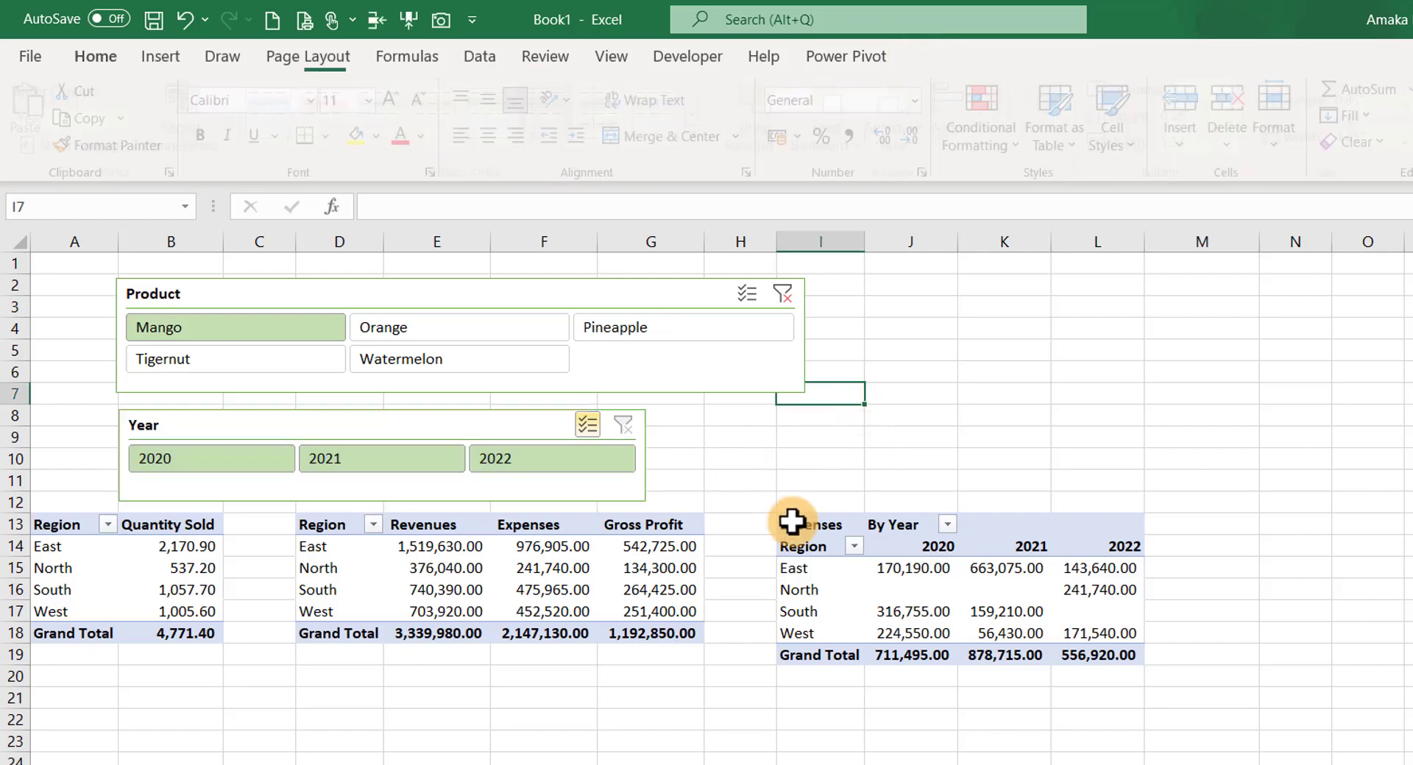
Apply the light green PivotTable style without borders to the Quantity Sold PivotTable
left_click(58, 525)
left_click_drag(58, 525, 215, 631)
left_click(967, 52)
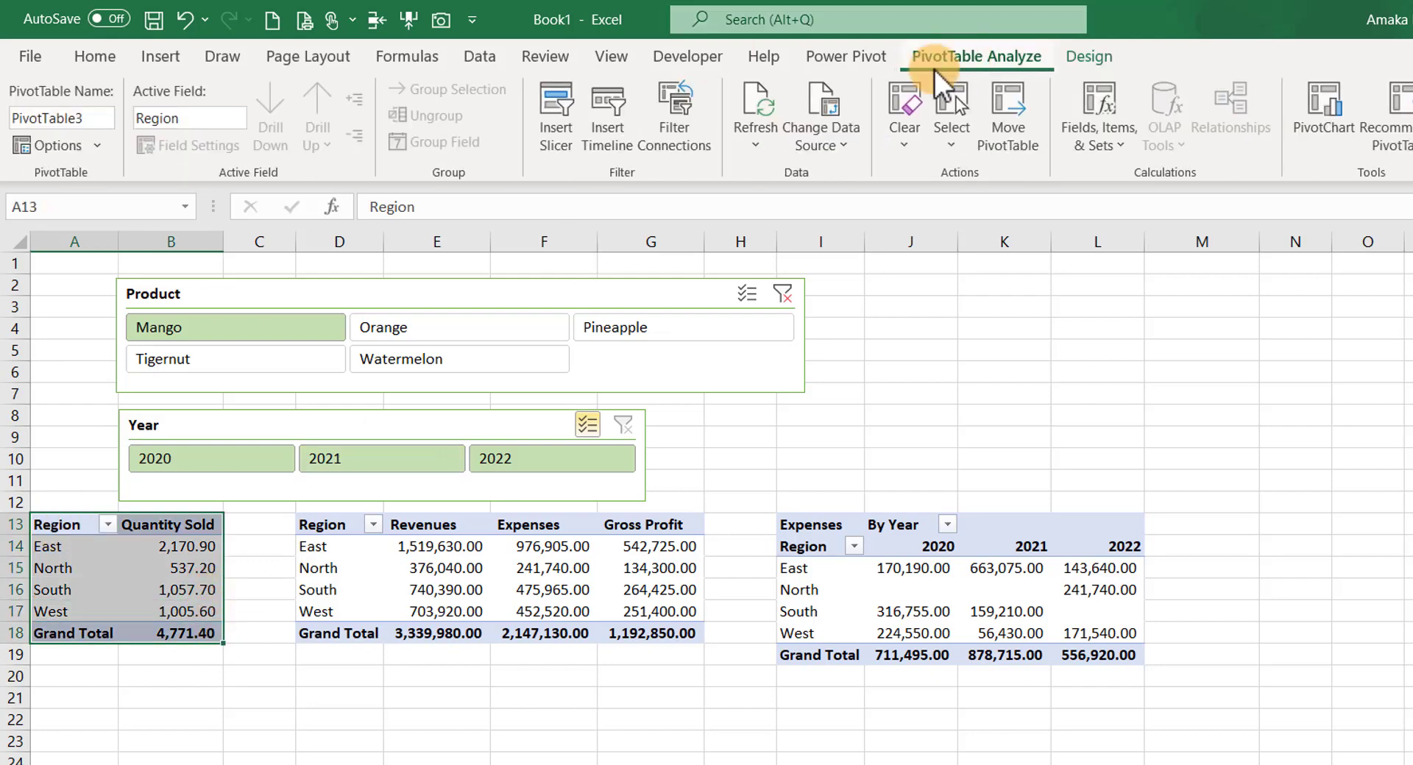
left_click(1086, 45)
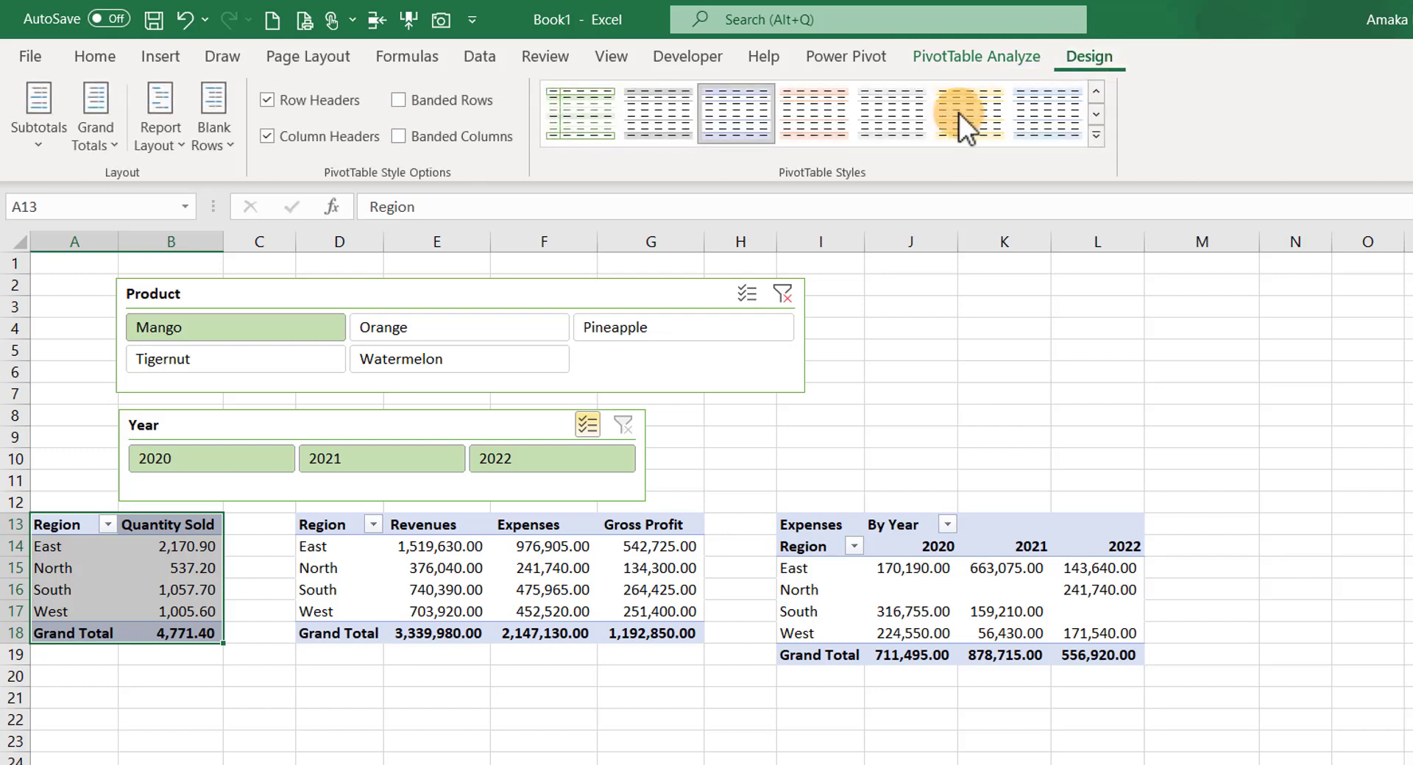
left_click(1096, 135)
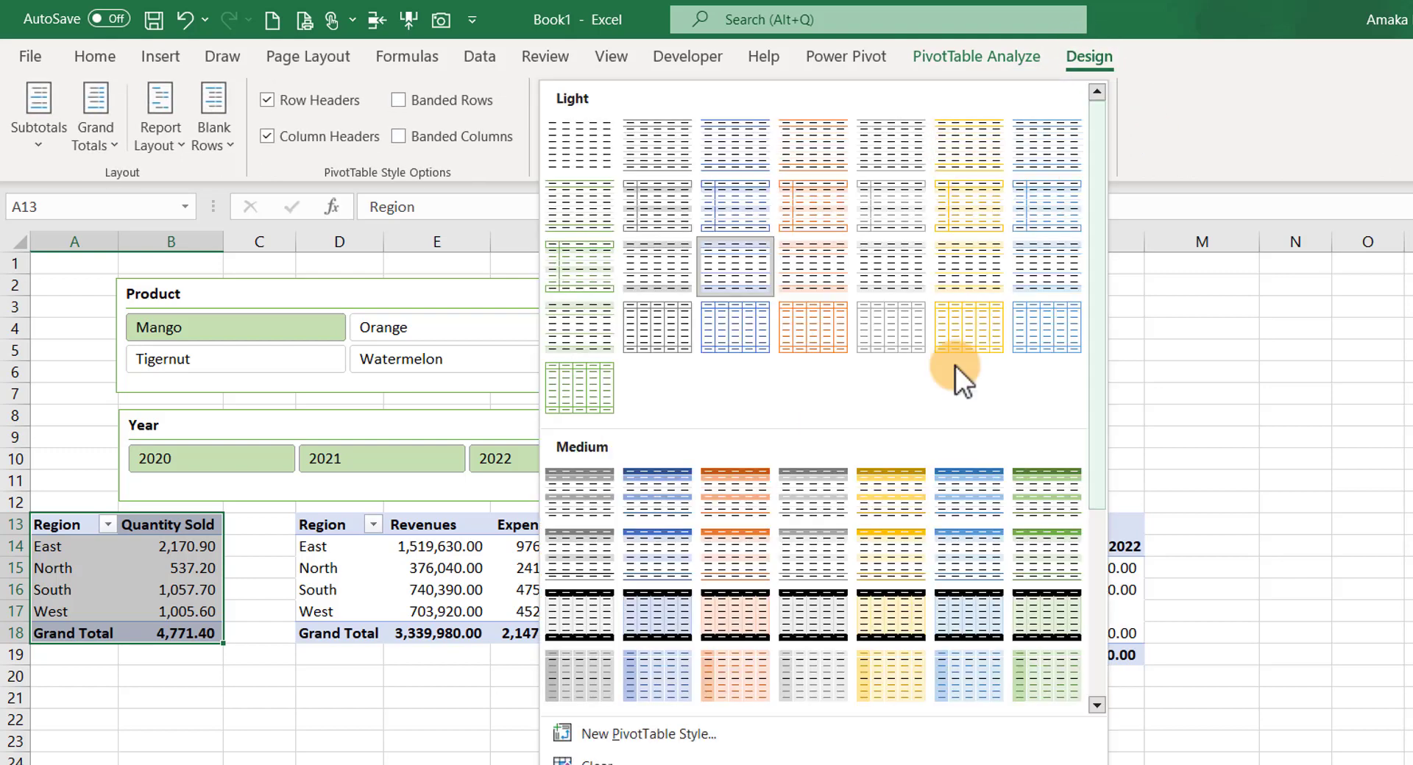
left_click(593, 343)
Apply the same light green PivotTable style to the Revenues, Expenses and Gross Profit PivotTable
left_click(324, 568)
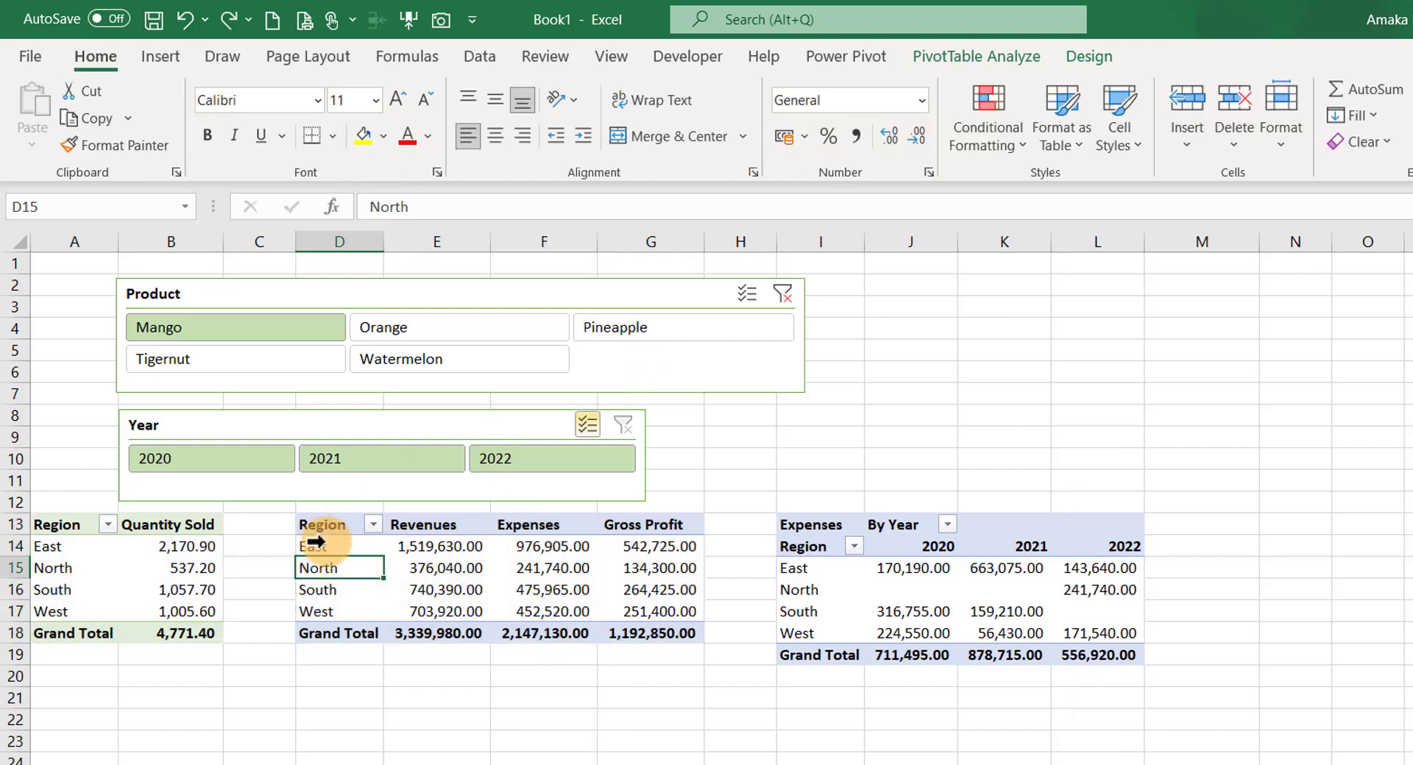
left_click(316, 542)
left_click(968, 47)
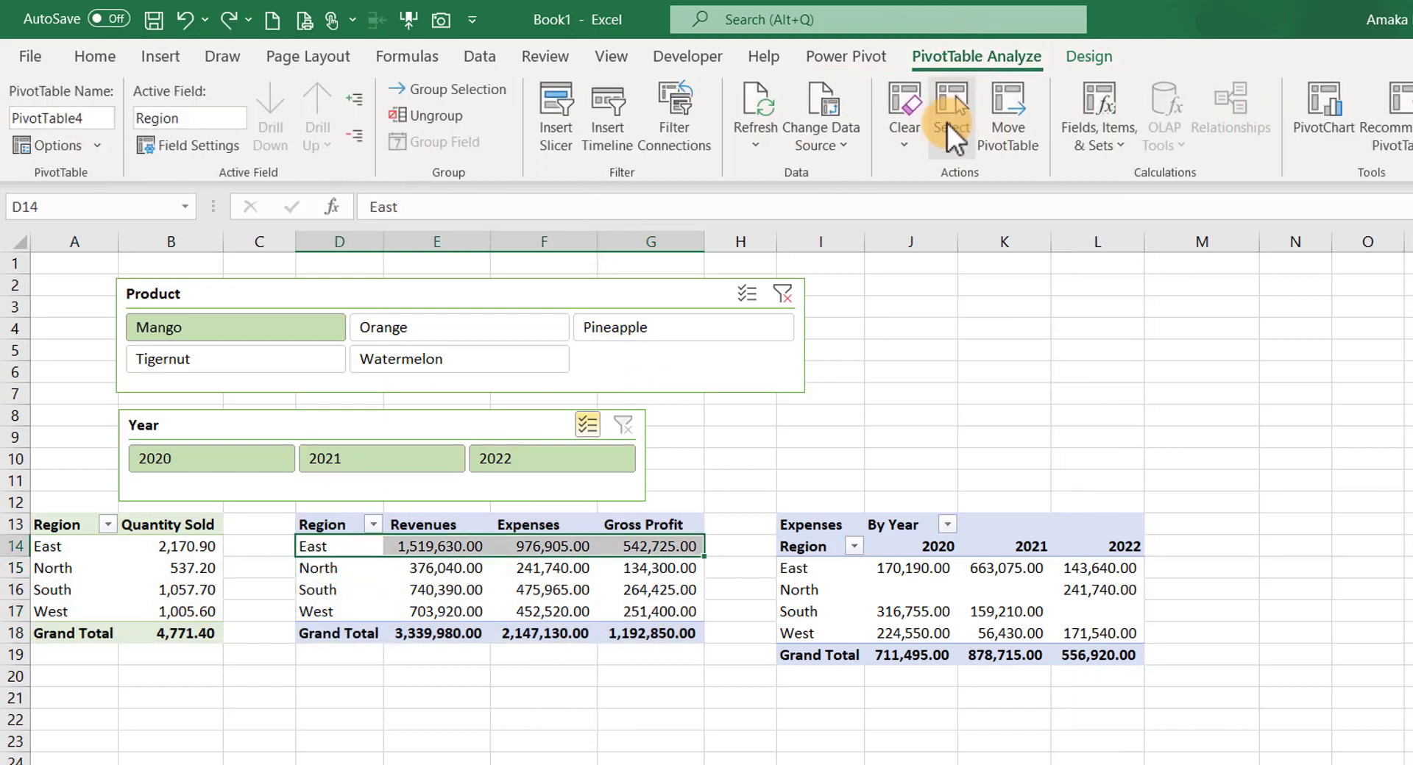
left_click(1089, 56)
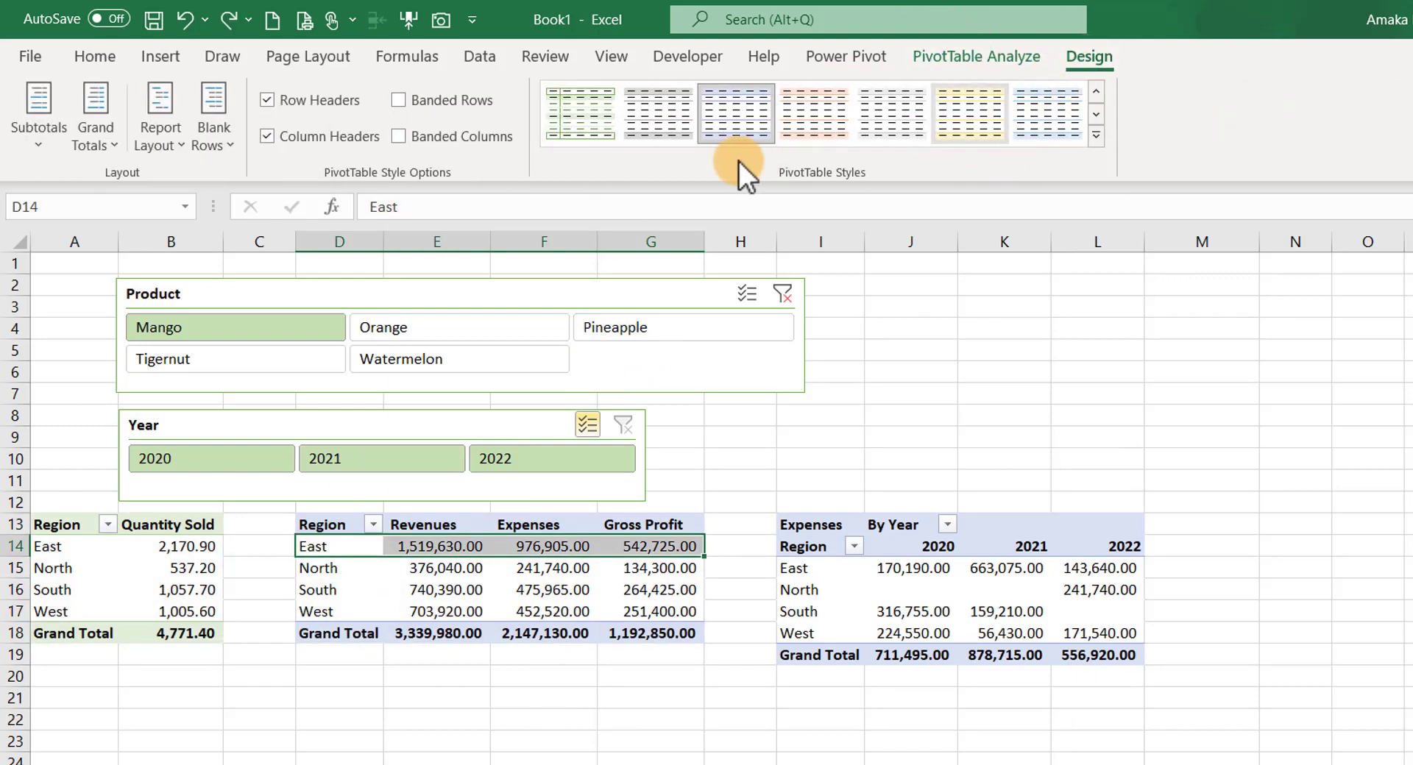
left_click(1096, 135)
left_click(599, 324)
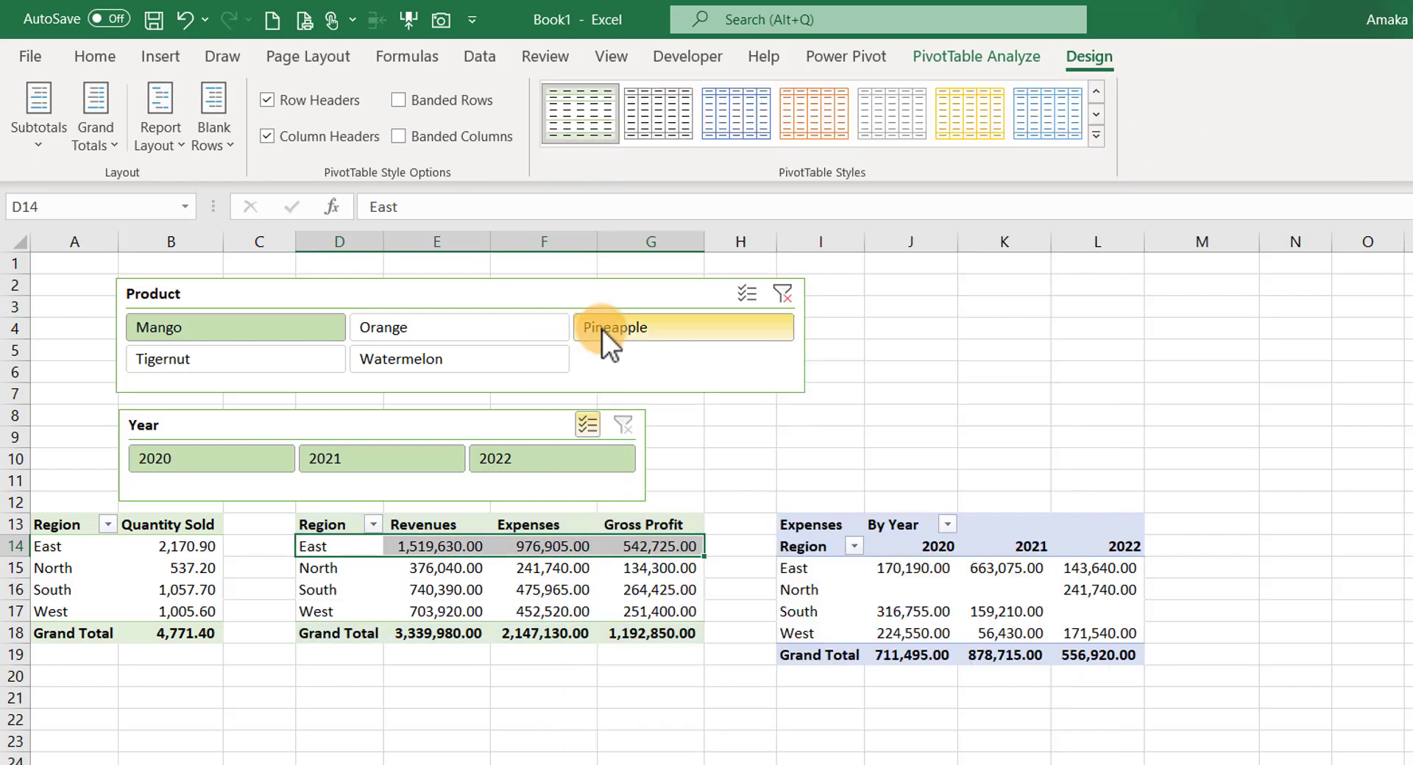
Apply the same light green PivotTable style to the Expenses By Year PivotTable
left_click(824, 523)
left_click_drag(878, 545, 1096, 655)
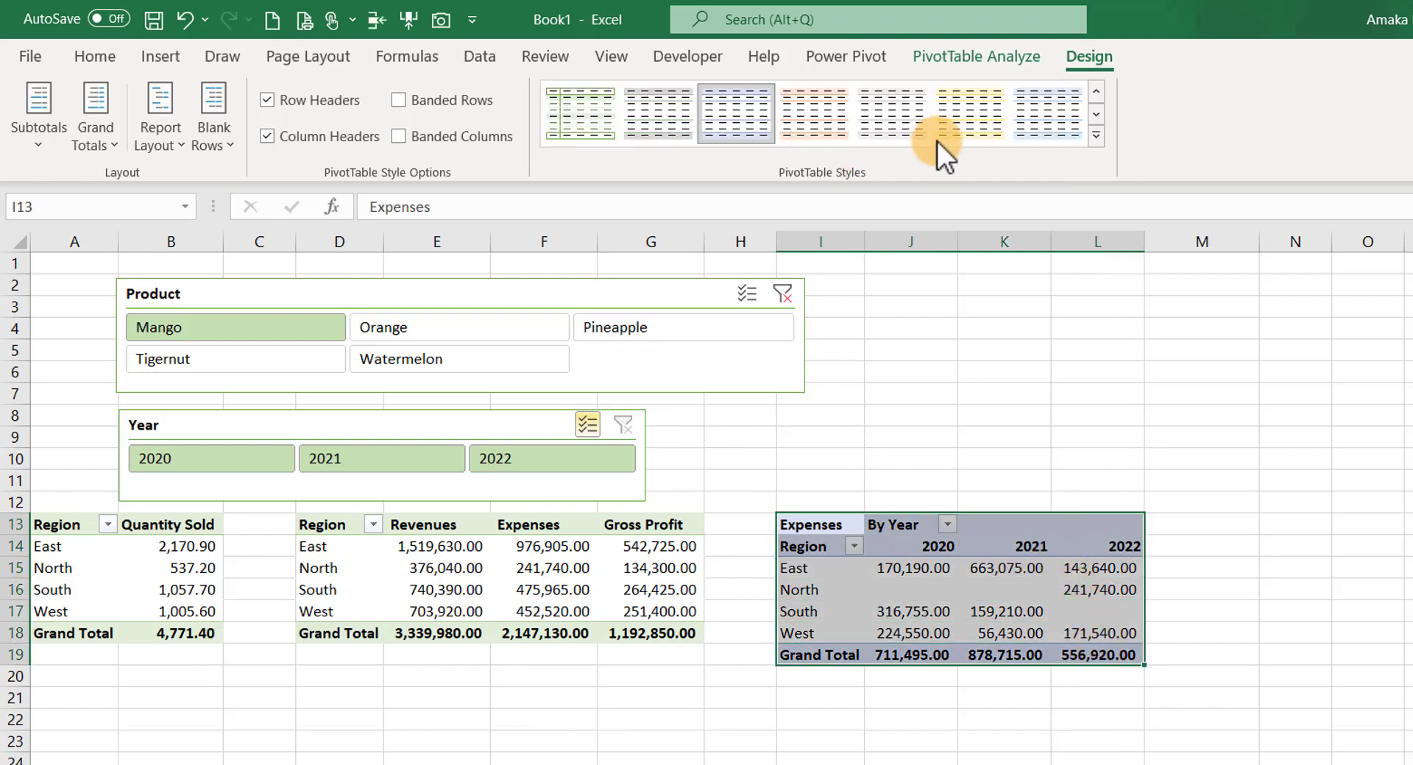
left_click(1096, 136)
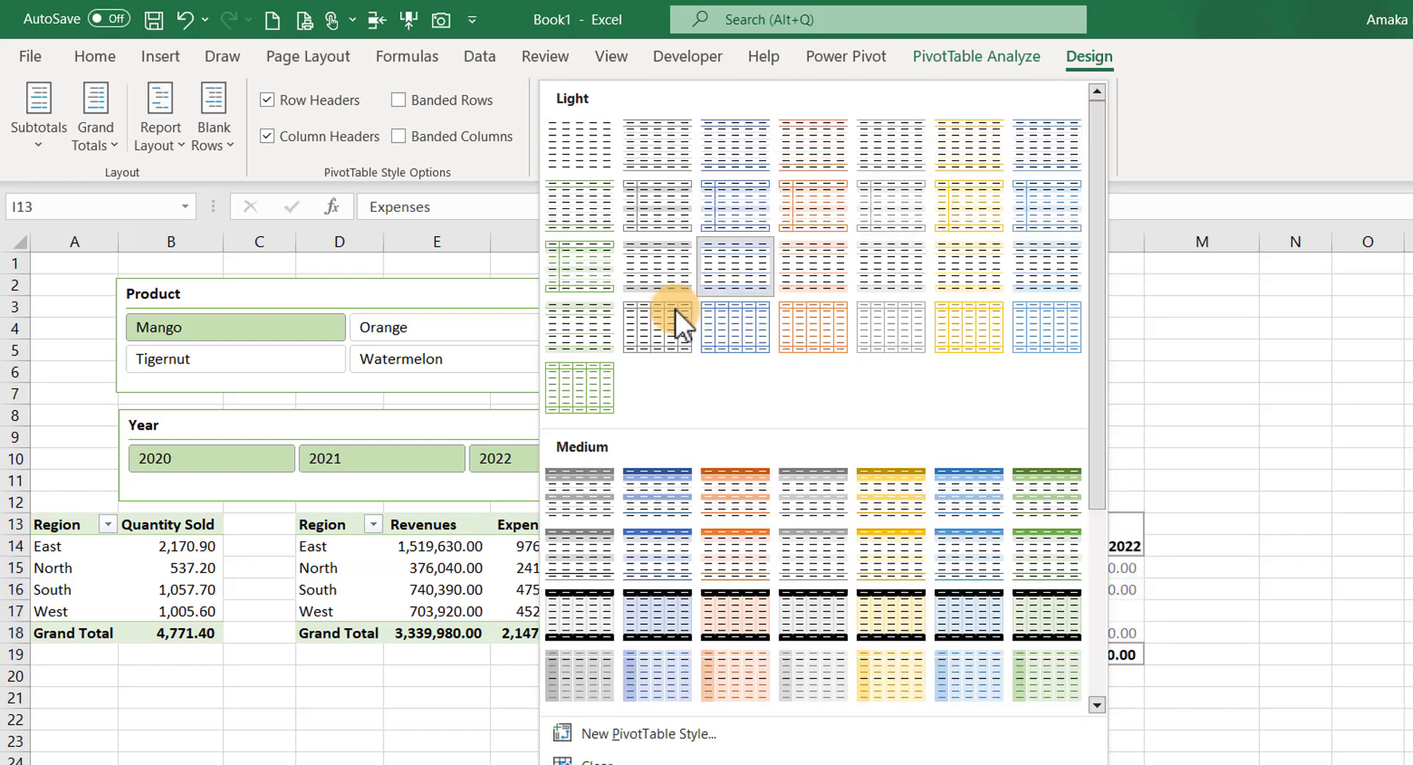
left_click(567, 333)
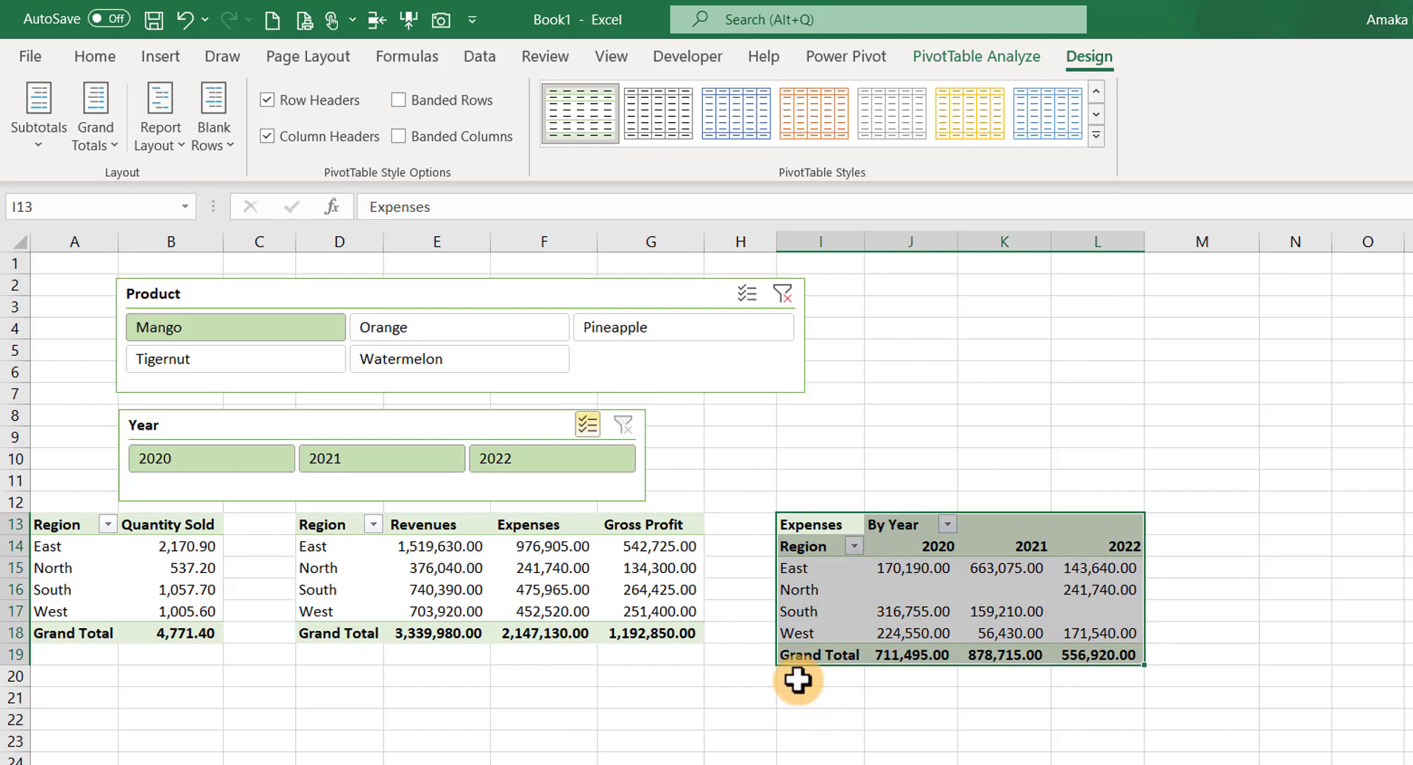
left_click(969, 347)
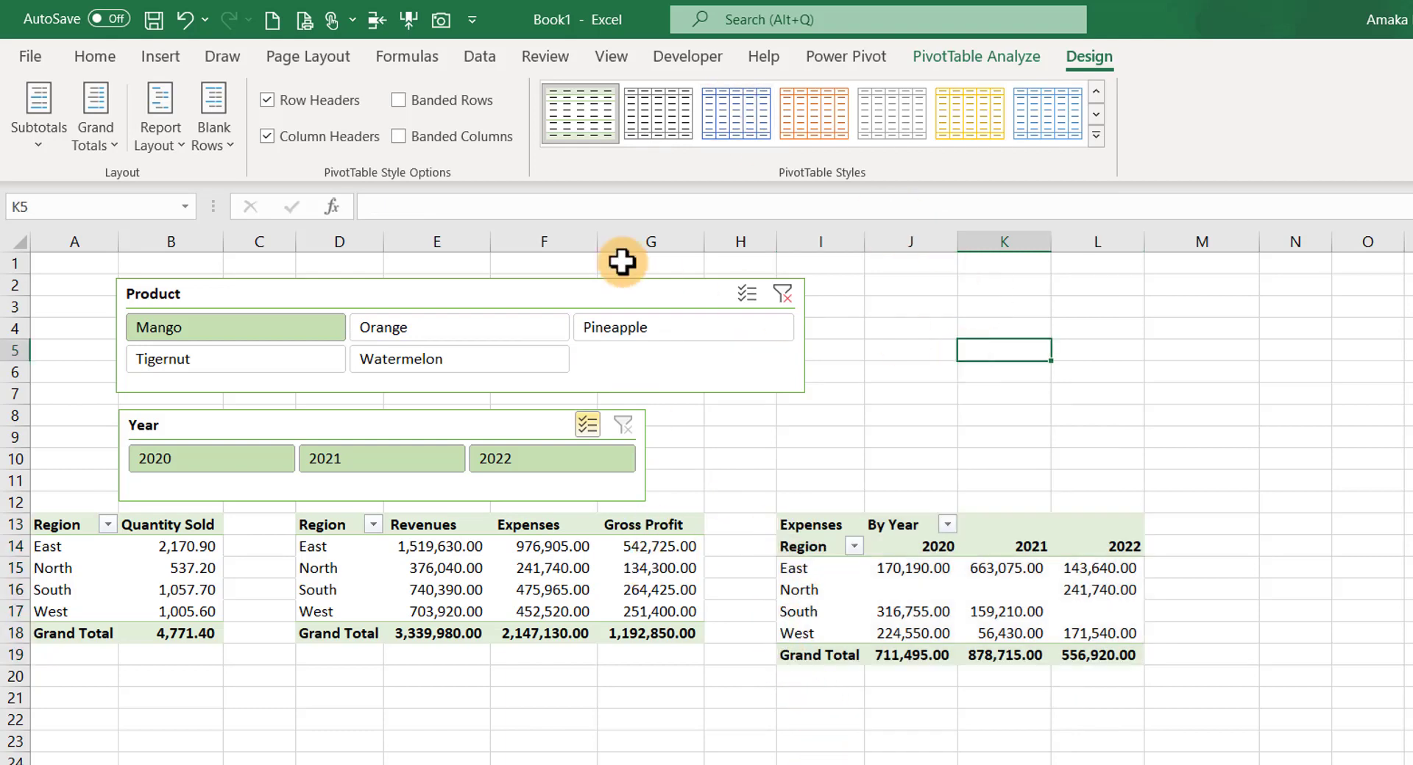
Hide the gridlines on the report worksheet
left_click(612, 57)
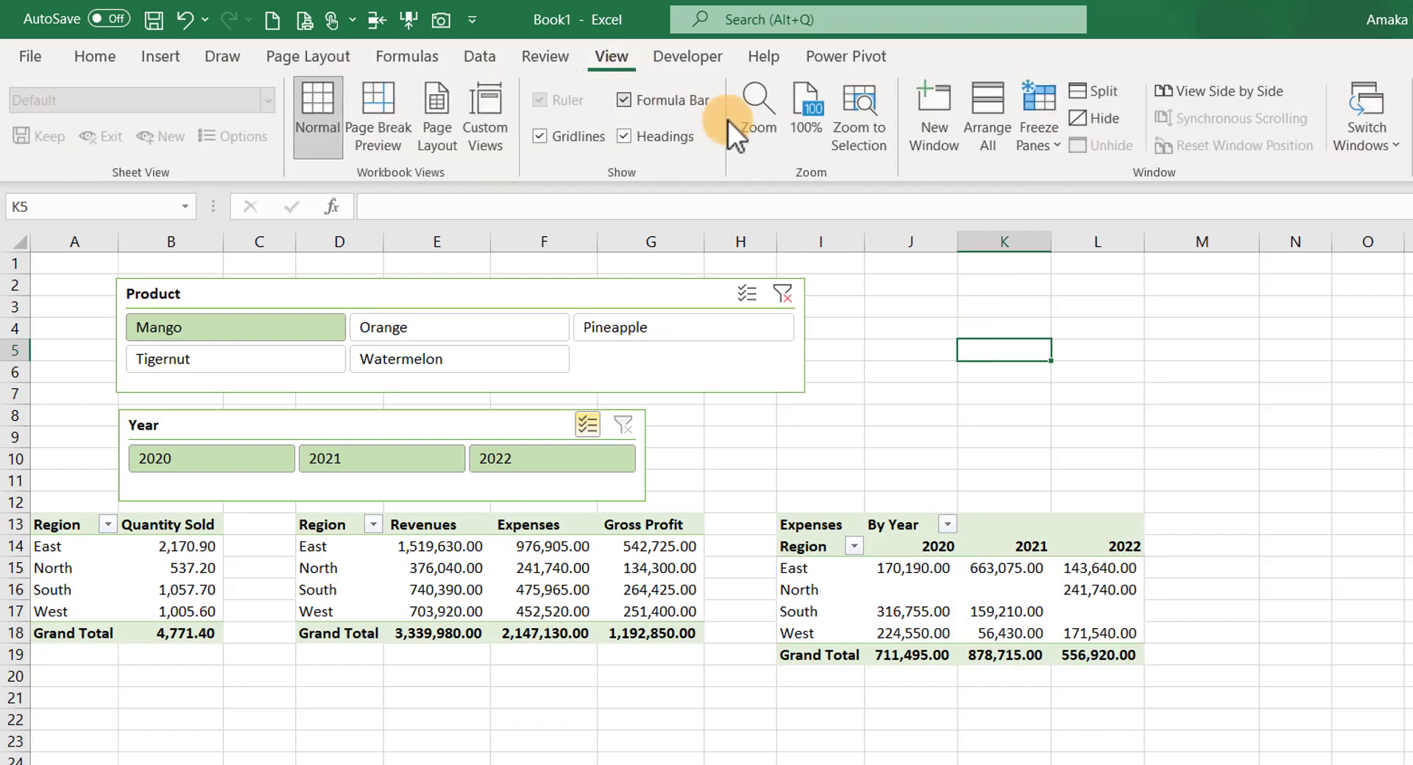
left_click(541, 135)
left_click(278, 728)
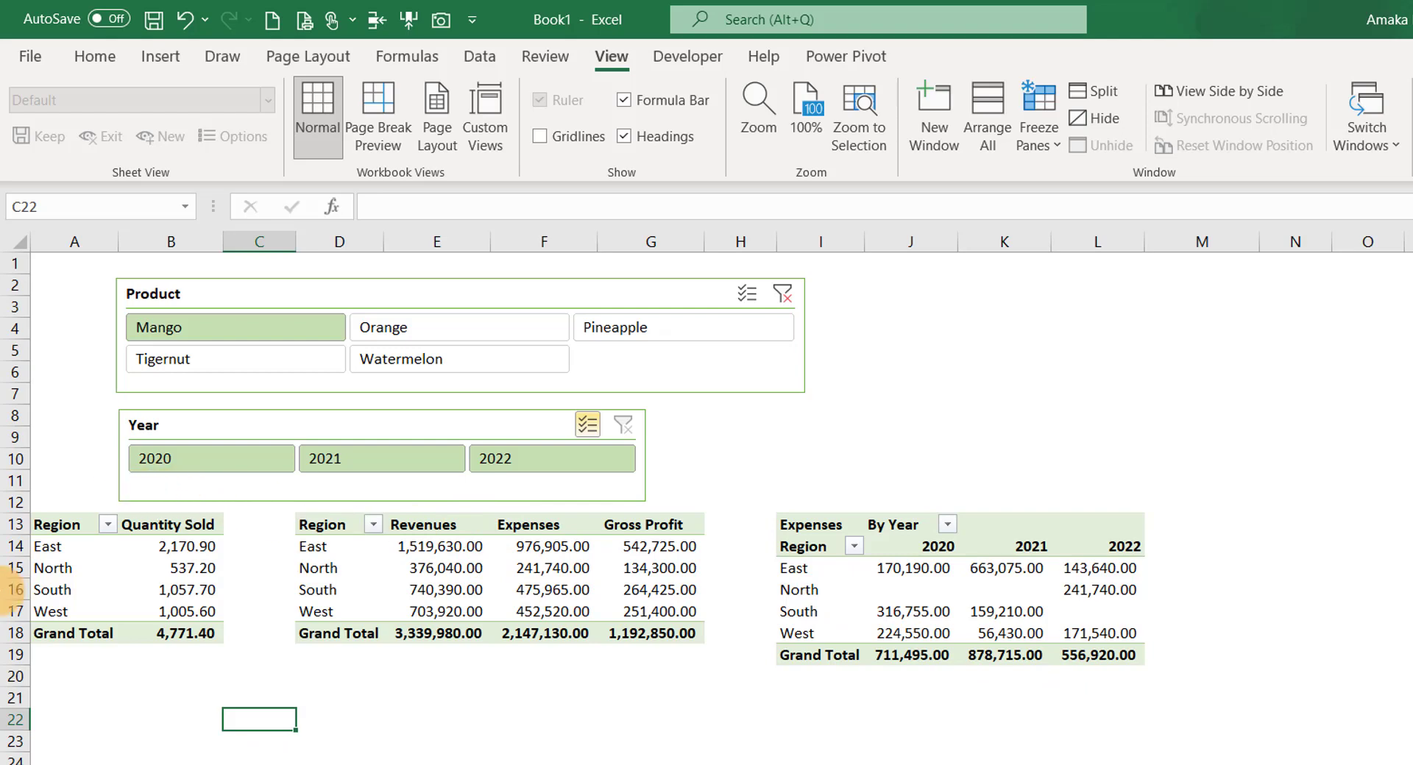
Move the Quantity Sold PivotTable down to start at A15 and the Revenues, Expenses and Gross Profit PivotTable down to D15
left_click(13, 500)
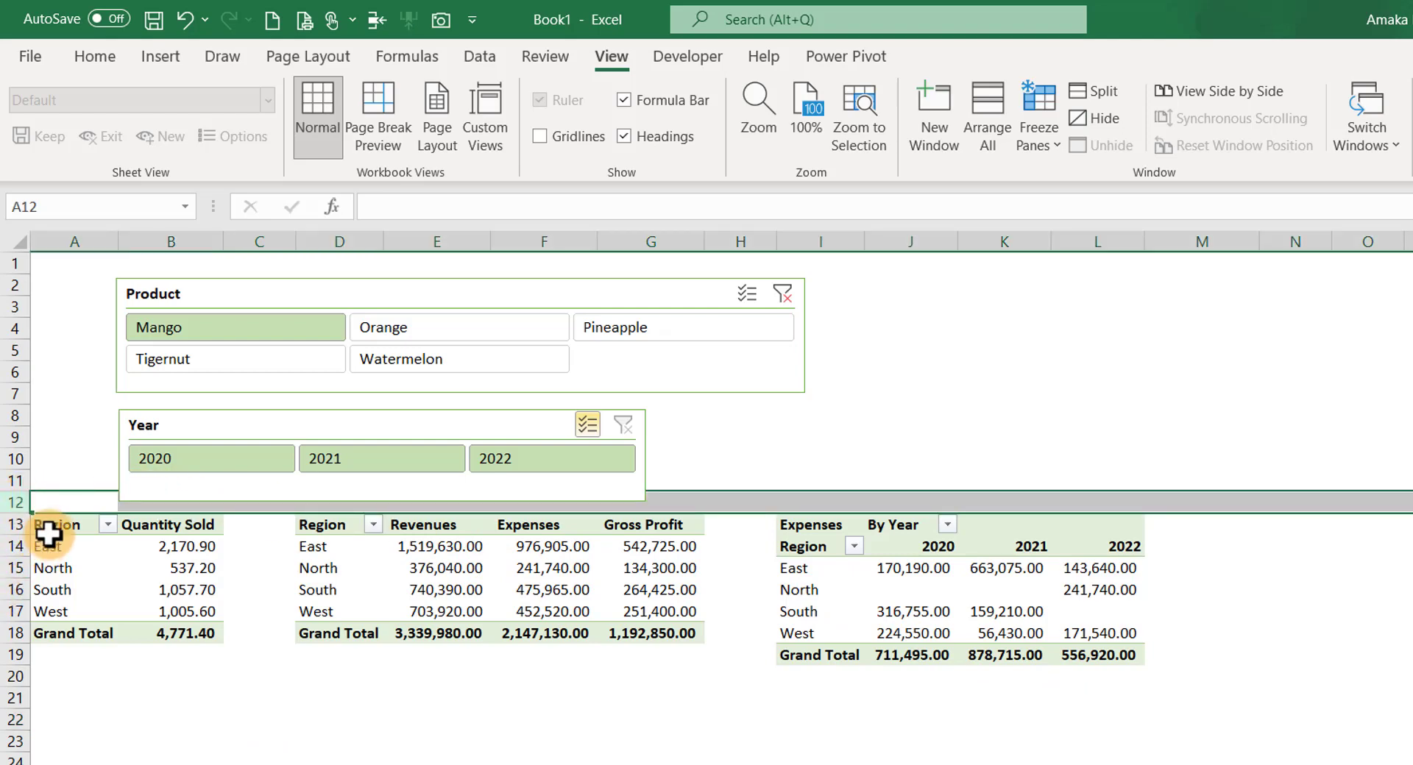
left_click_drag(50, 529, 96, 672)
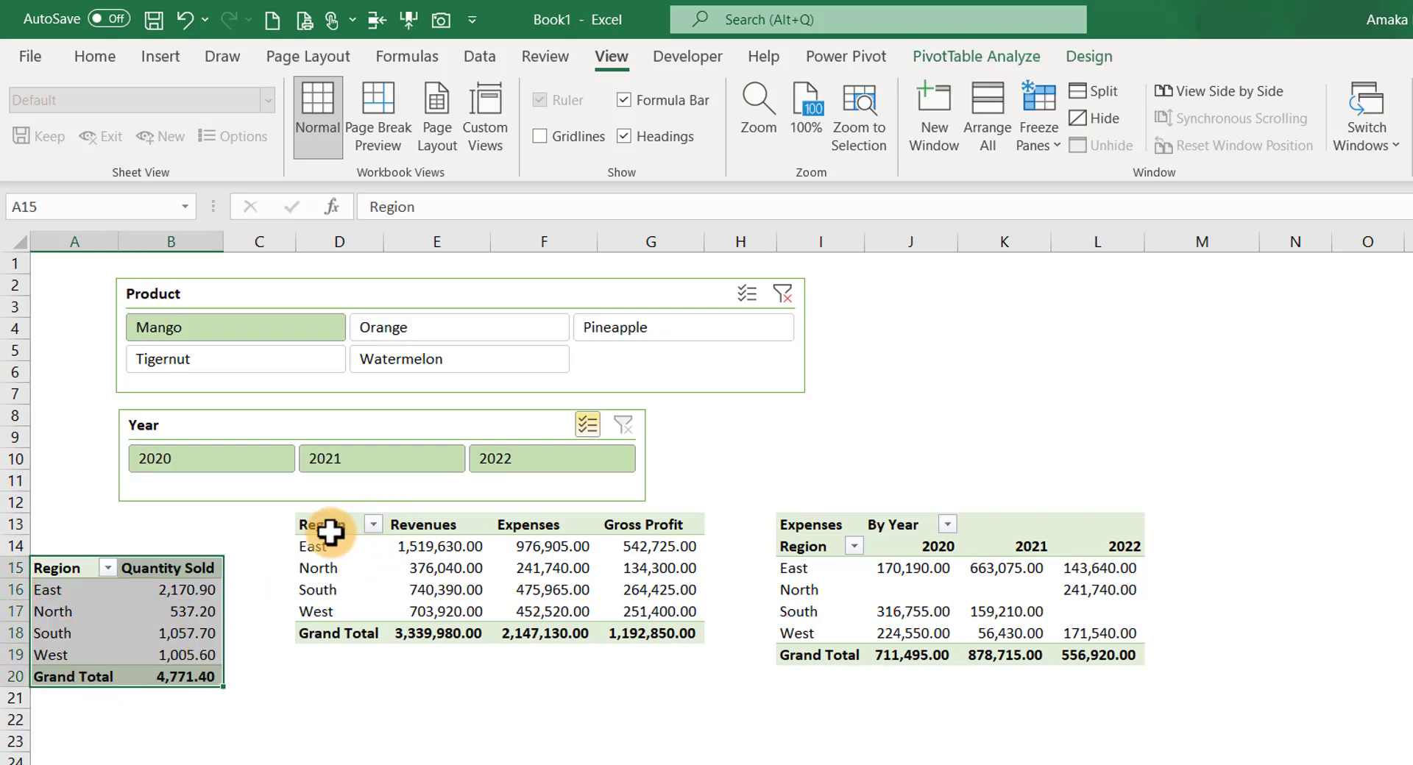
left_click_drag(329, 526, 645, 631)
left_click_drag(440, 643, 416, 674)
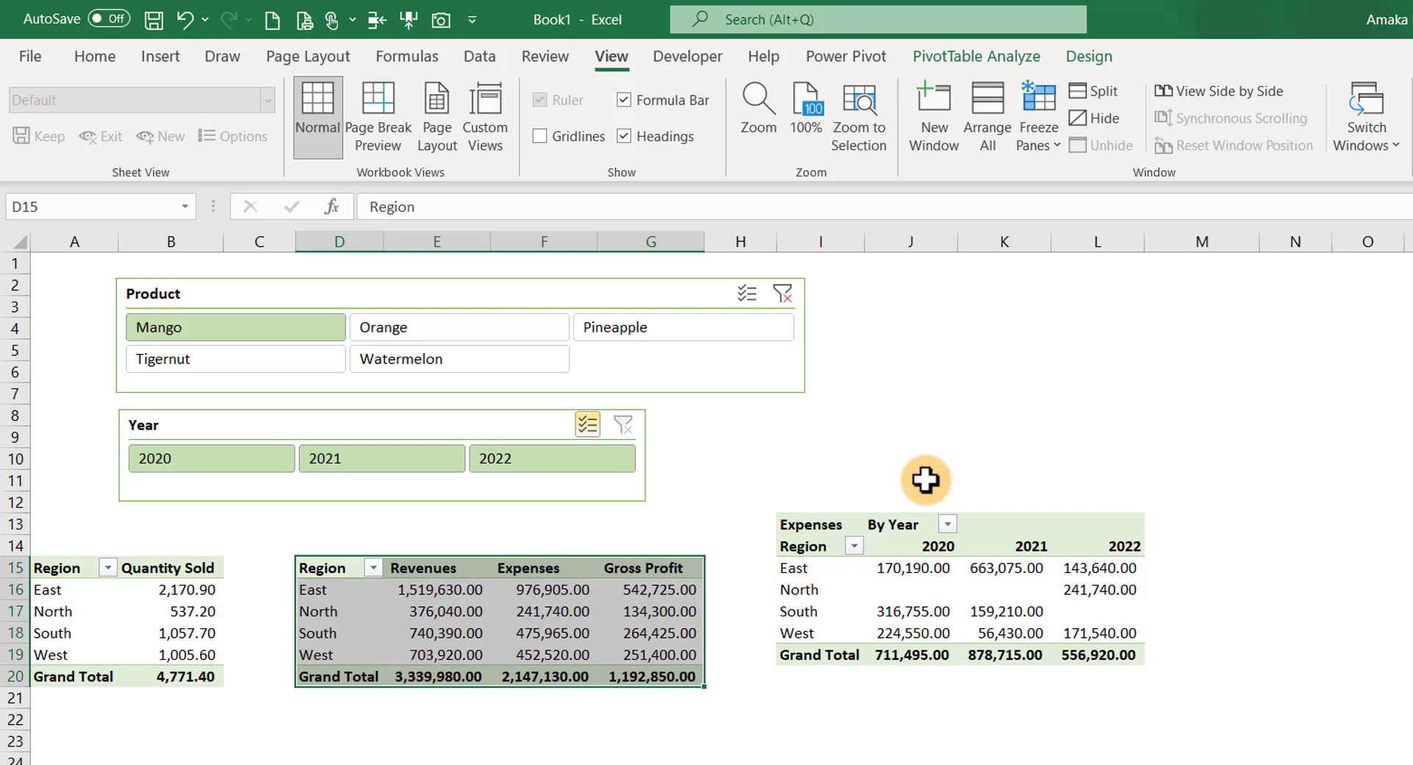
Move the Expenses By Year PivotTable down one row to start at I14
left_click(811, 510)
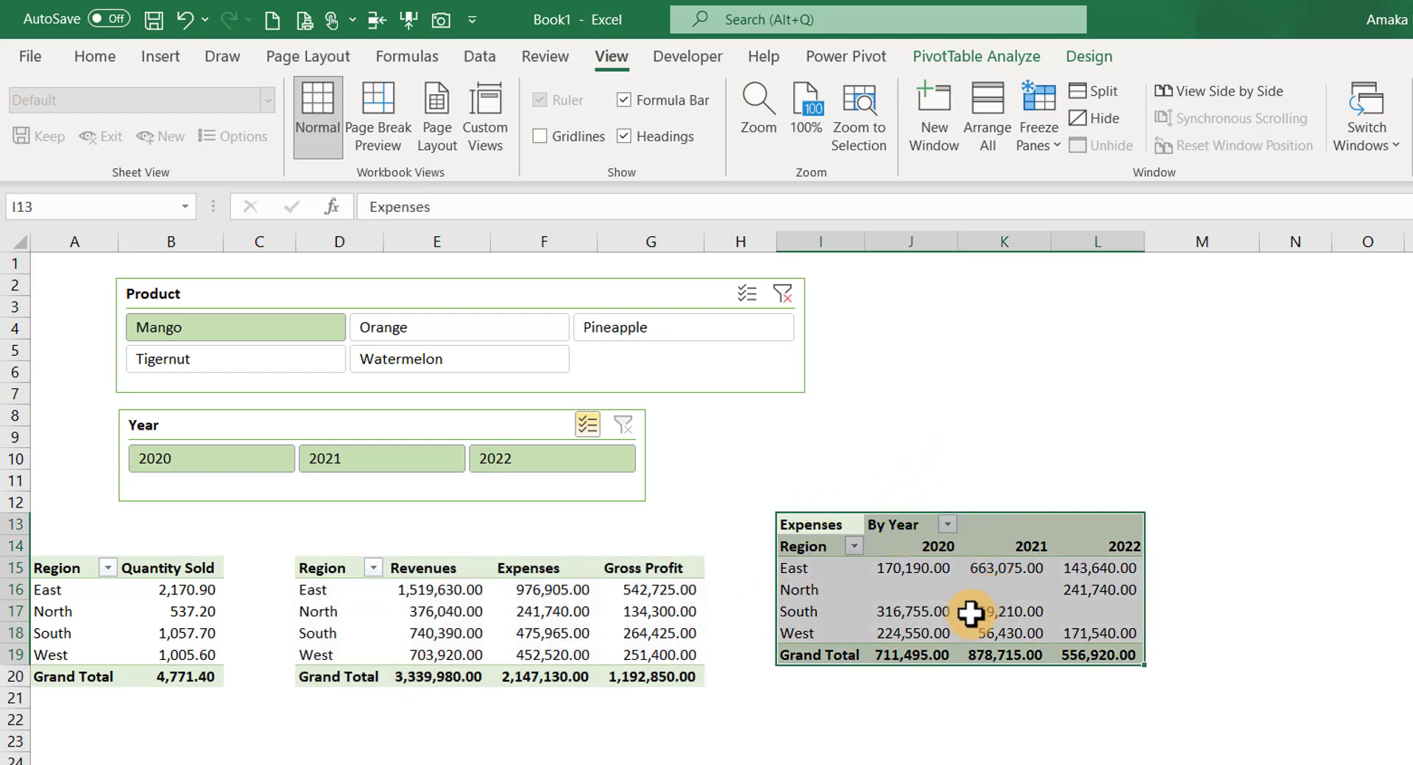
mouse_move(932, 669)
left_mouse_down()
mouse_move(931, 700)
mouse_move(936, 684)
left_mouse_up()
left_click(498, 761)
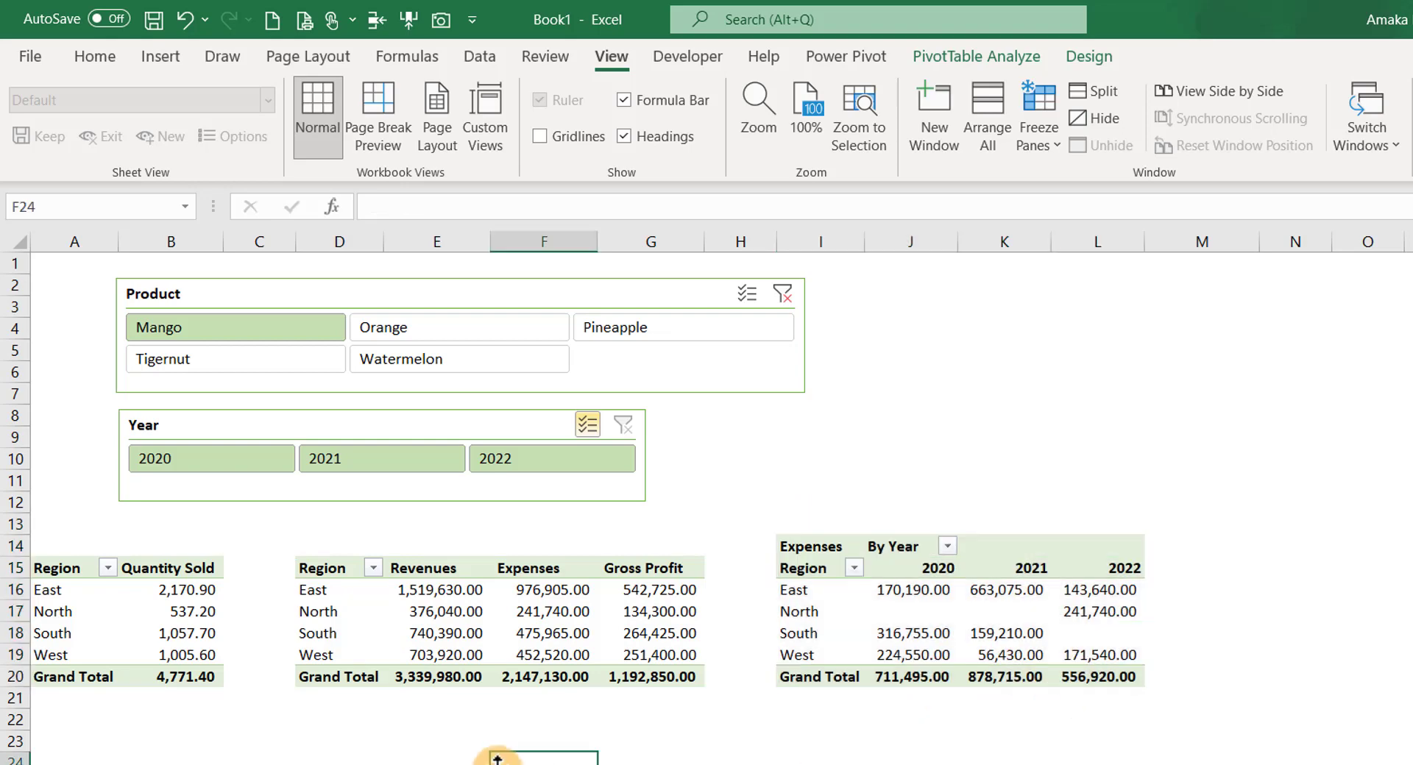
left_click(946, 635)
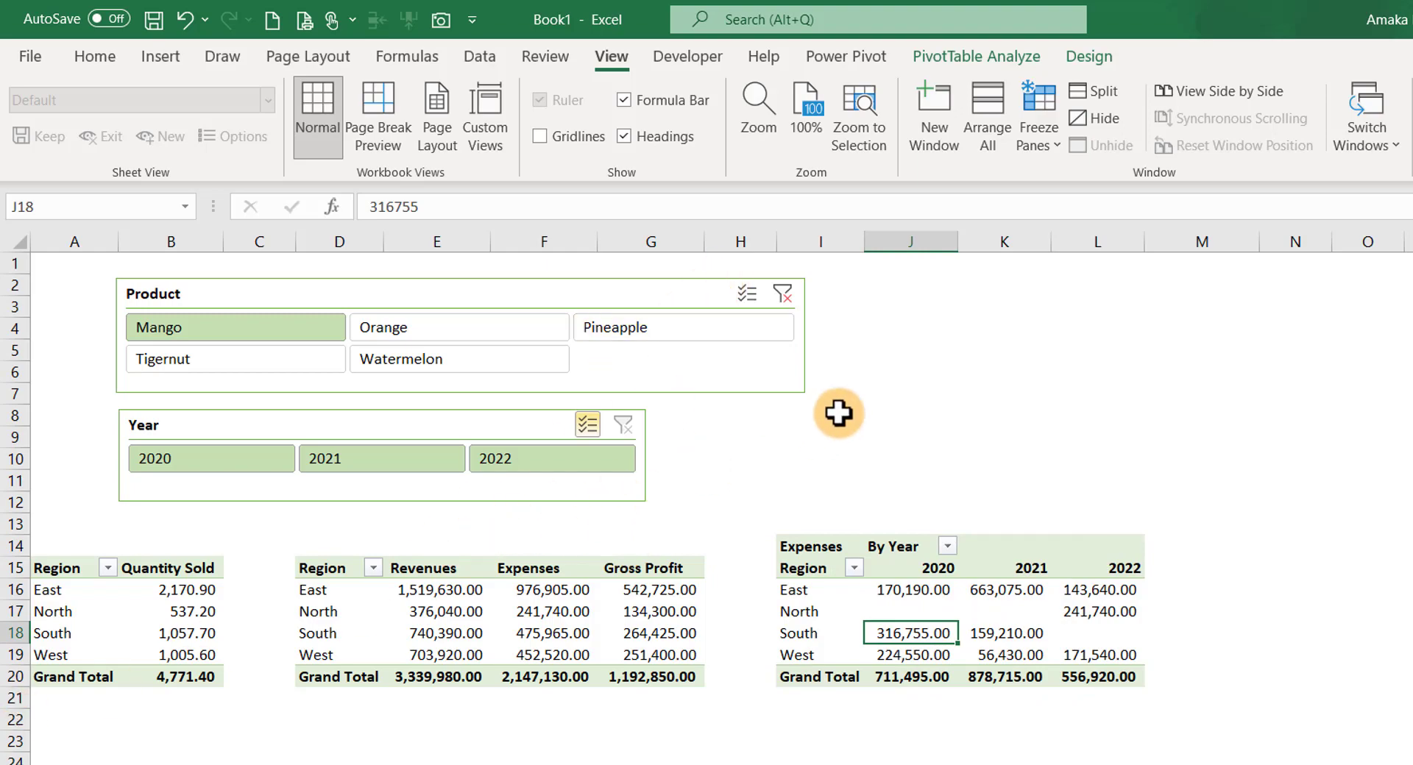
Clear the Product slicer's filter and remove the decimal places from the regional Quantity Sold values in B16:B19
left_click(782, 296)
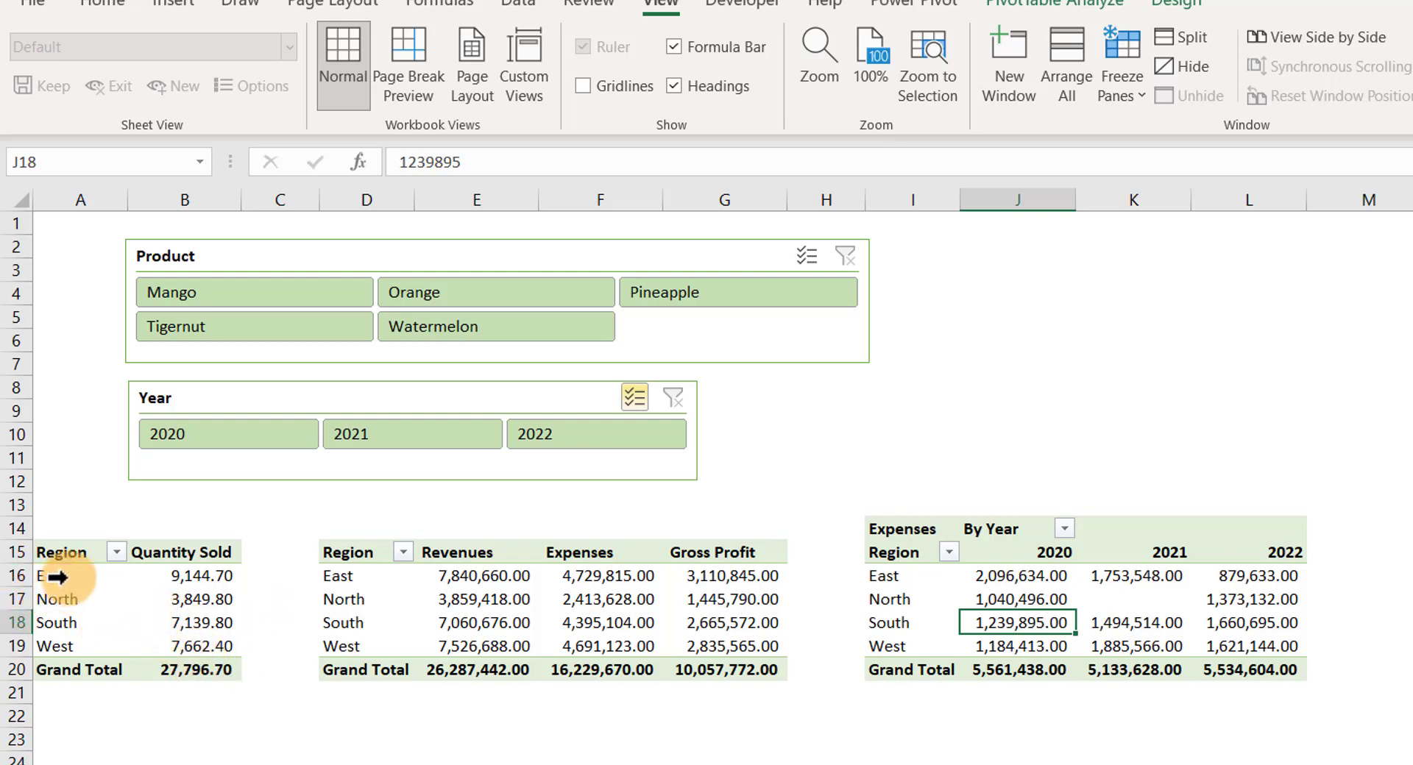
mouse_move(207, 572)
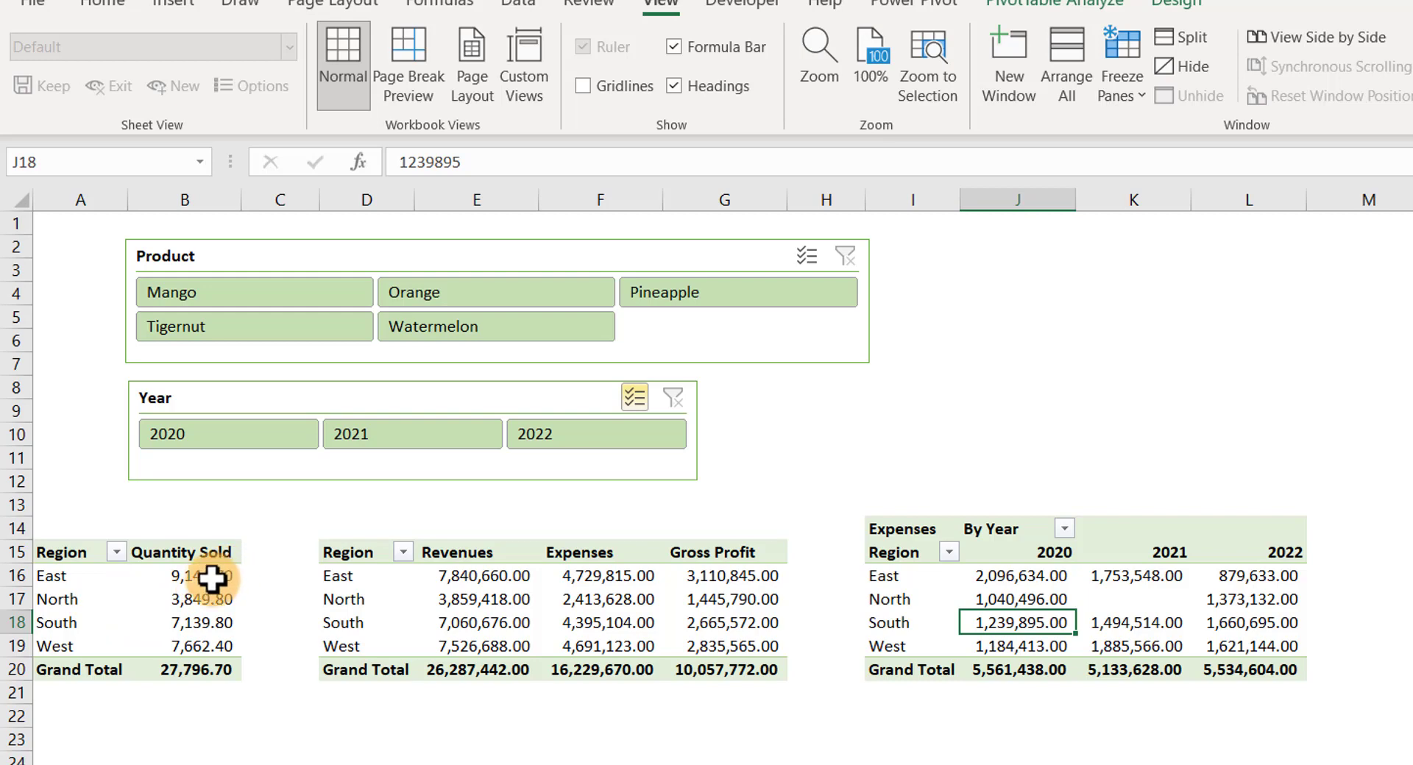
left_click_drag(212, 579, 212, 646)
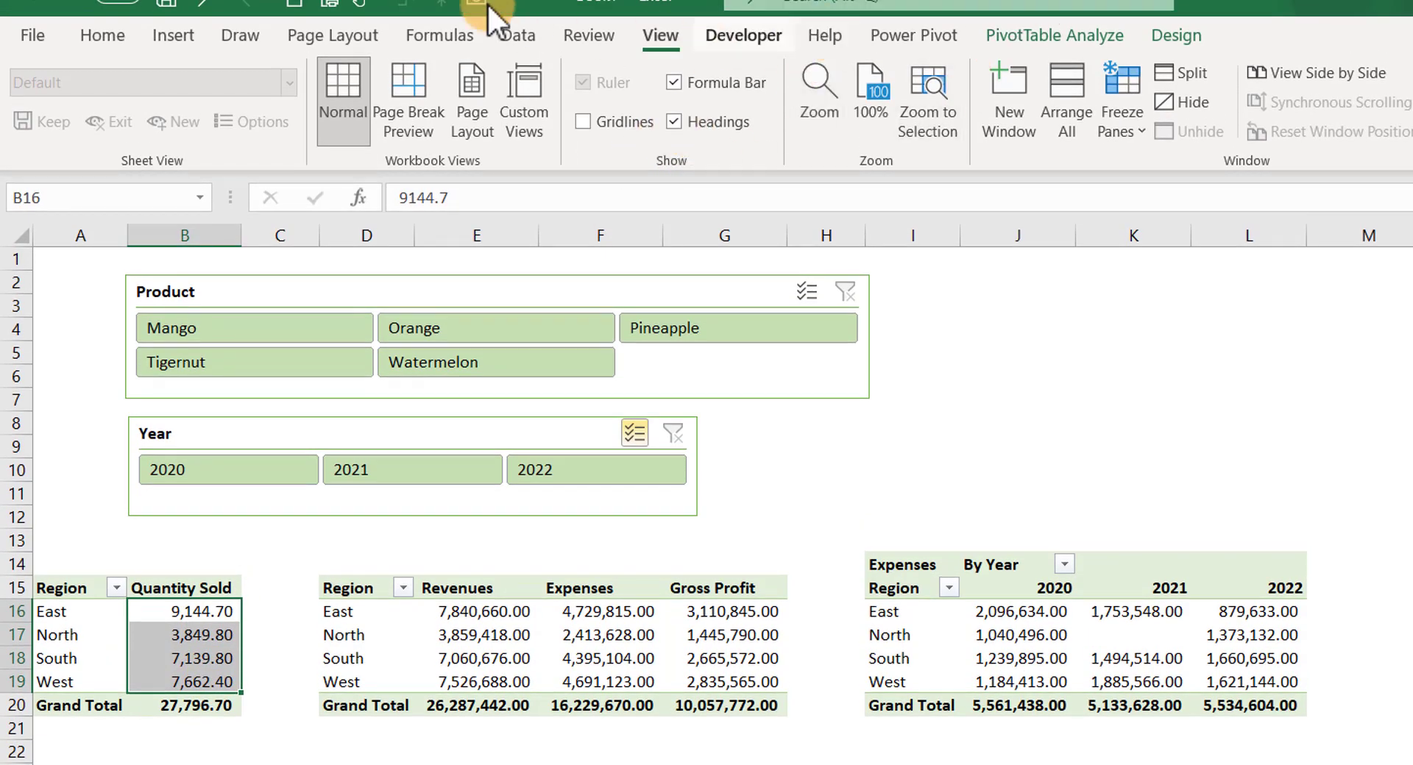
left_click(109, 35)
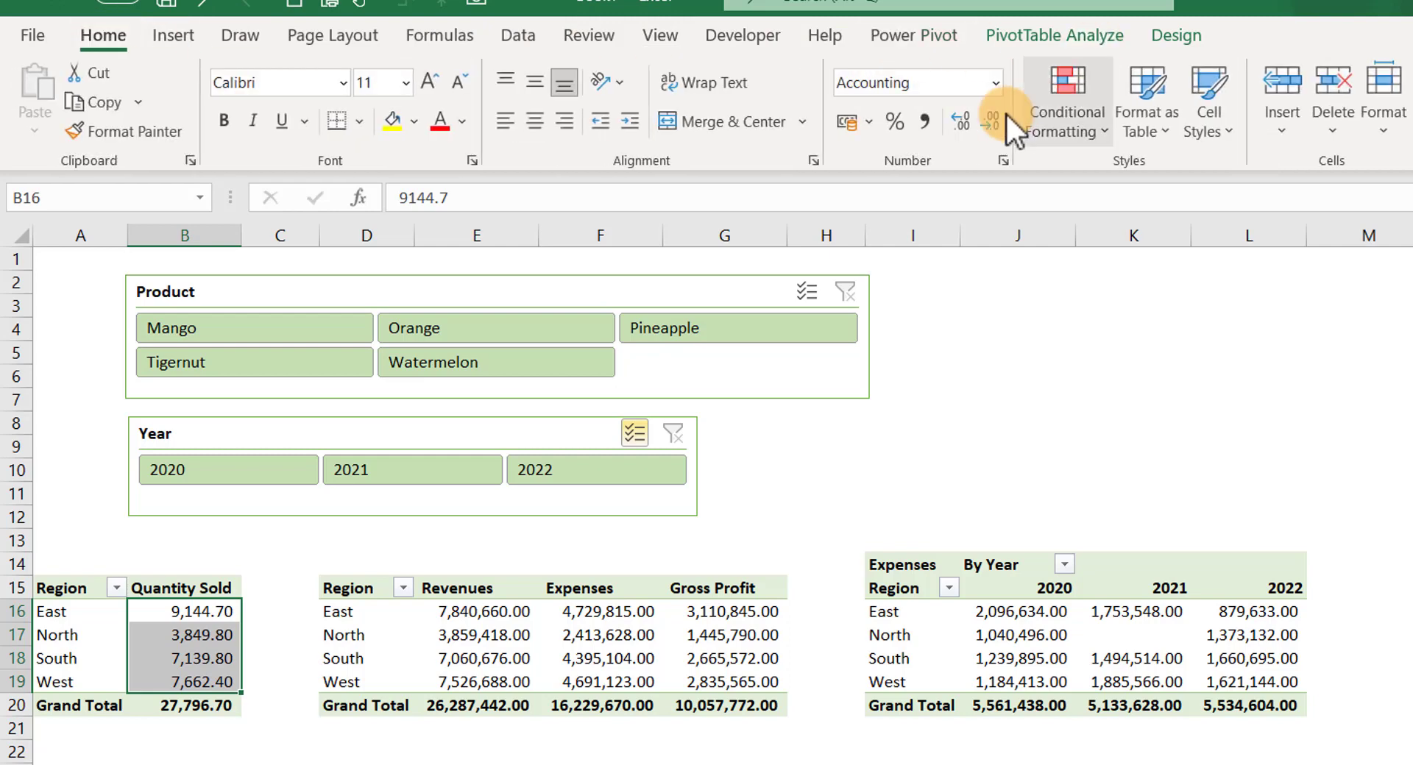
left_click(984, 120)
left_click(984, 121)
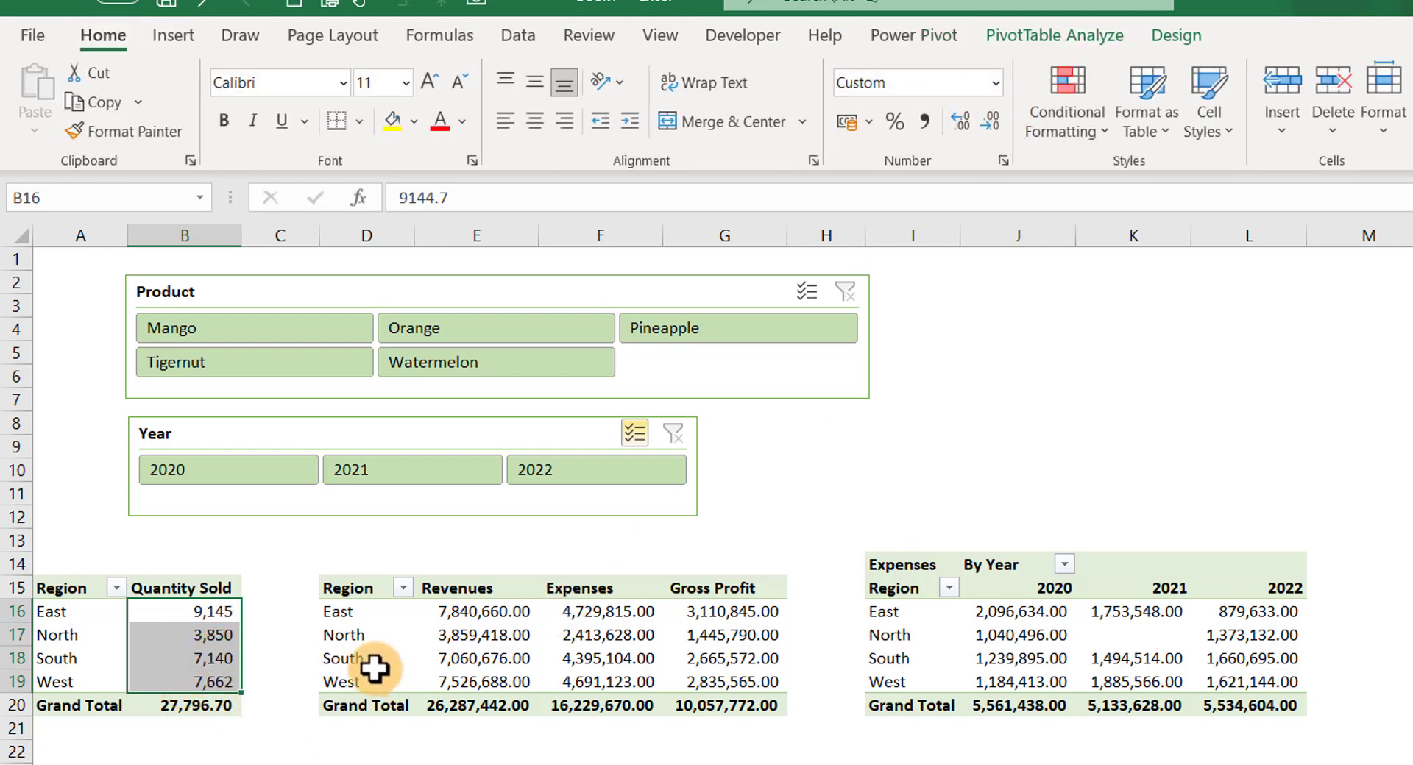
Remove the decimal places from the values in E16:G20 and from the yearly expenses in J16:L20
left_click_drag(458, 612, 748, 703)
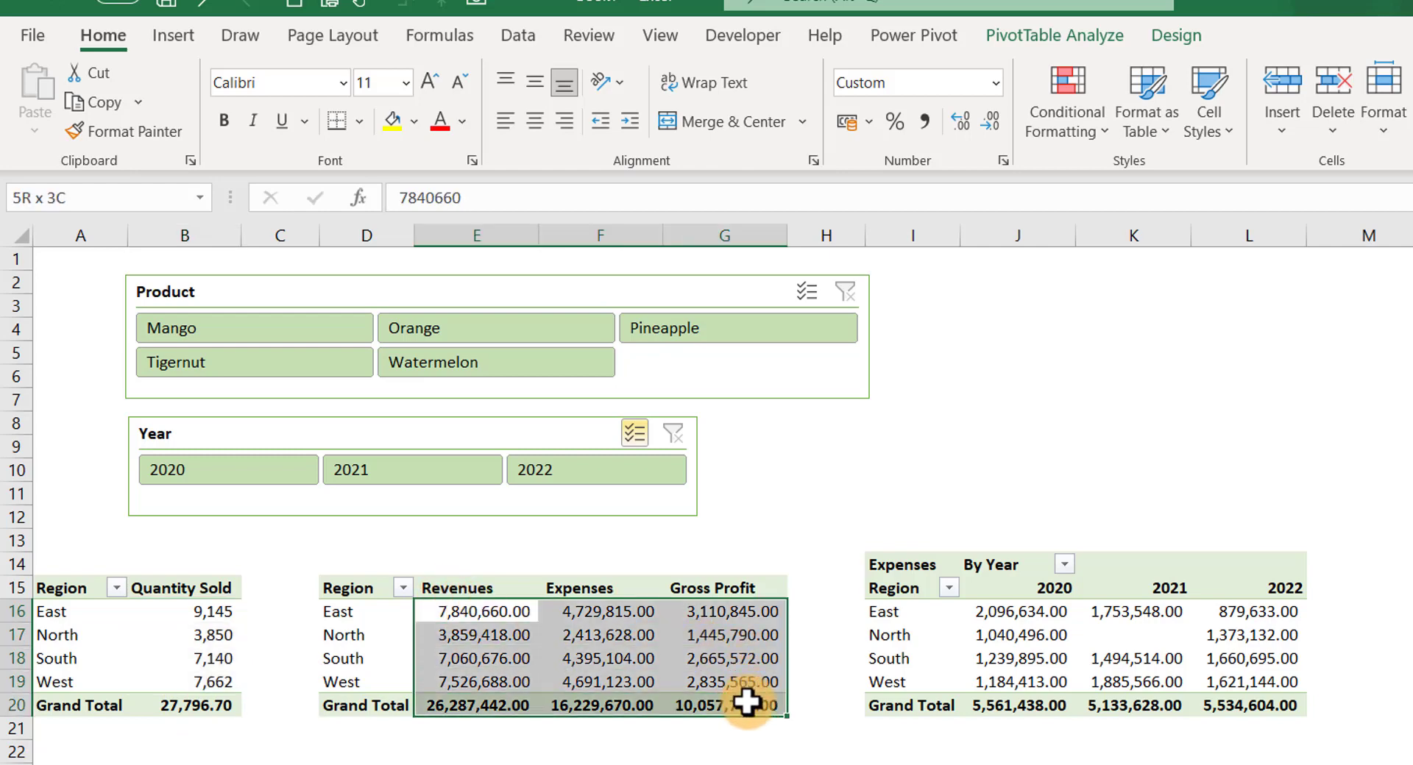
left_click(987, 119)
left_click(986, 119)
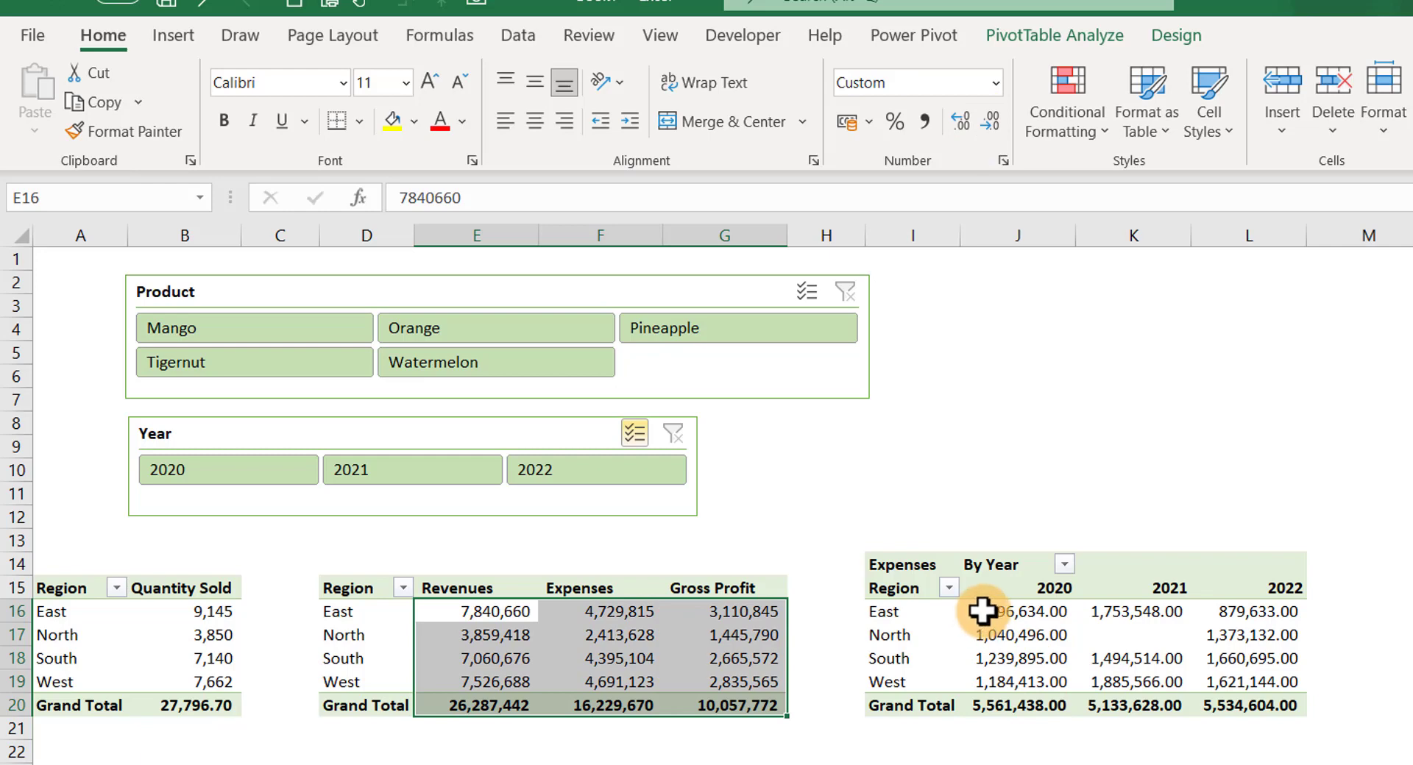
left_click_drag(983, 611, 1305, 707)
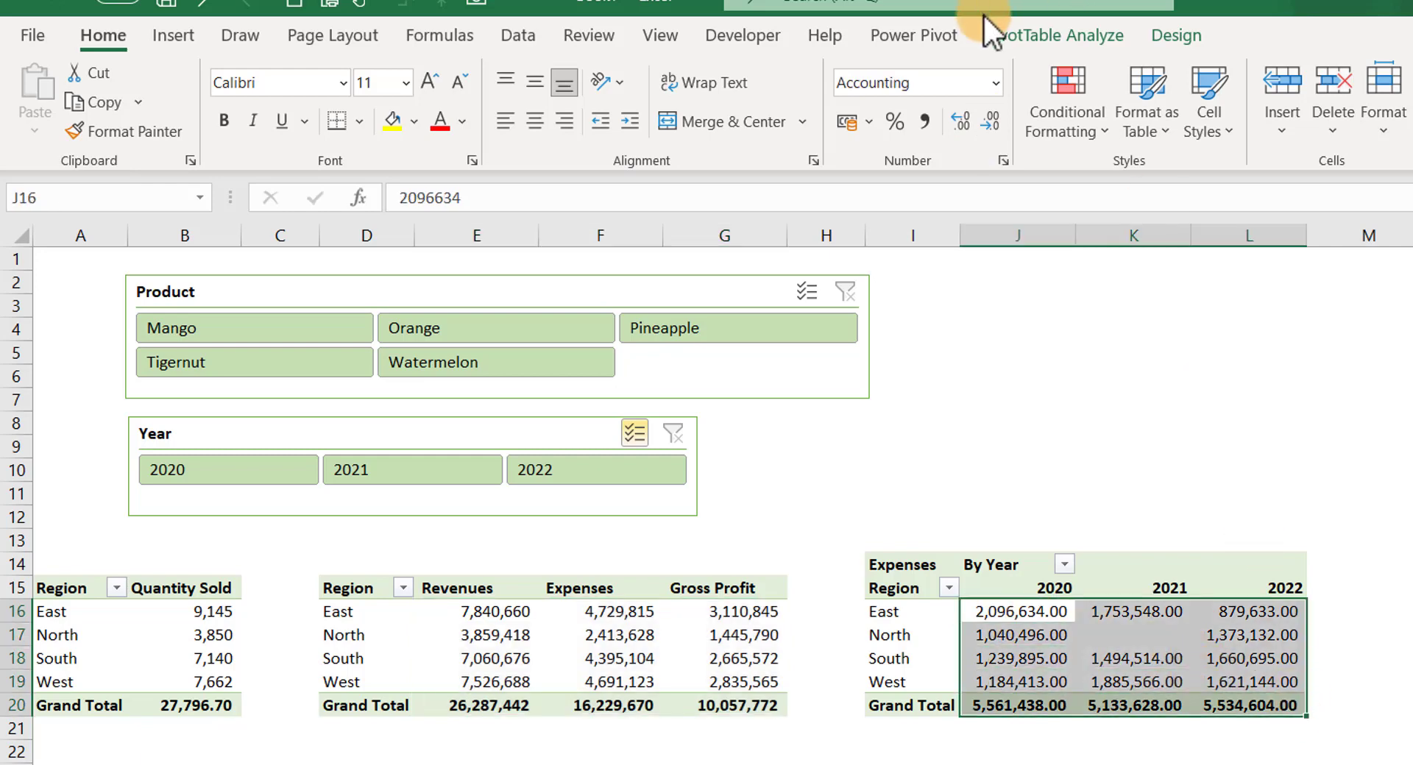
left_click(986, 119)
left_click(986, 119)
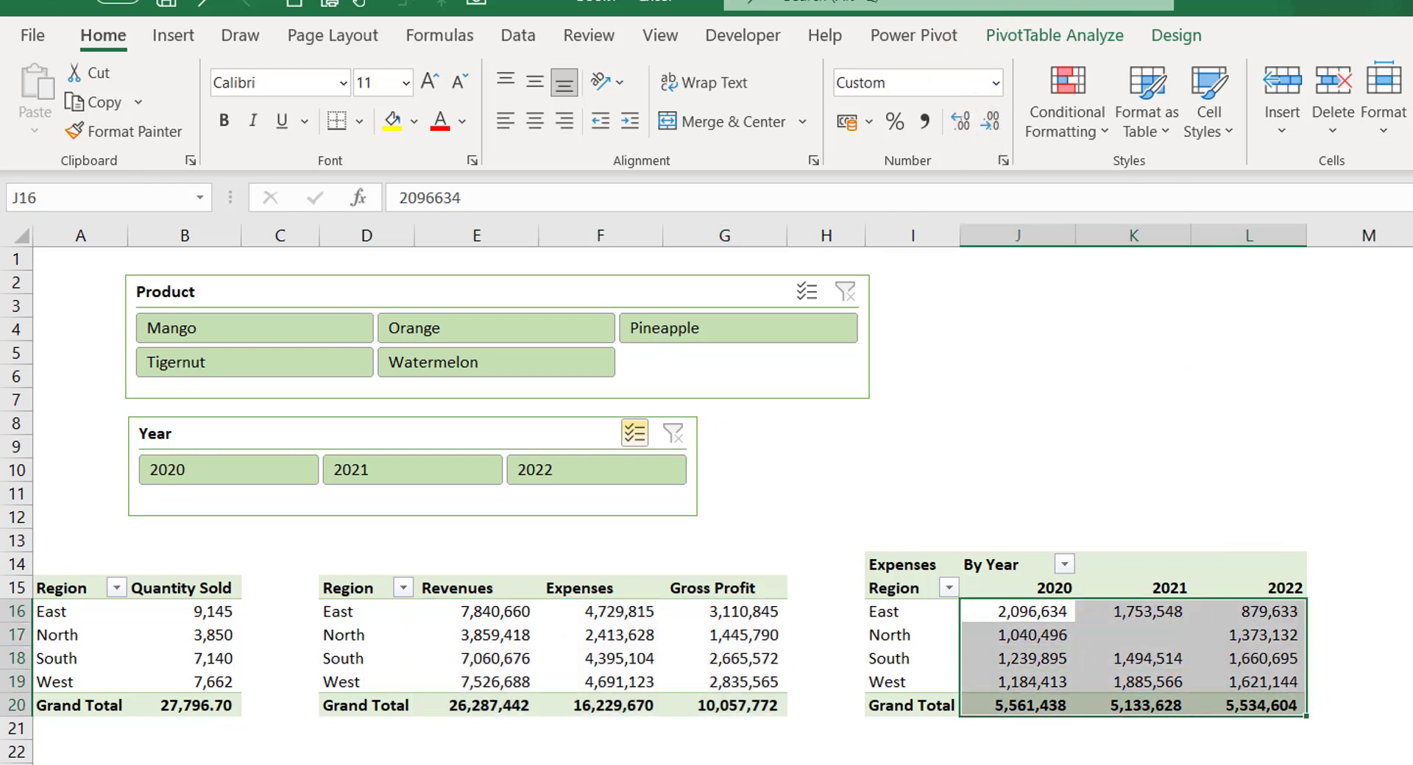
Remove the decimal places from the Quantity Sold grand total in B20
left_click(224, 704)
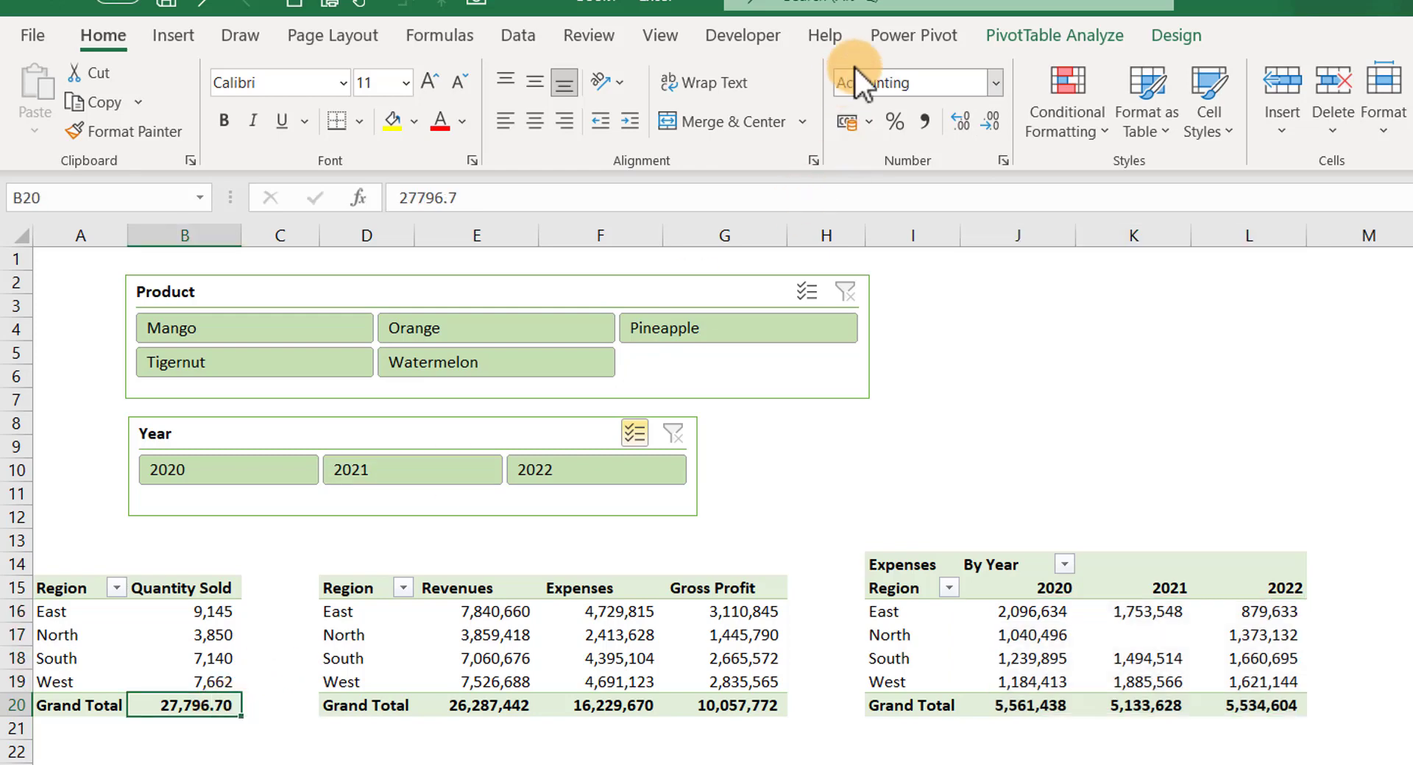
left_click(989, 119)
left_click(989, 119)
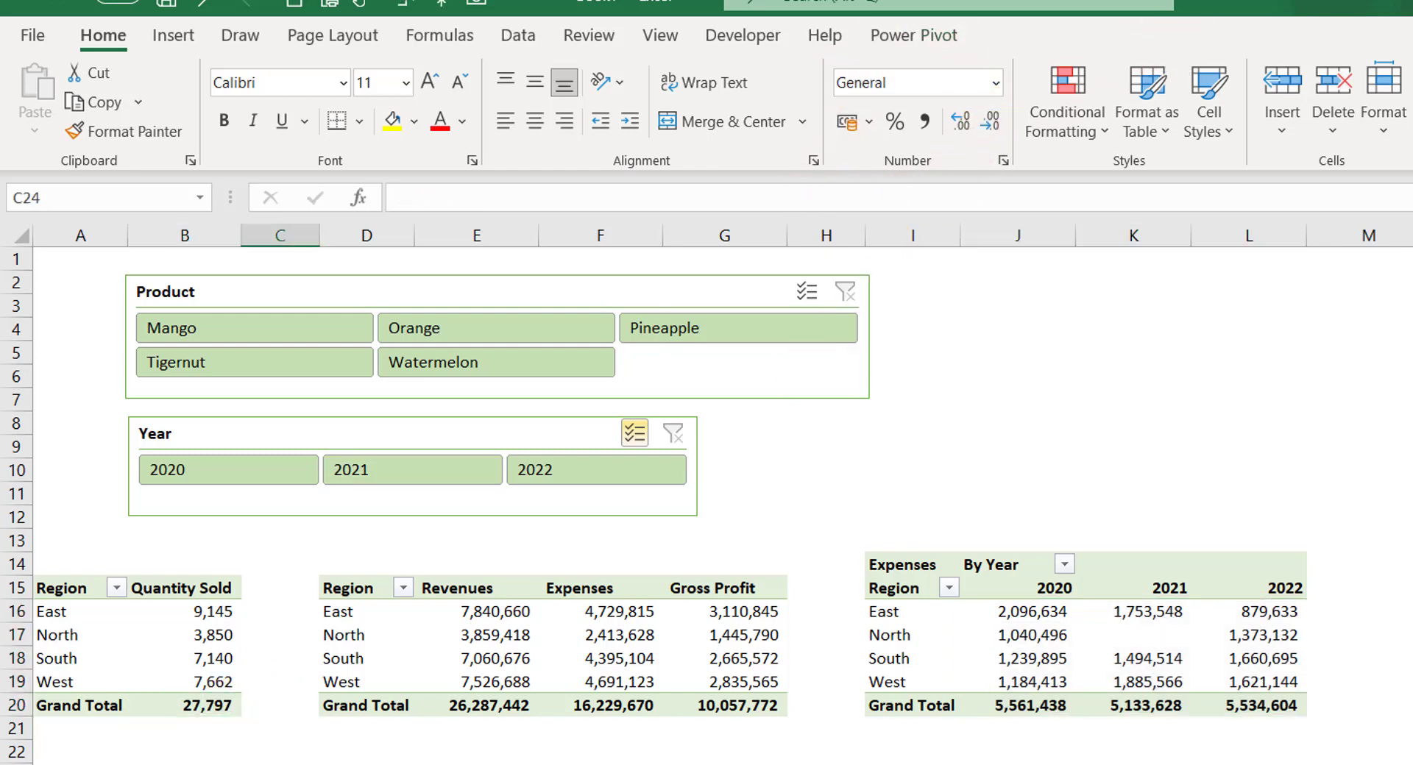
Test the Product slicer on the PivotTables by filtering to Orange and switching the filter to Pineapple
left_click(173, 655)
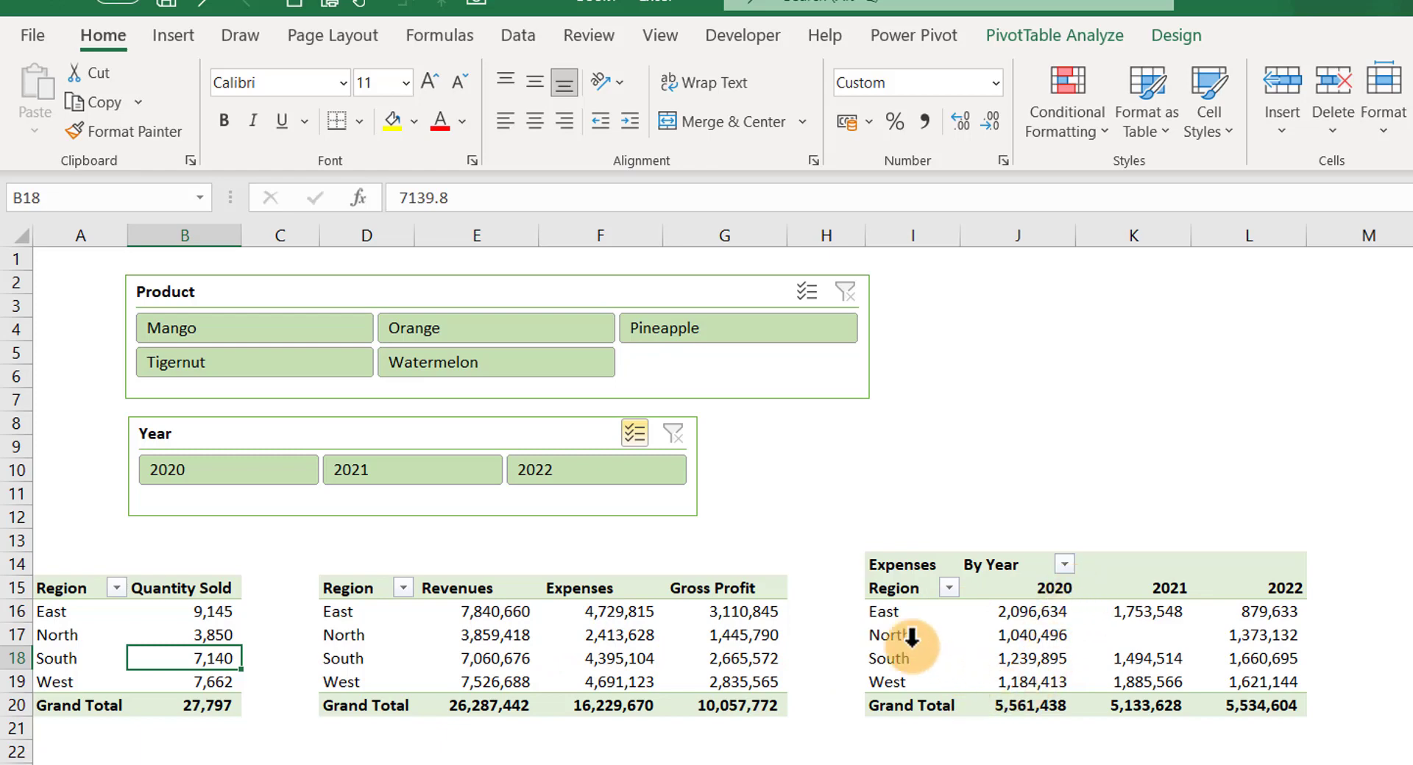
mouse_move(472, 656)
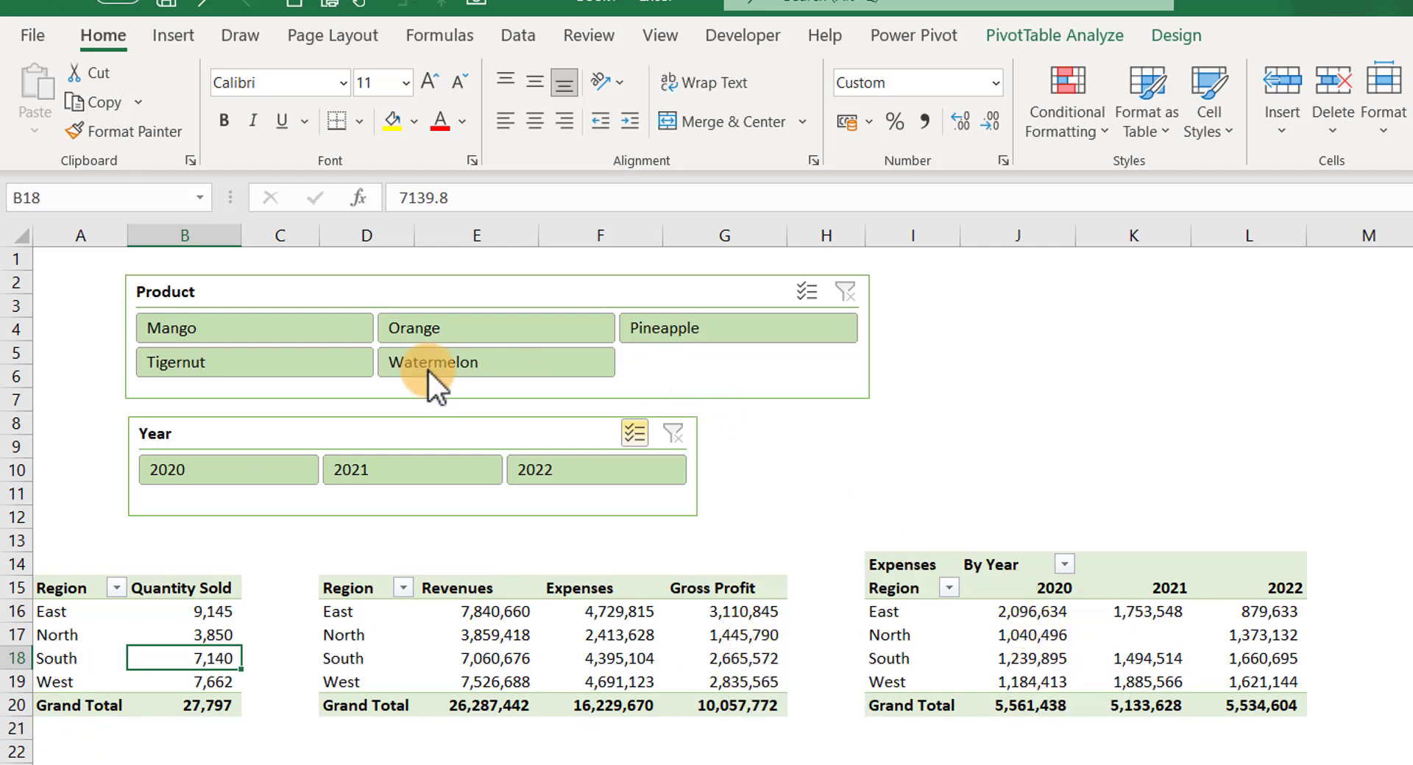
left_click(428, 330)
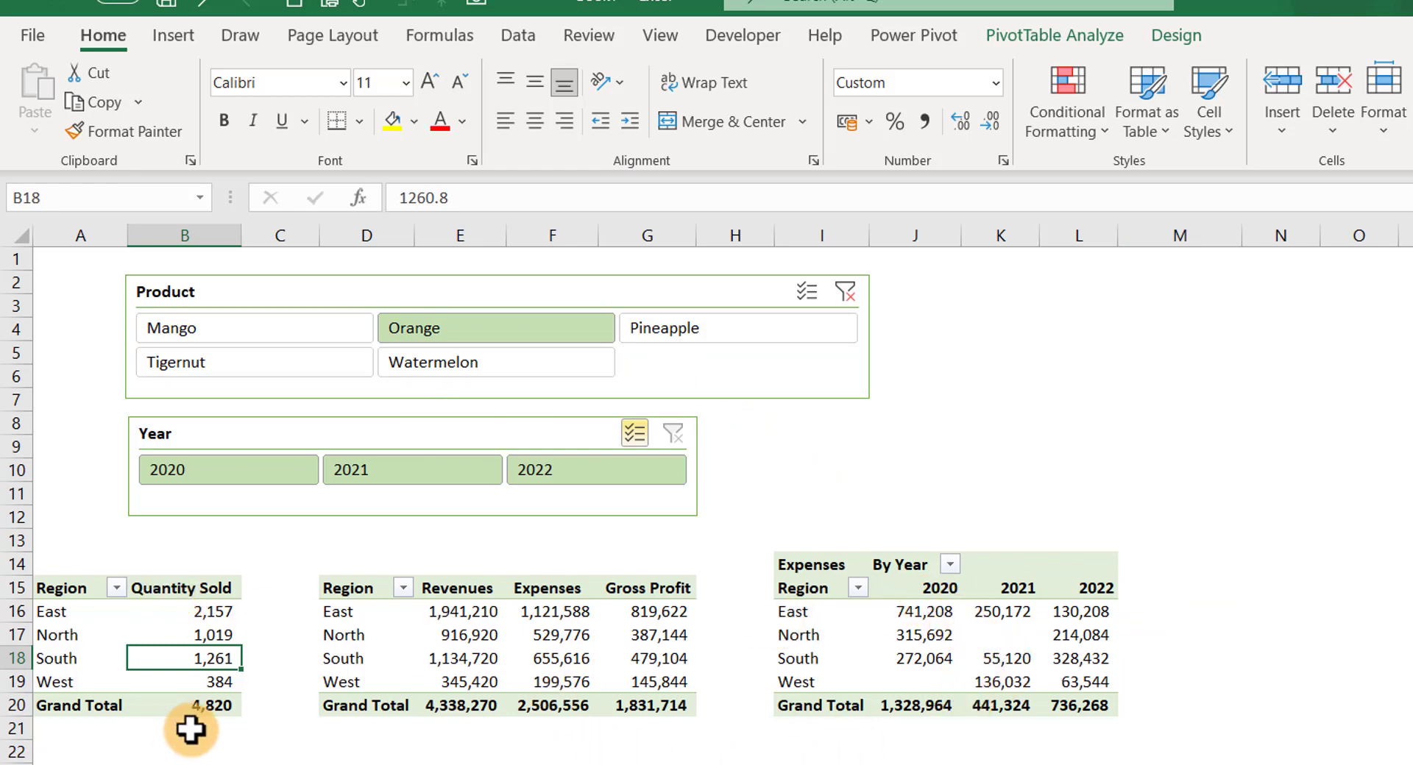
left_click(672, 330)
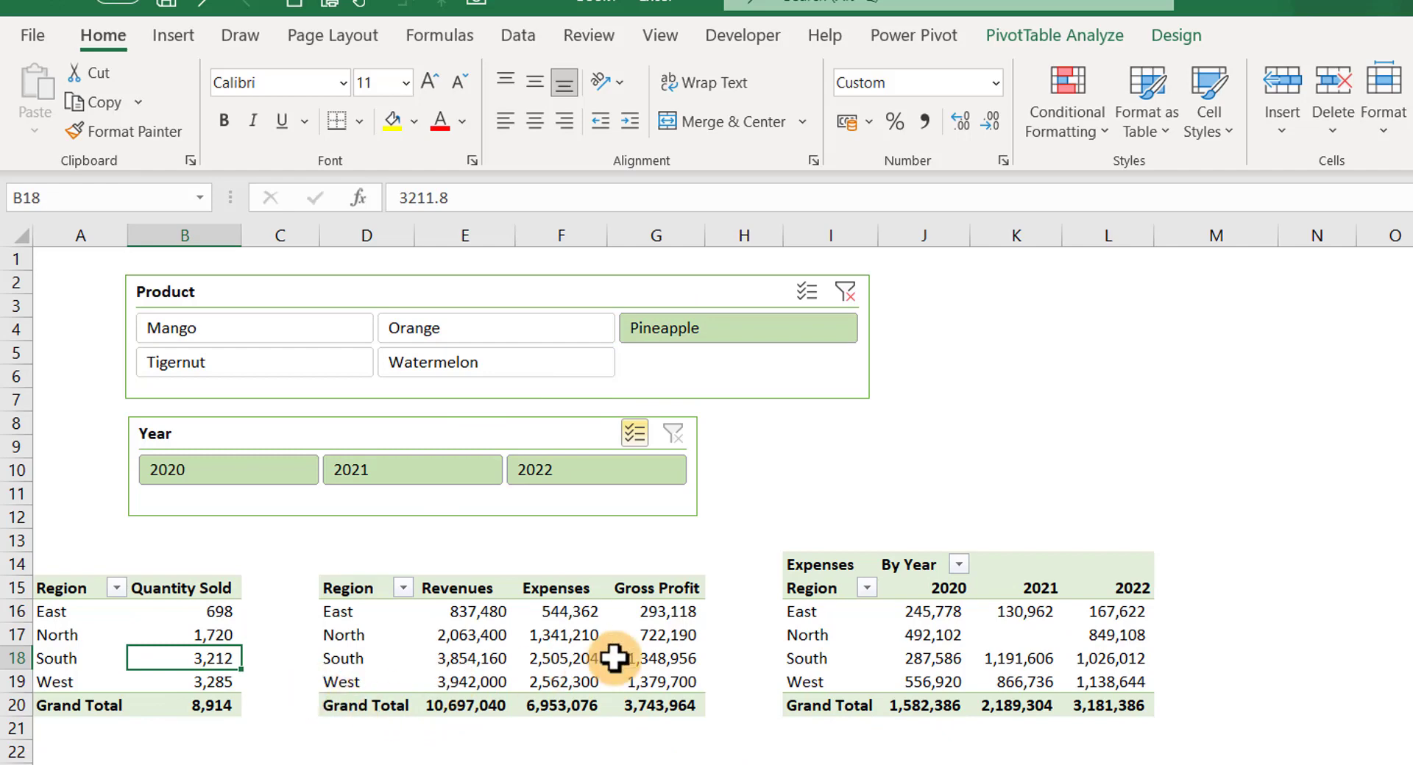
Exclude 2020 and narrow the Year slicer to 2021 only, and clear the filters of both the Product and Year slicers
left_click(213, 474)
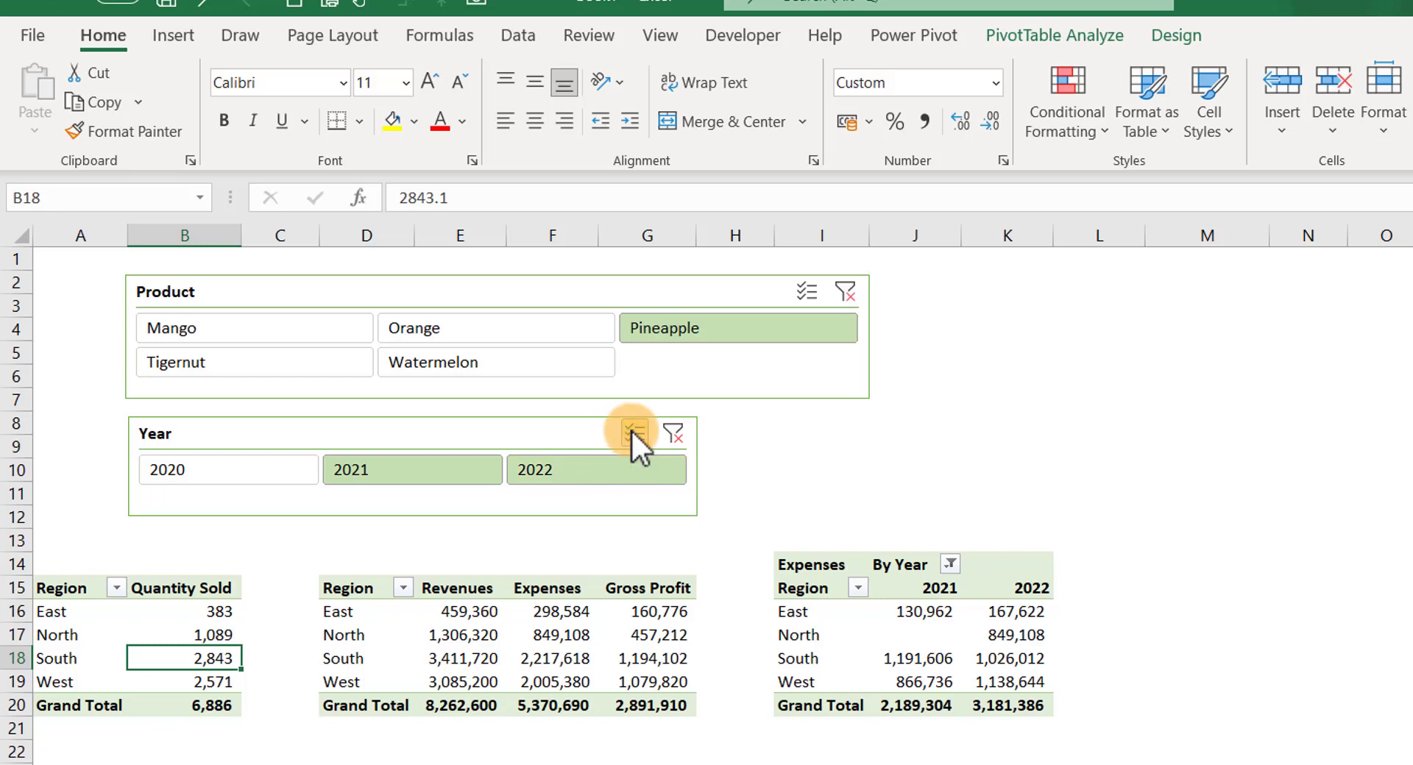
left_click(392, 470)
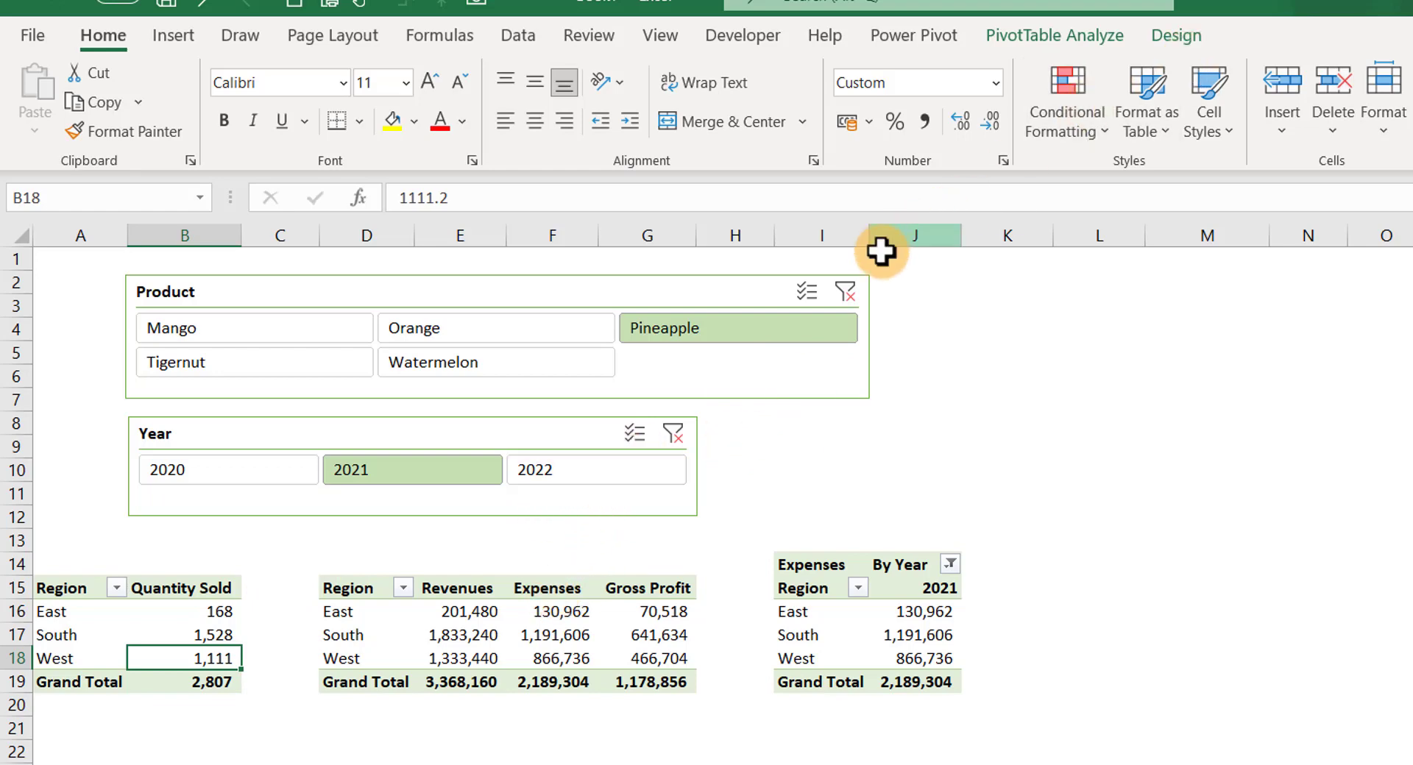
left_click(846, 293)
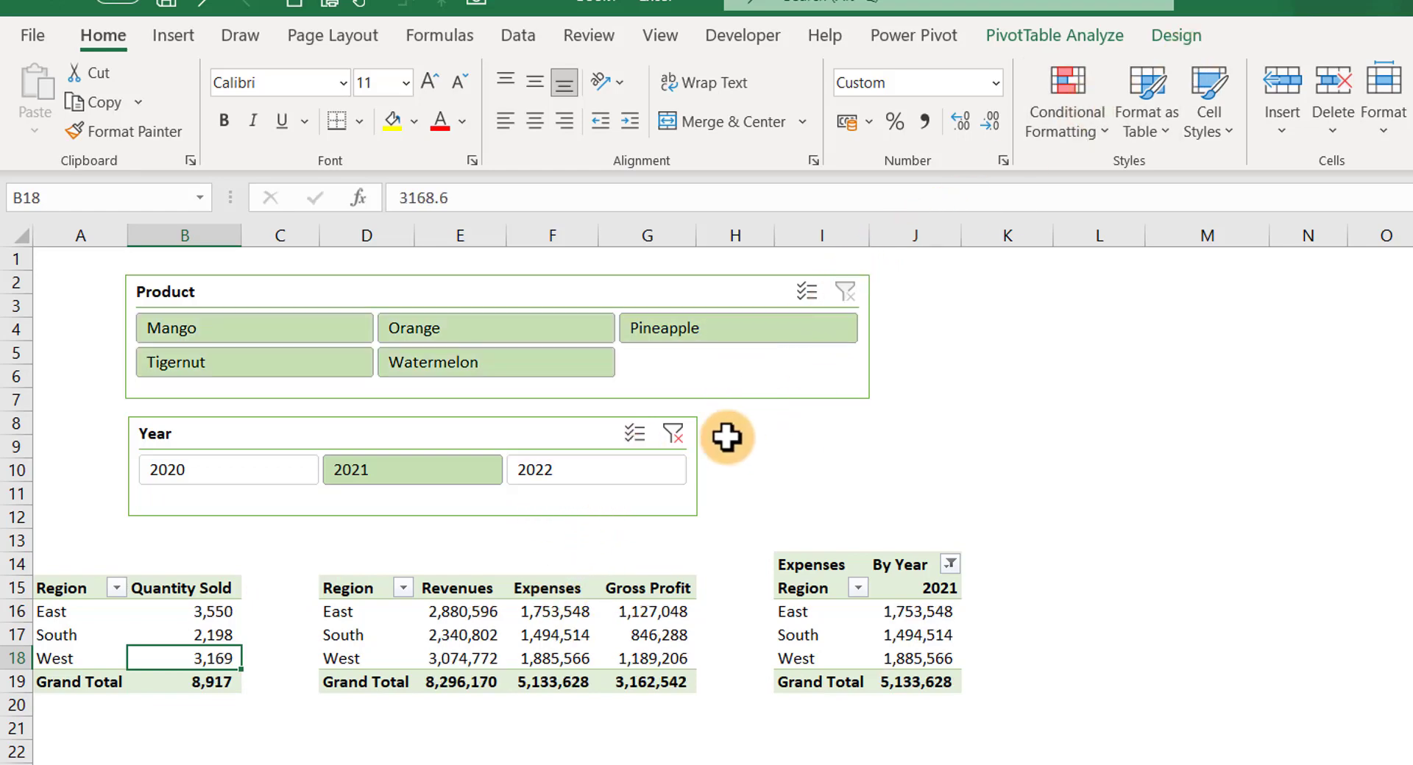
left_click(673, 434)
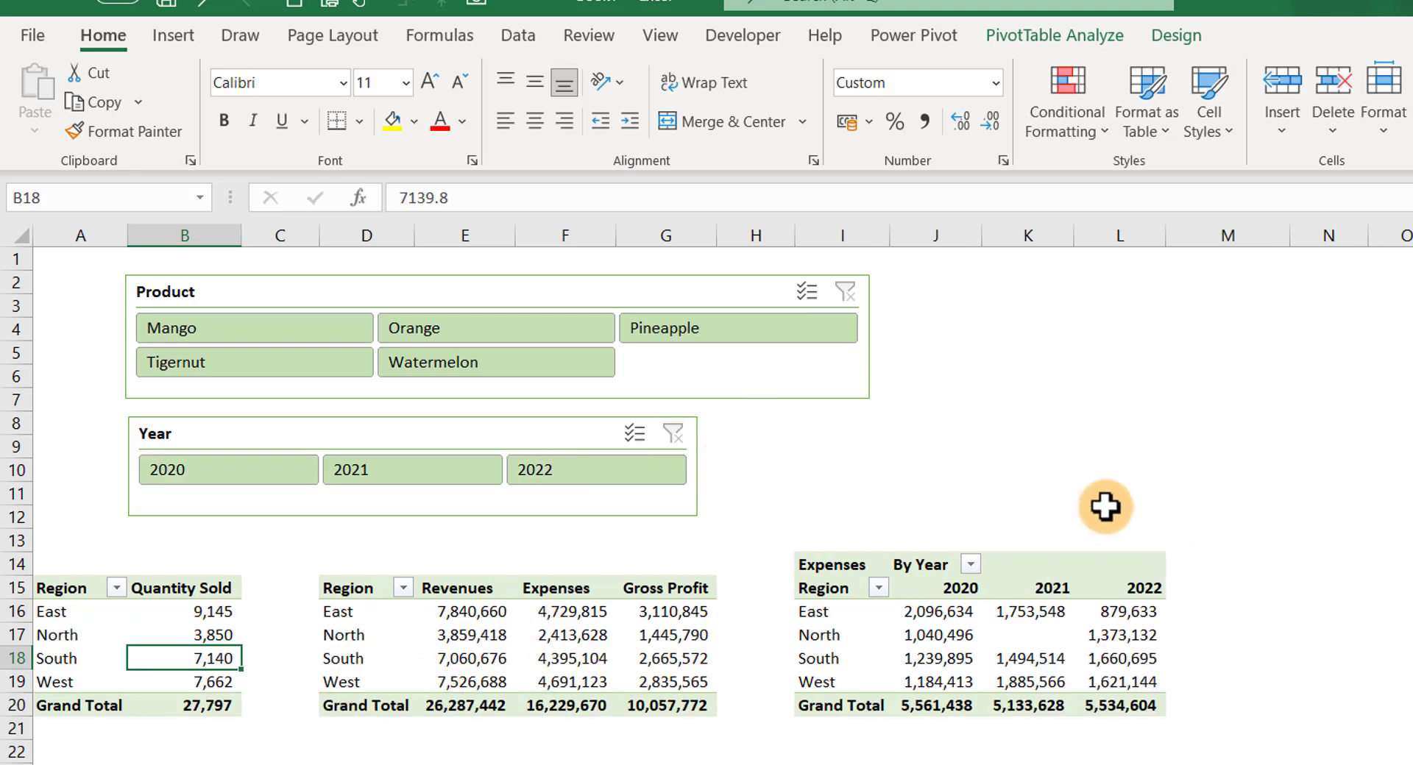